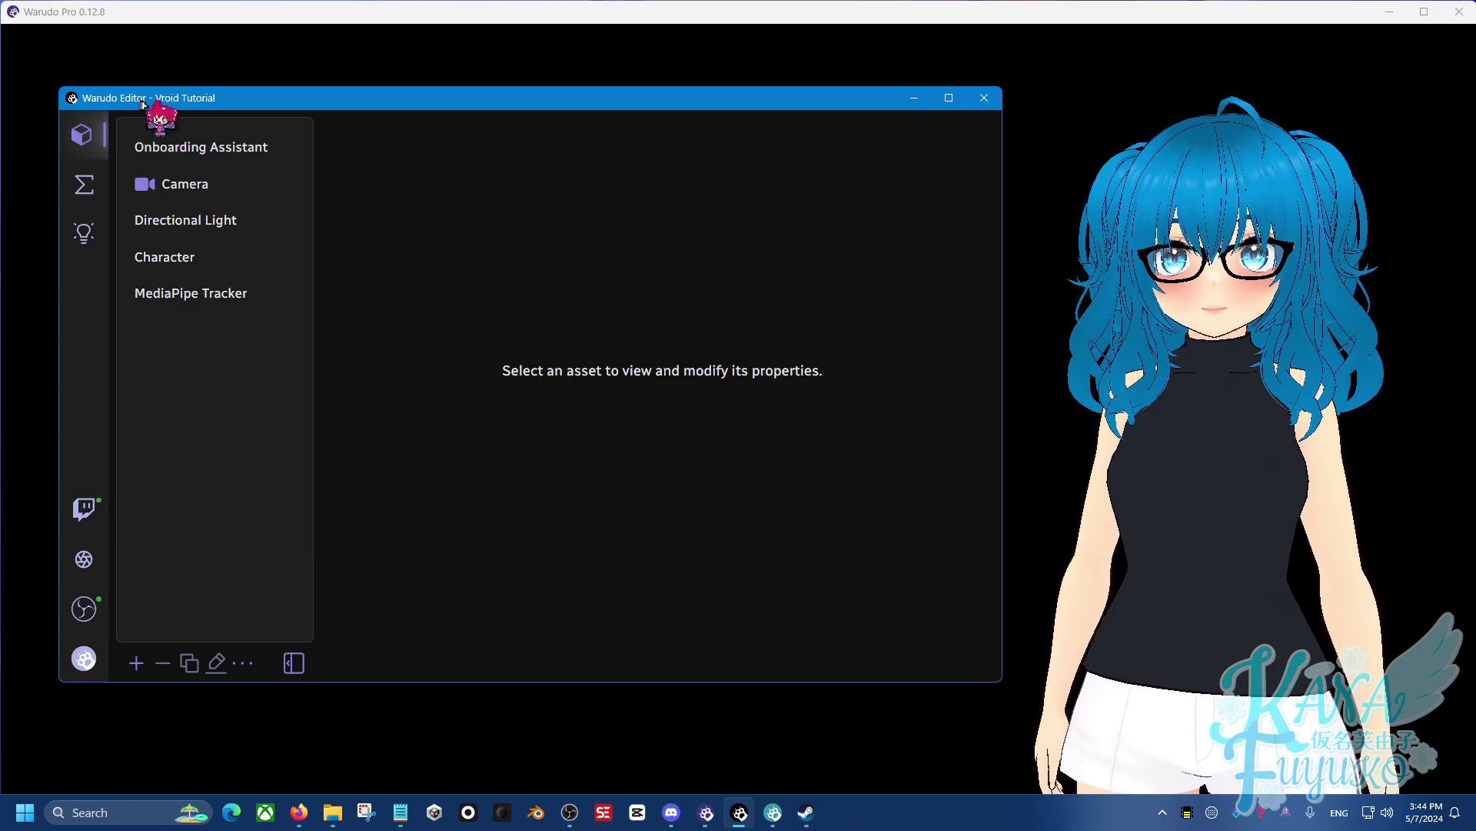
# - Reposition the Warudo Pro editor window
pyautogui.moveTo(154, 99); pyautogui.dragTo(174, 101)
pyautogui.moveTo(593, 100); pyautogui.dragTo(584, 116)
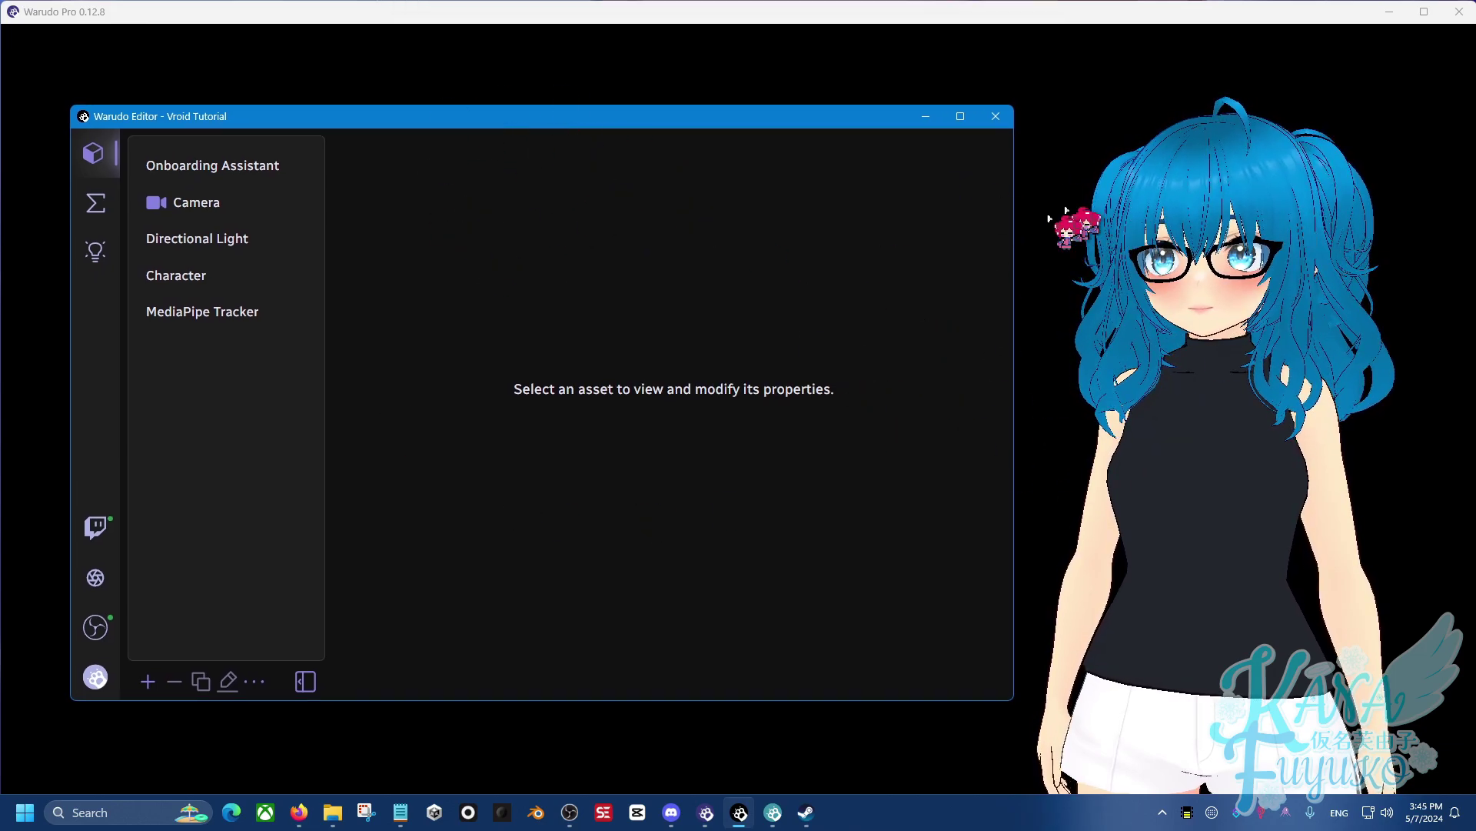
pyautogui.moveTo(269, 117); pyautogui.dragTo(253, 112)
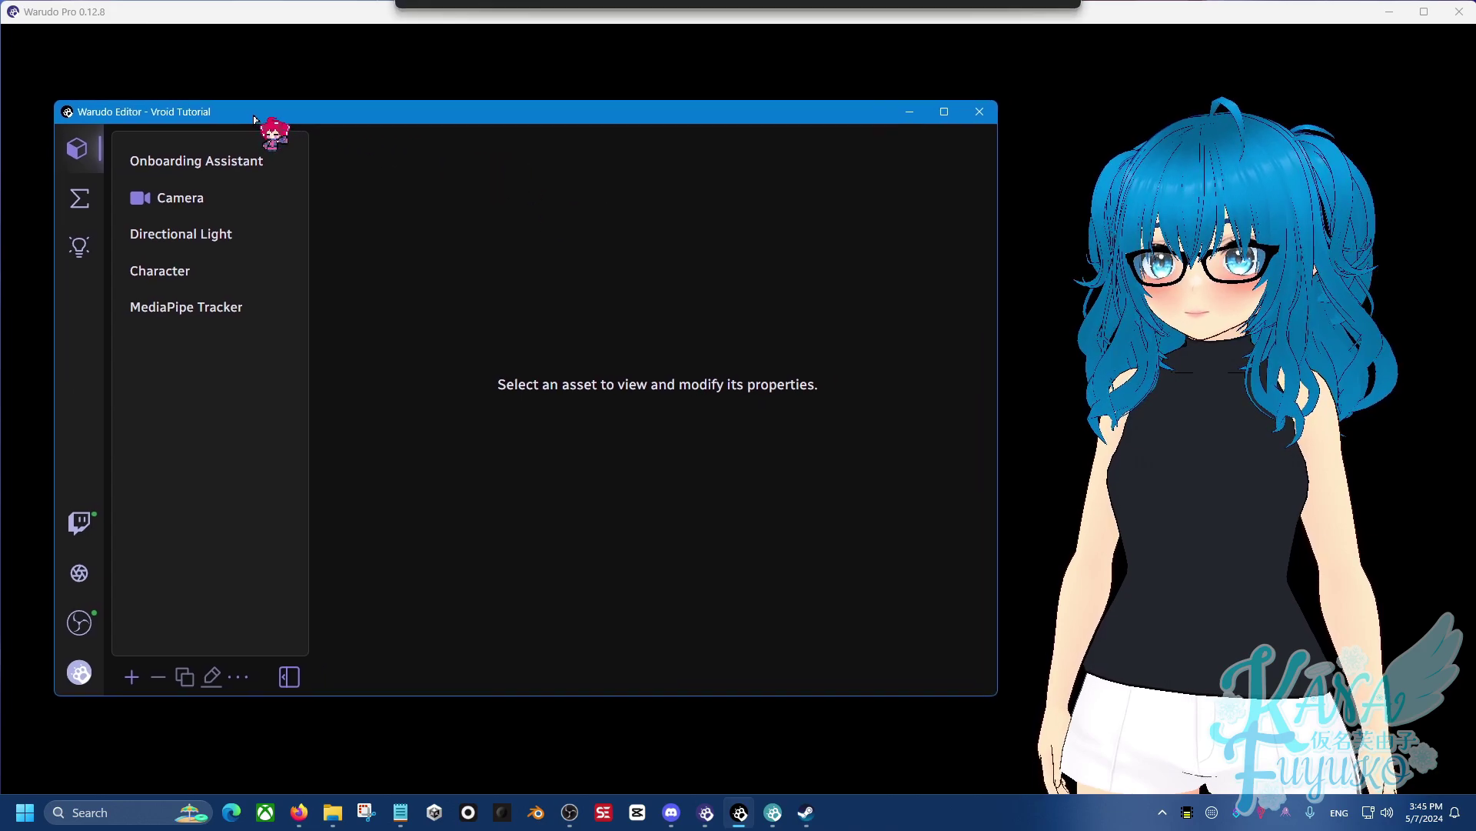
# - Find the Rainbow Colour Node plugin in the Discover results for 'rainbow' and subscribe to it
pyautogui.click(80, 255)
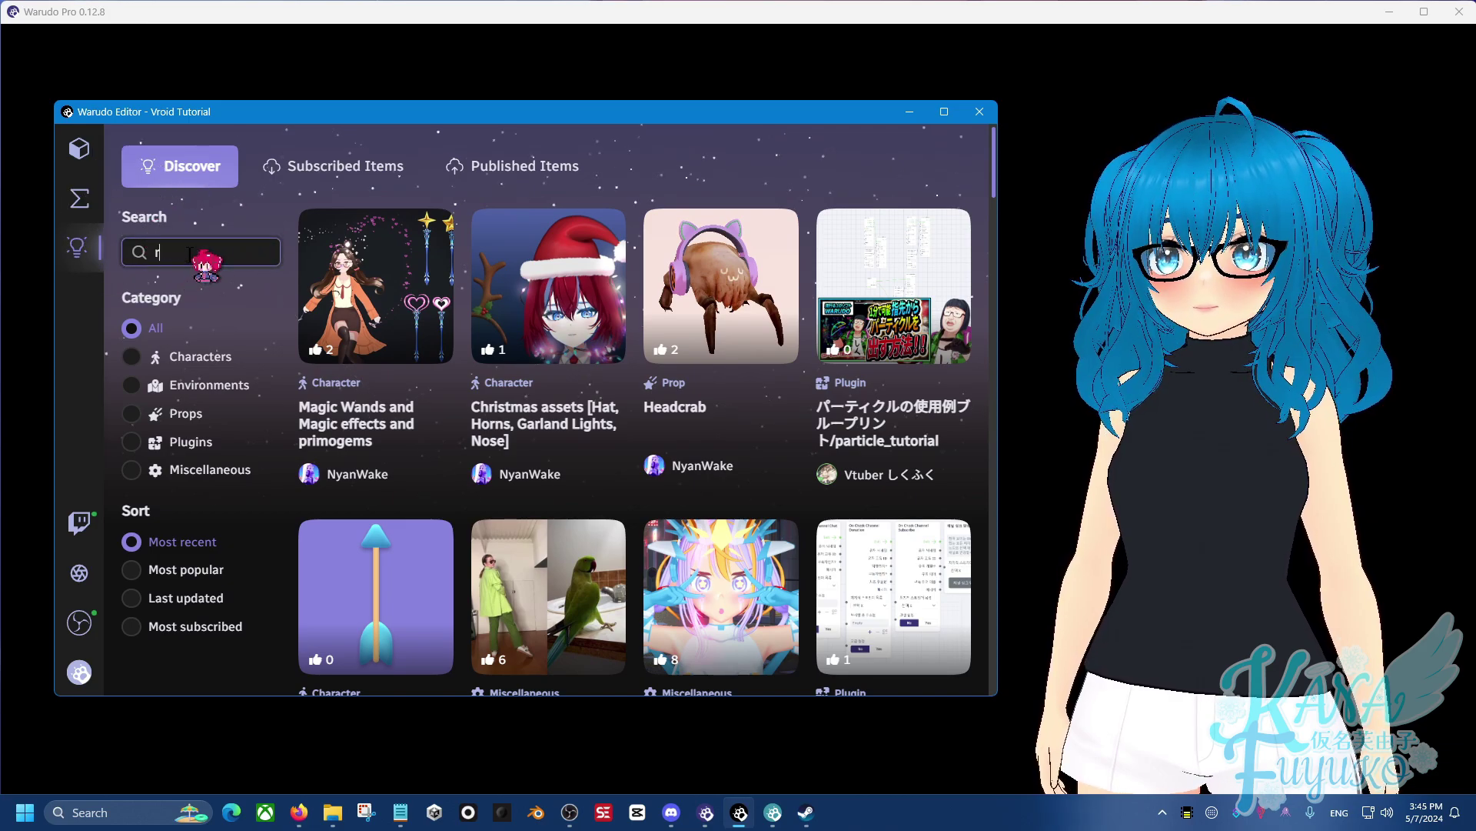
pyautogui.scroll(-1, 204, 315)
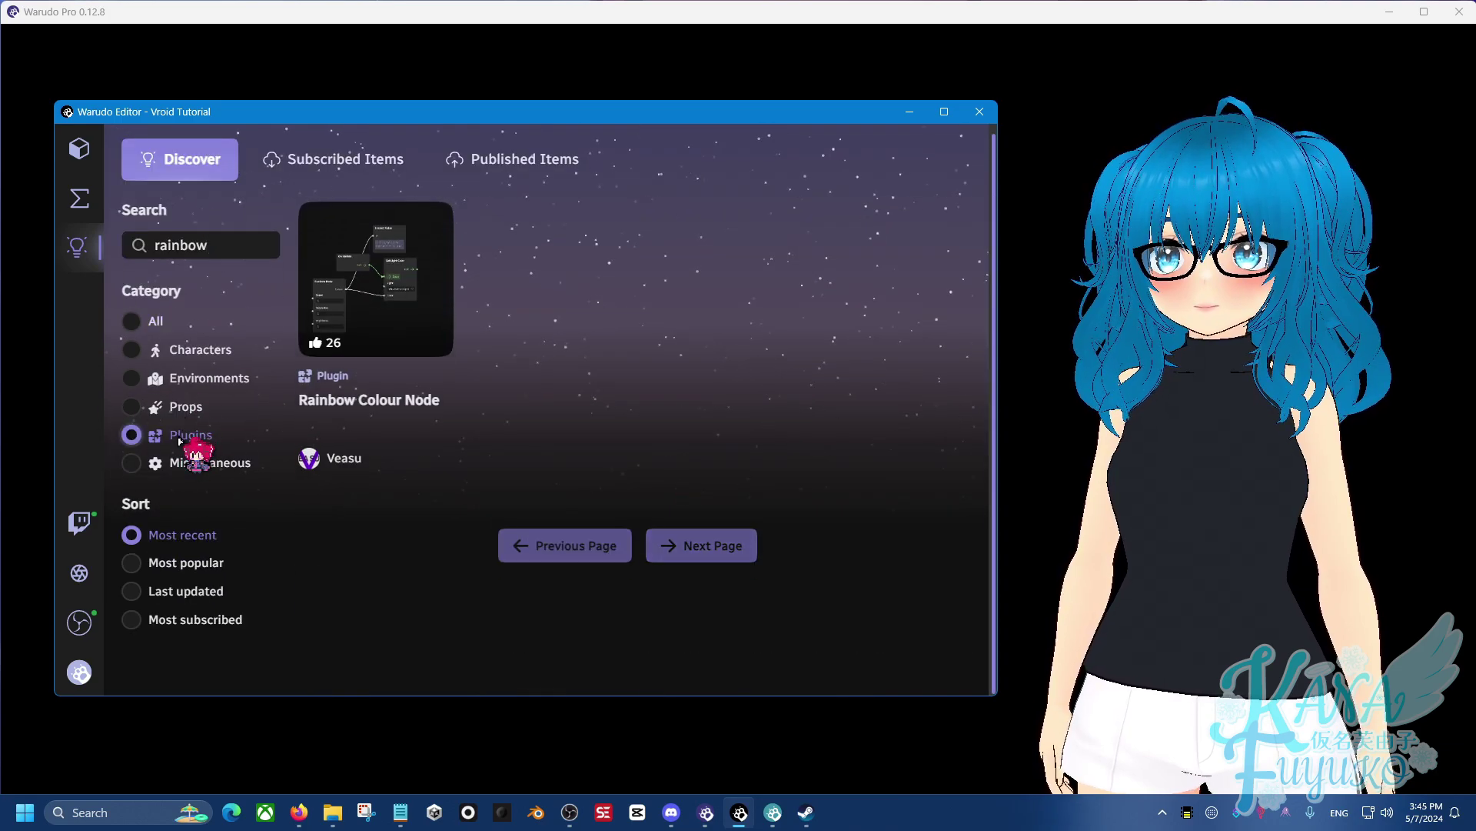
pyautogui.click(377, 398)
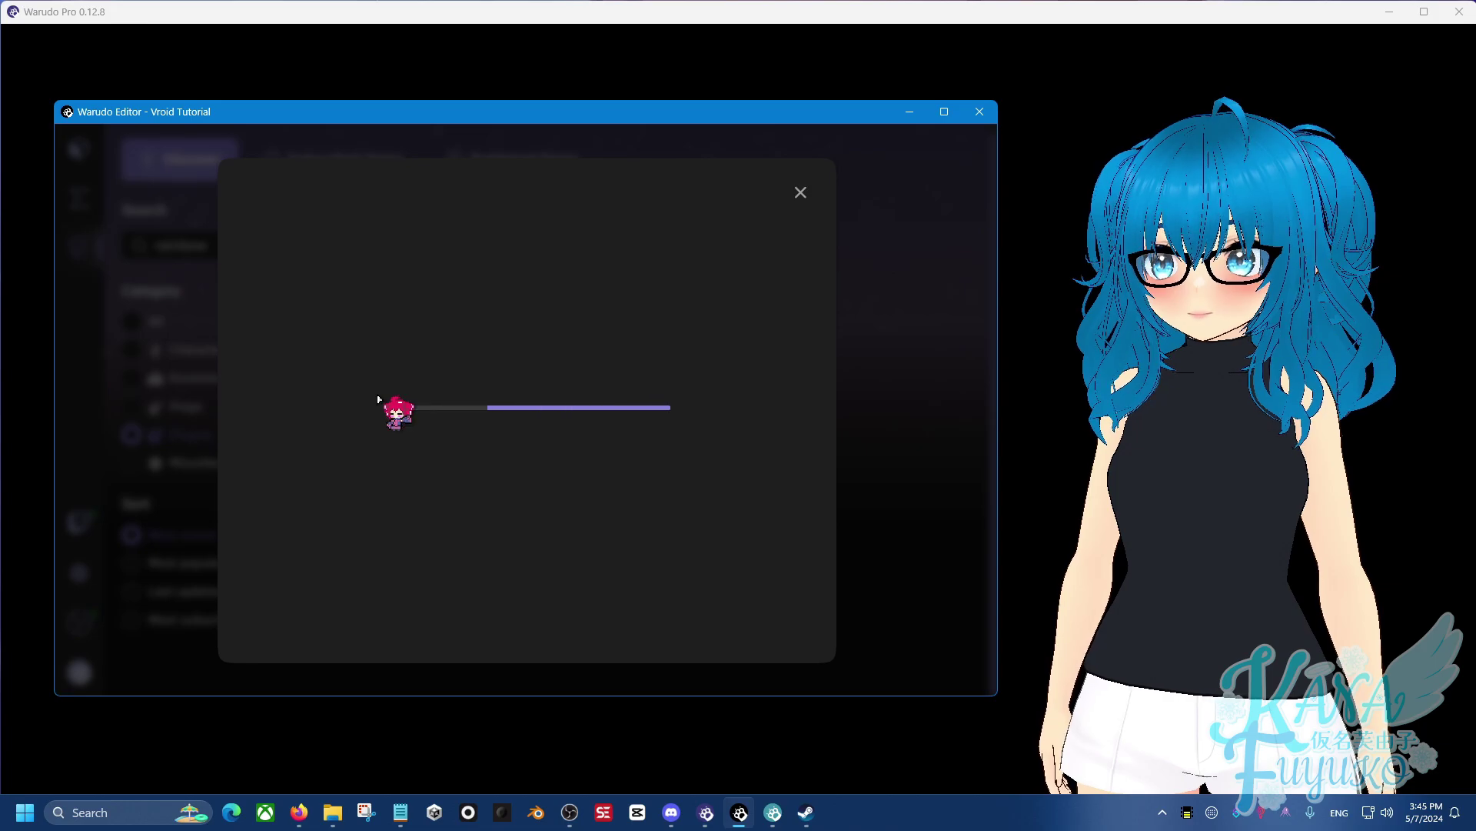
pyautogui.click(570, 370)
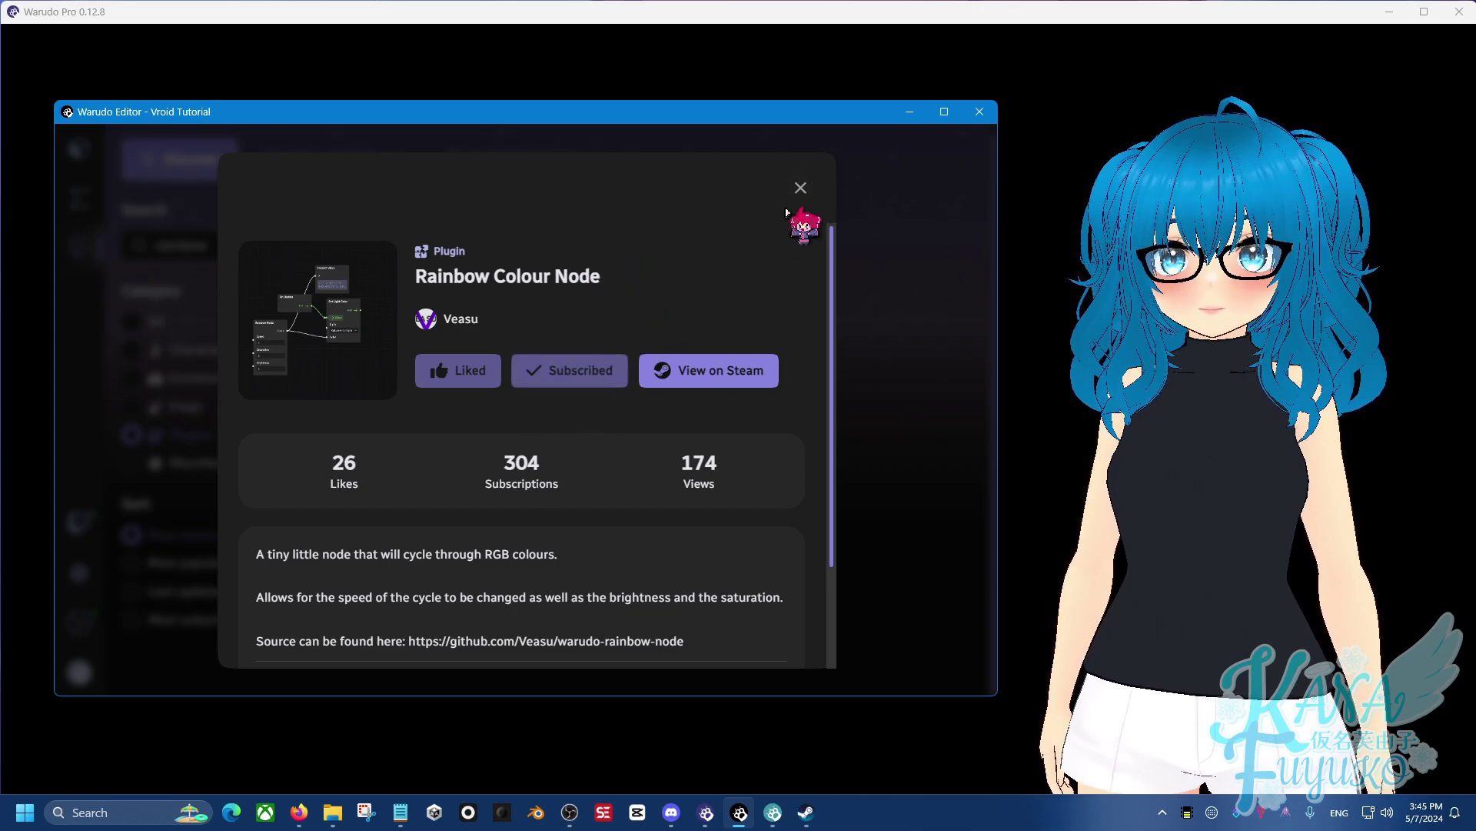
pyautogui.click(801, 188)
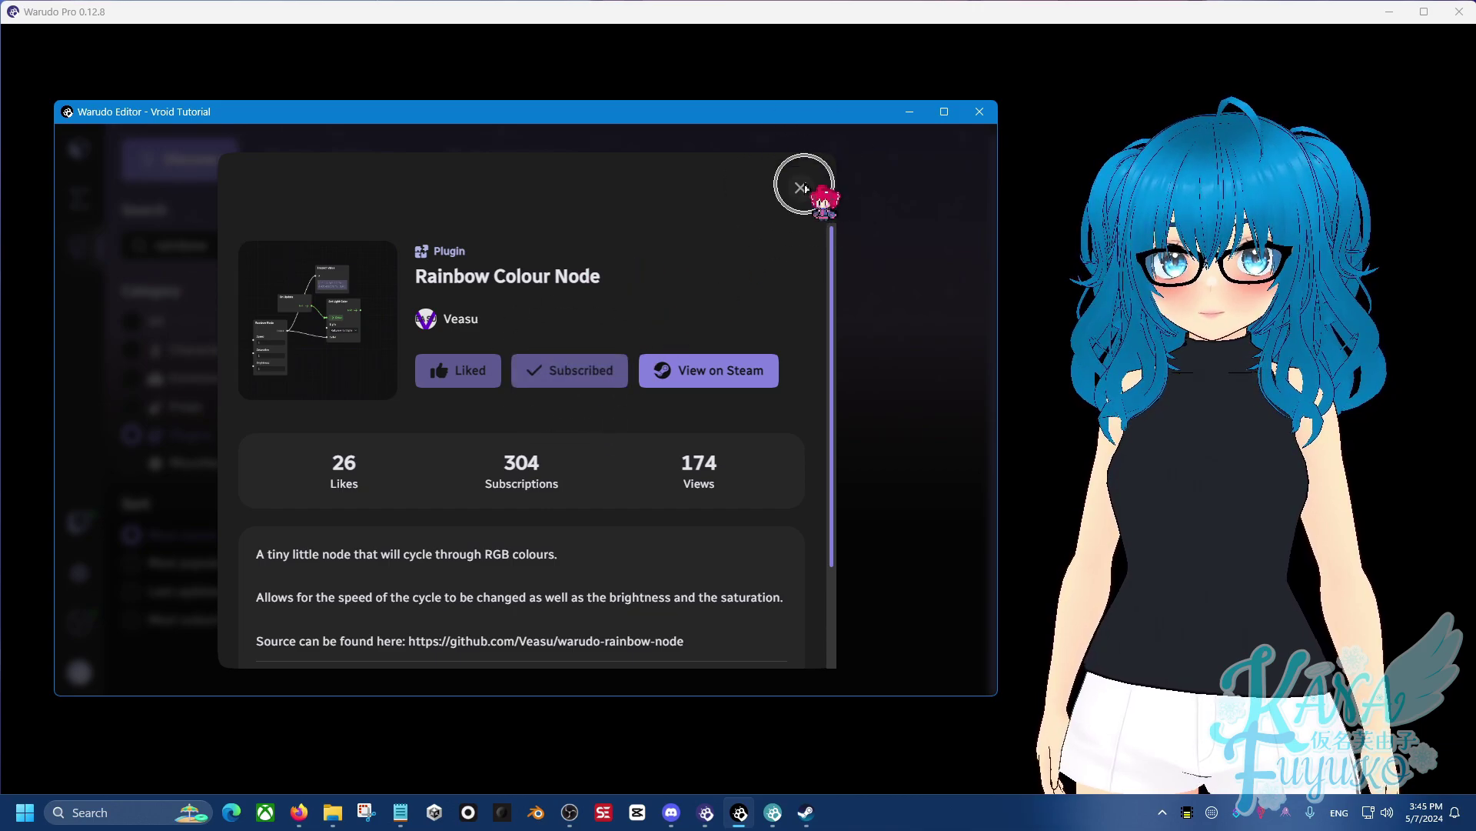
pyautogui.press('ctrl')
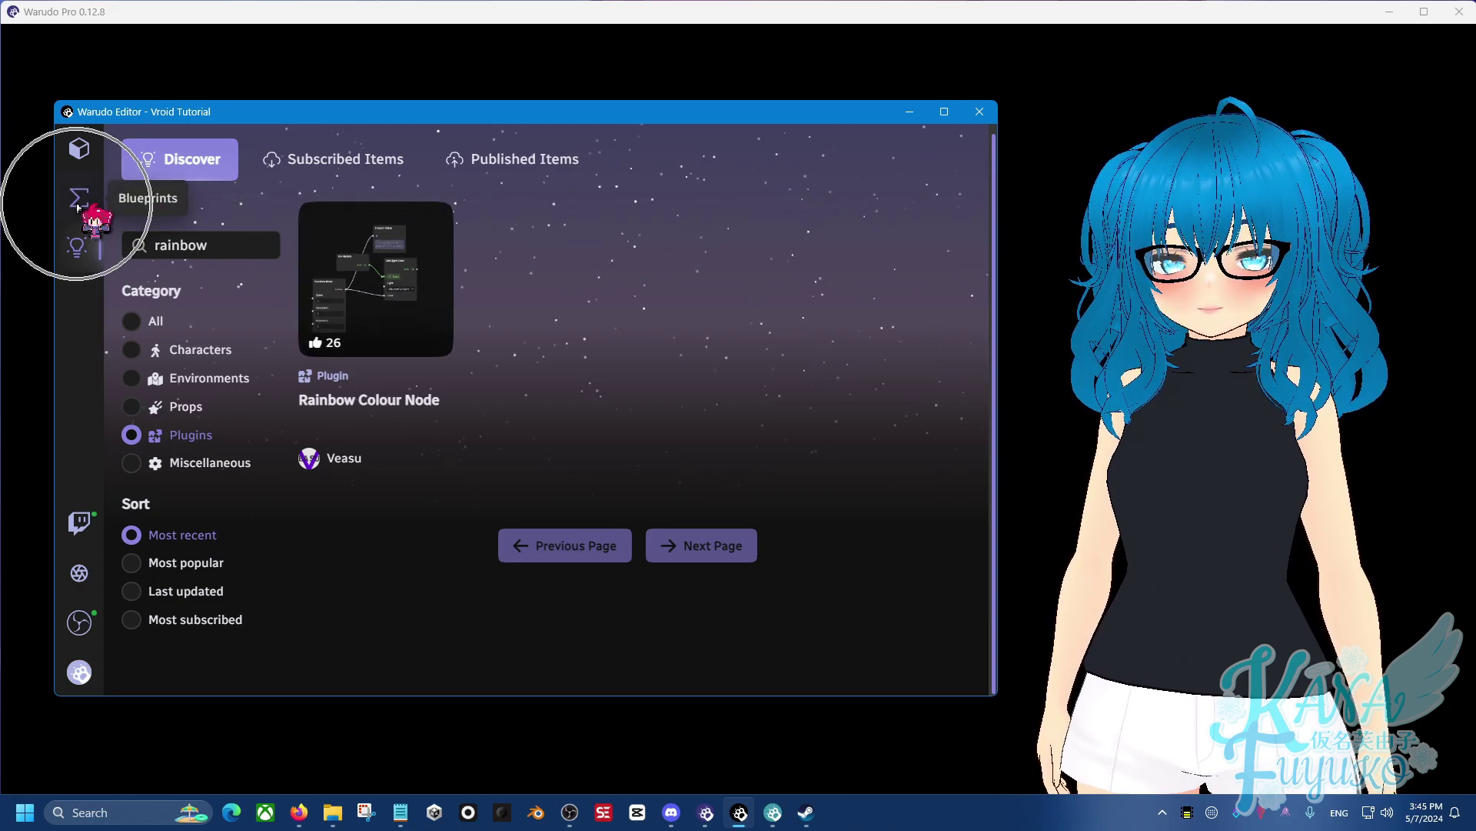
# - Create two new empty blueprints on the Blueprints page
pyautogui.click(77, 206)
pyautogui.press('ctrl')
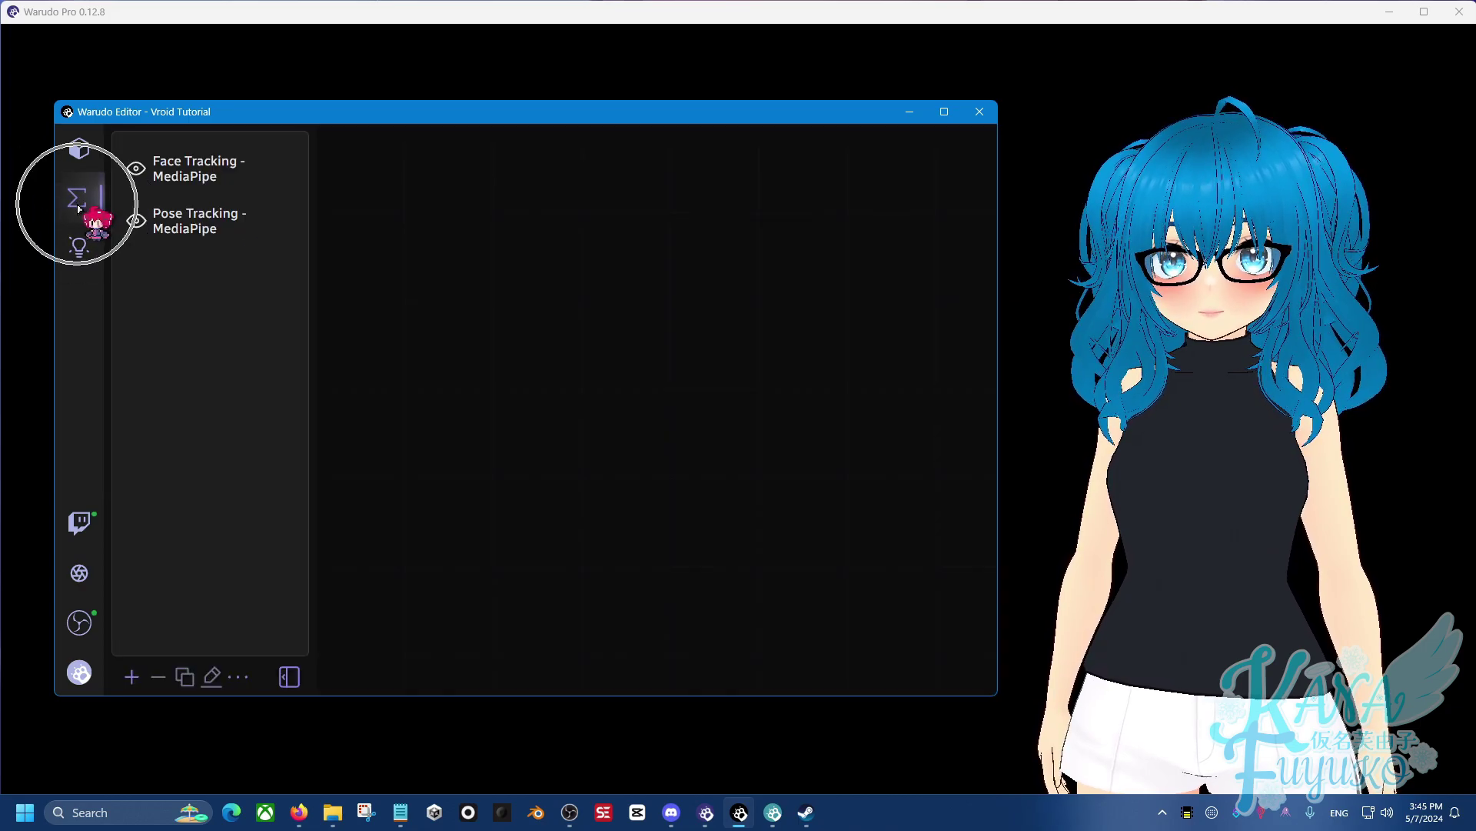
pyautogui.click(131, 676)
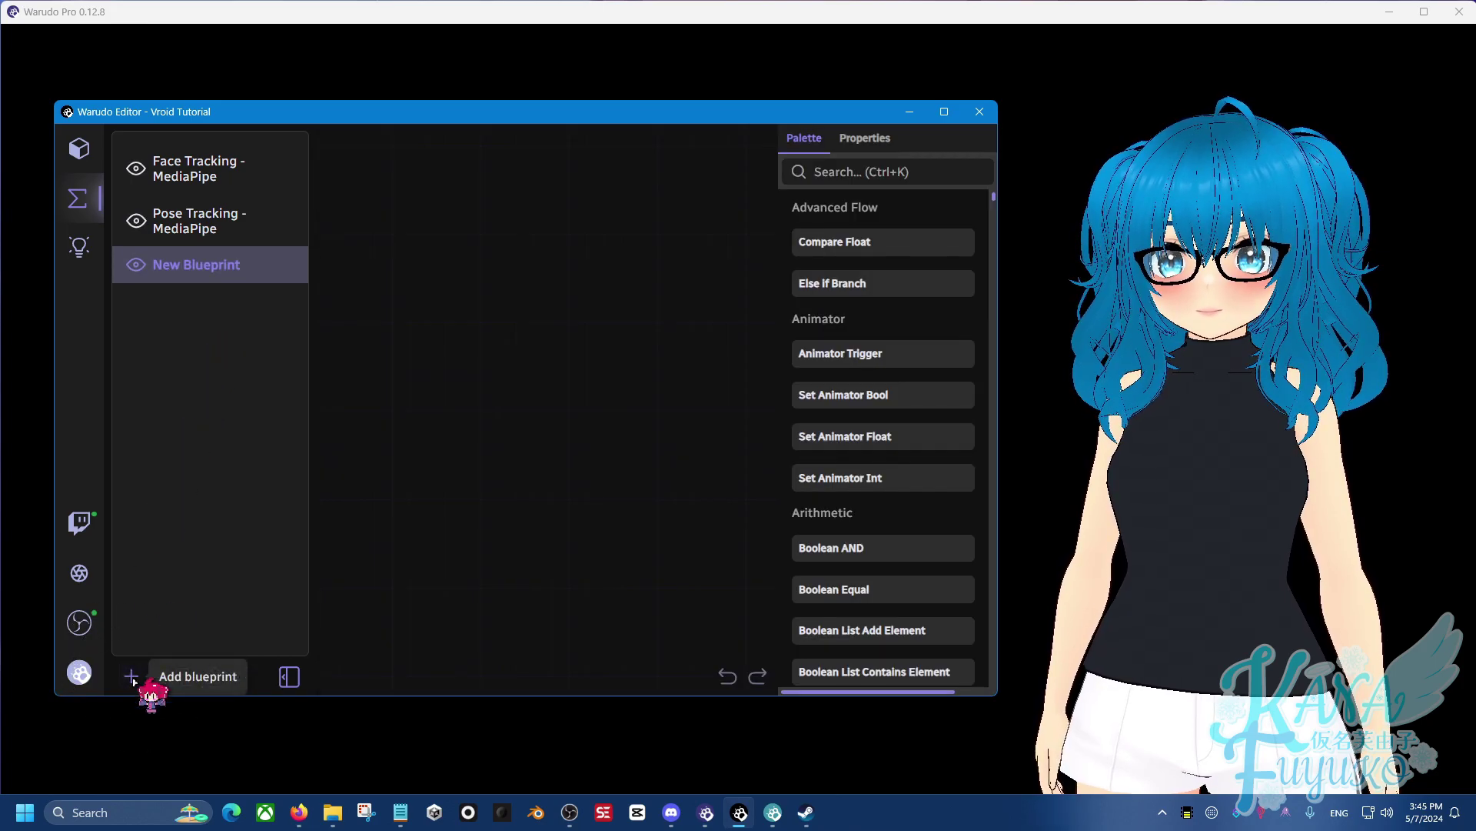
pyautogui.click(132, 676)
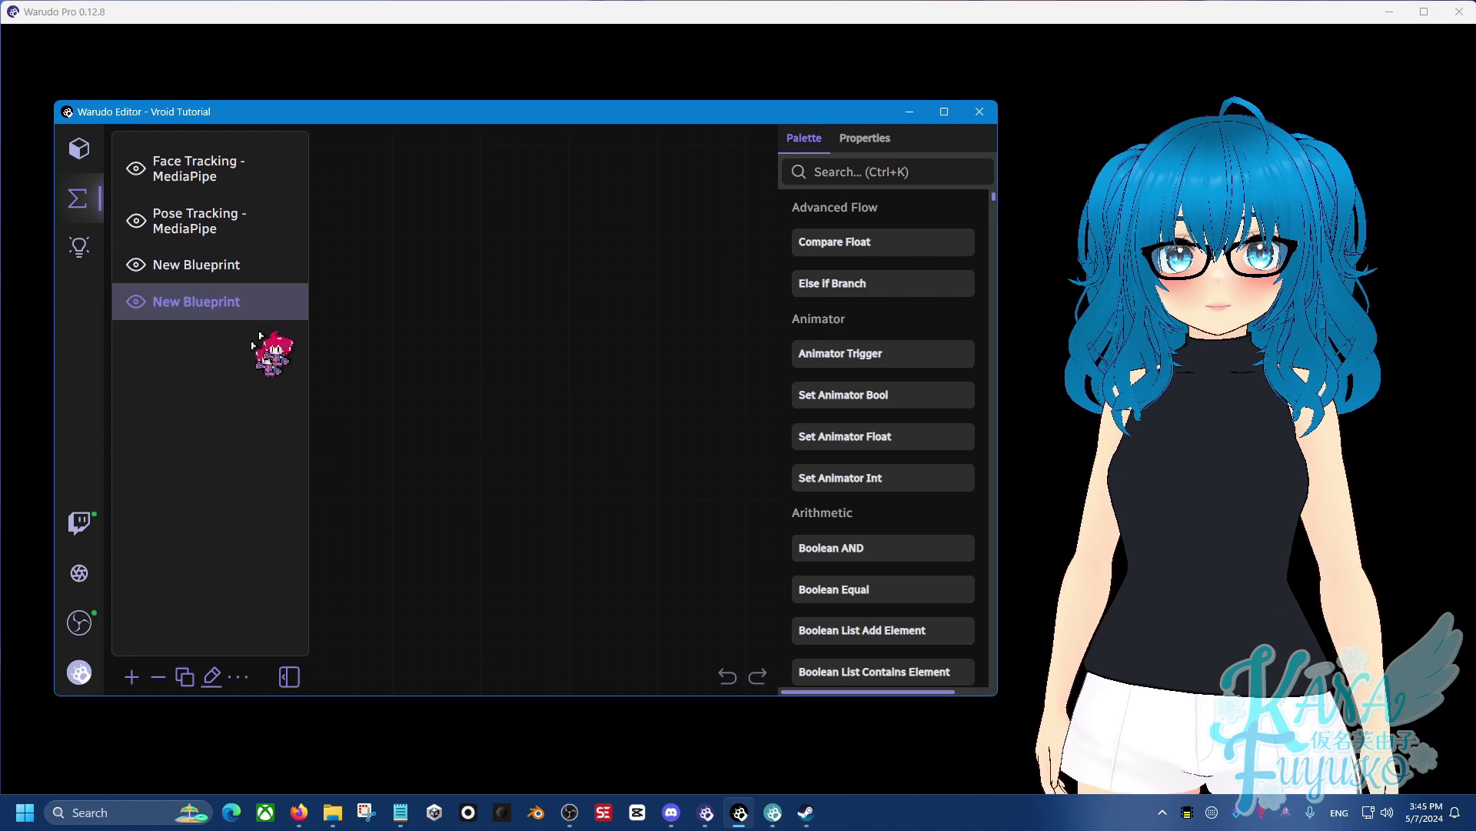
# - Rename the new blueprints 'Rainbow Redeem' and 'Rainbow Controller'
pyautogui.click(283, 264)
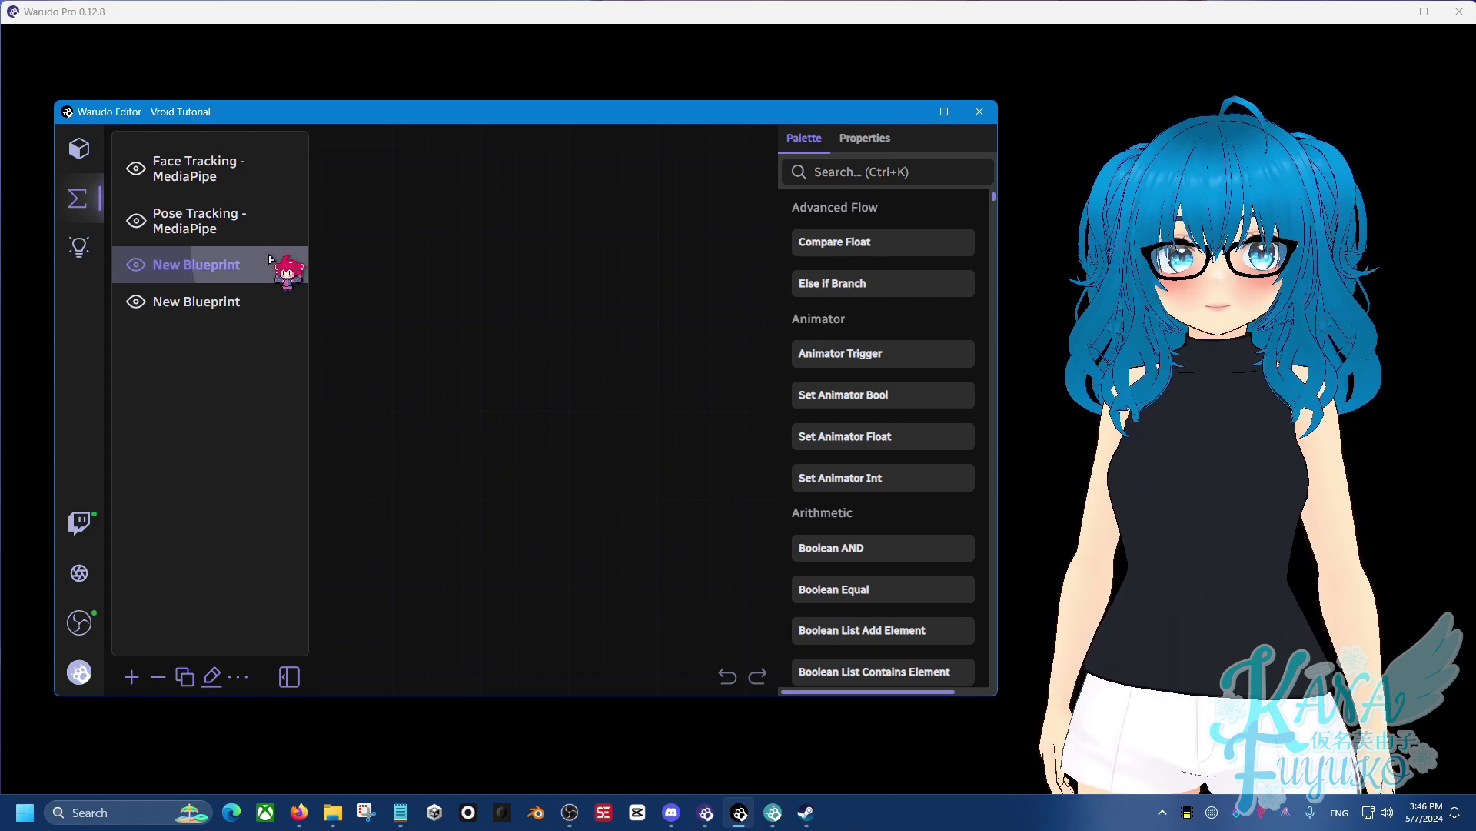
pyautogui.click(212, 676)
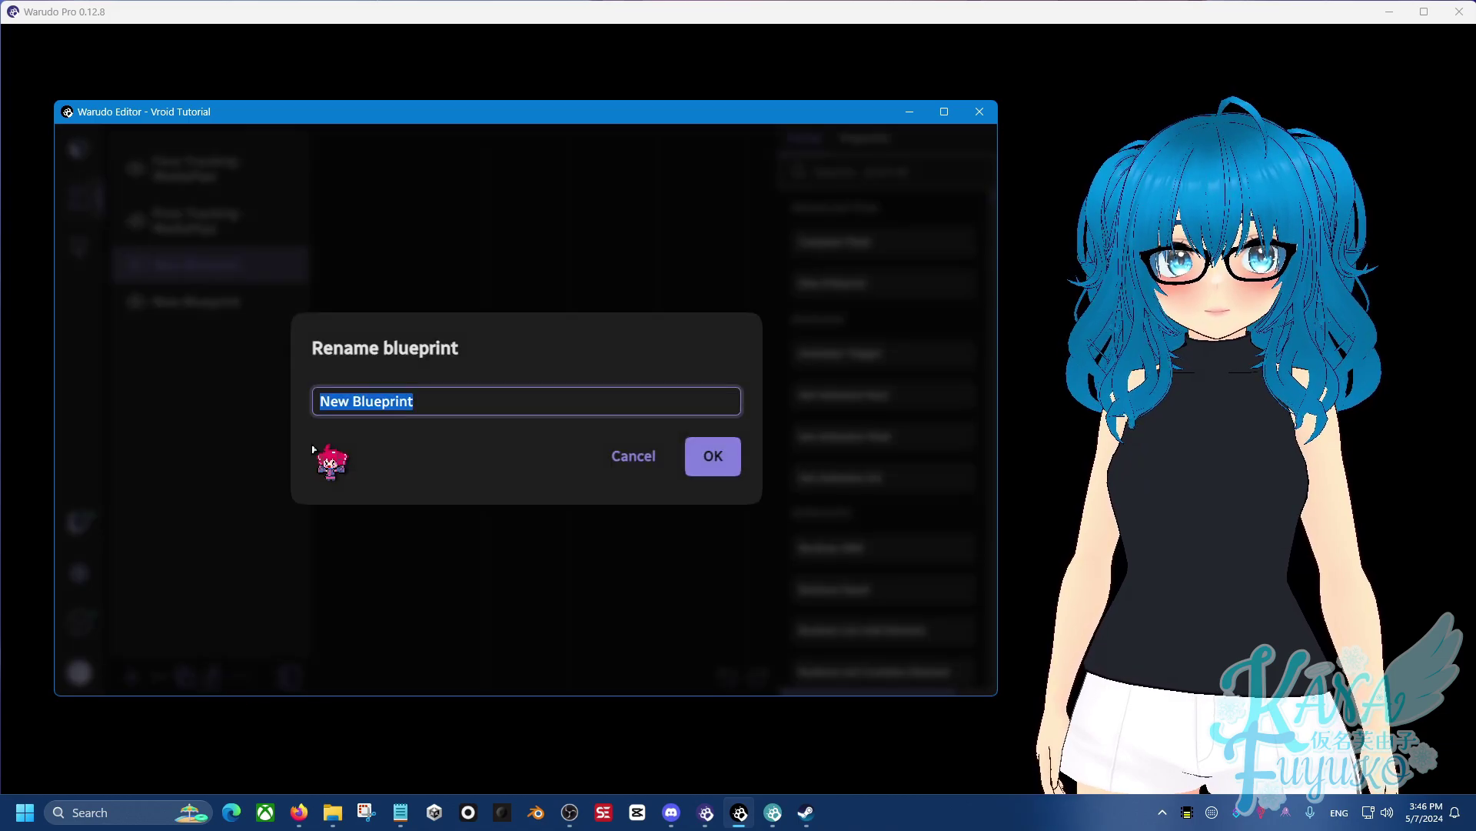
pyautogui.write('Rainbow Redeem')
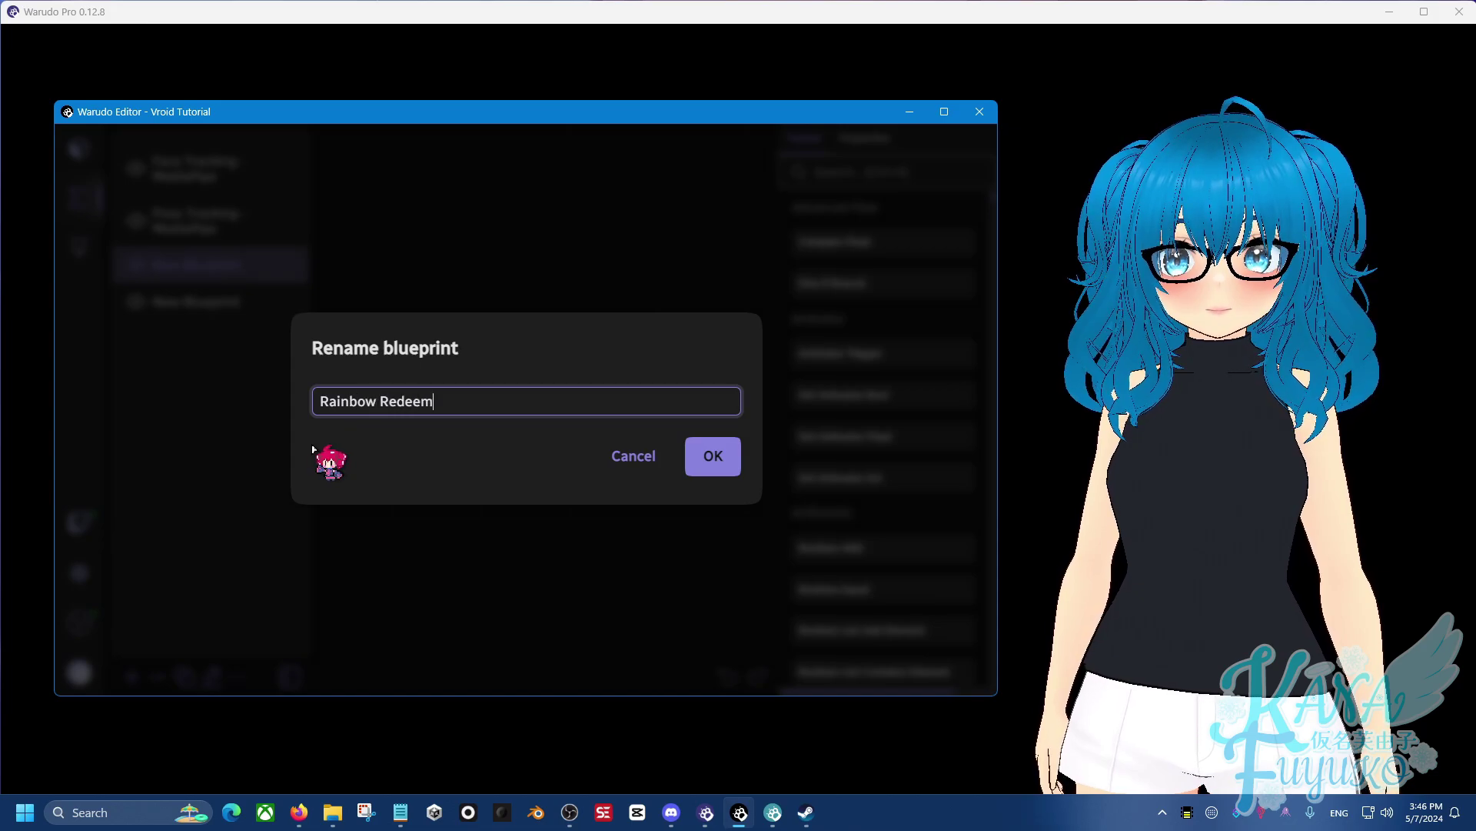
pyautogui.press('Return')
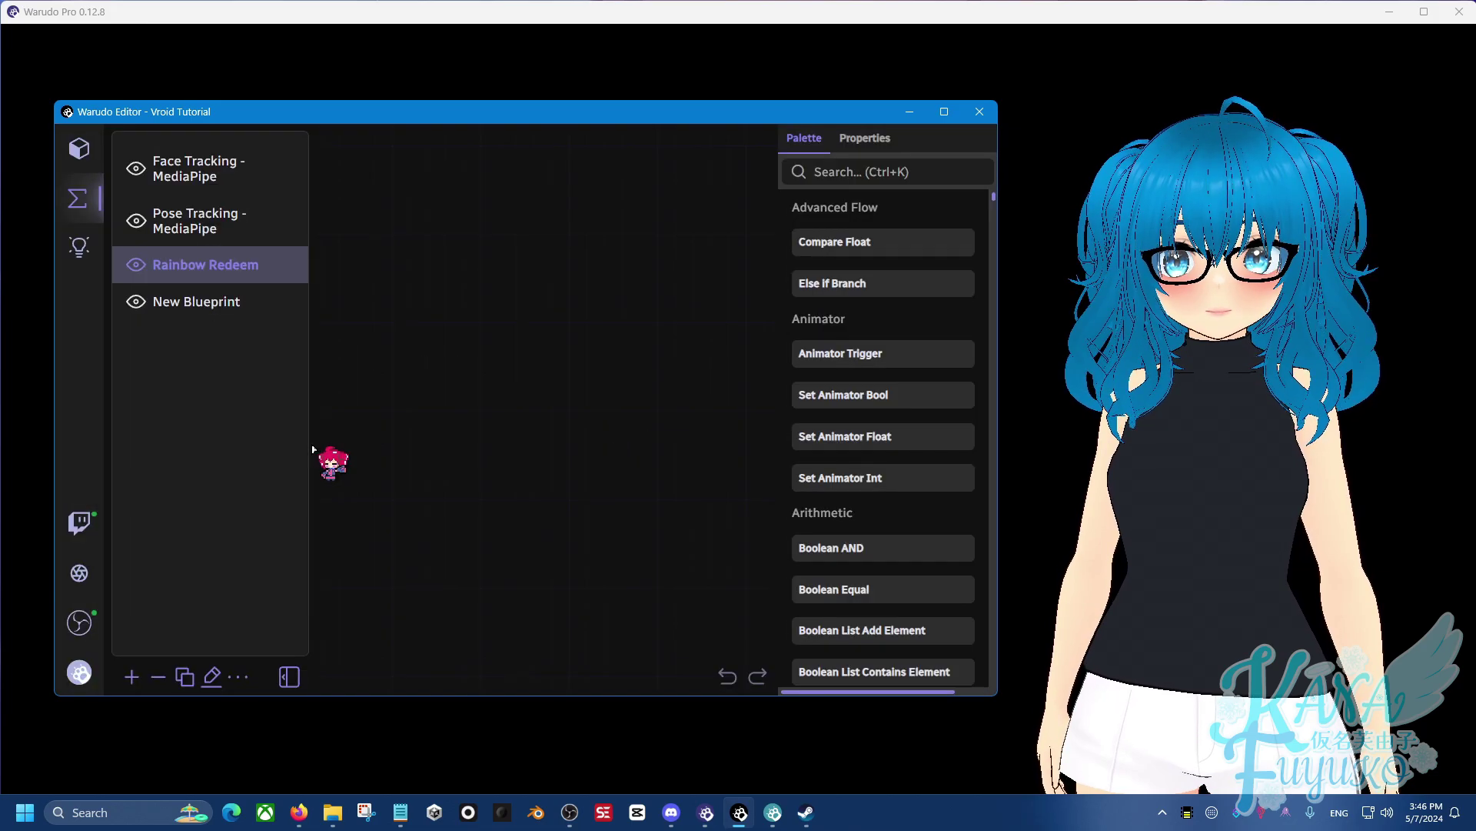
pyautogui.click(201, 308)
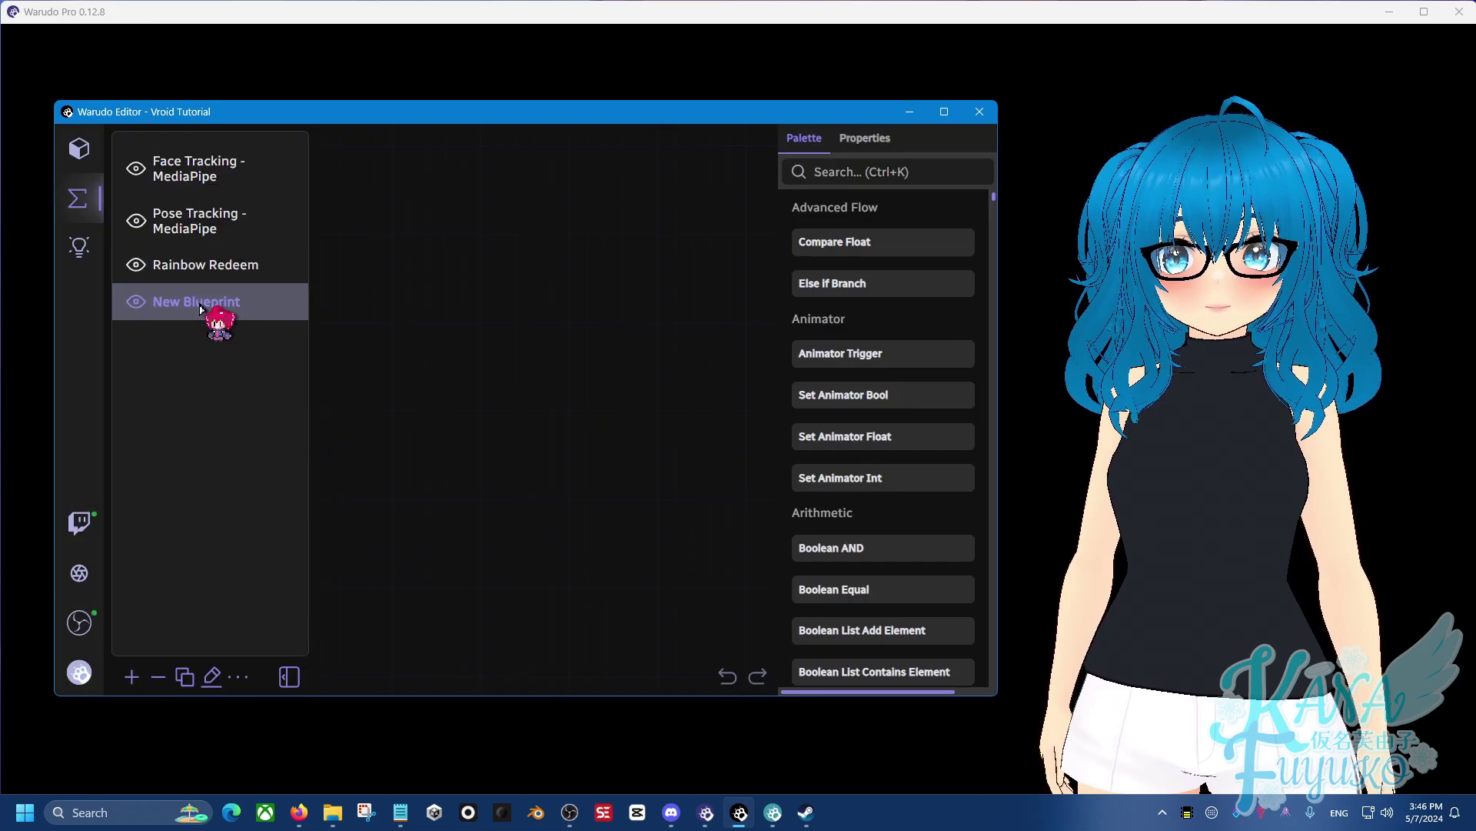
pyautogui.click(212, 676)
pyautogui.tripleClick(416, 415)
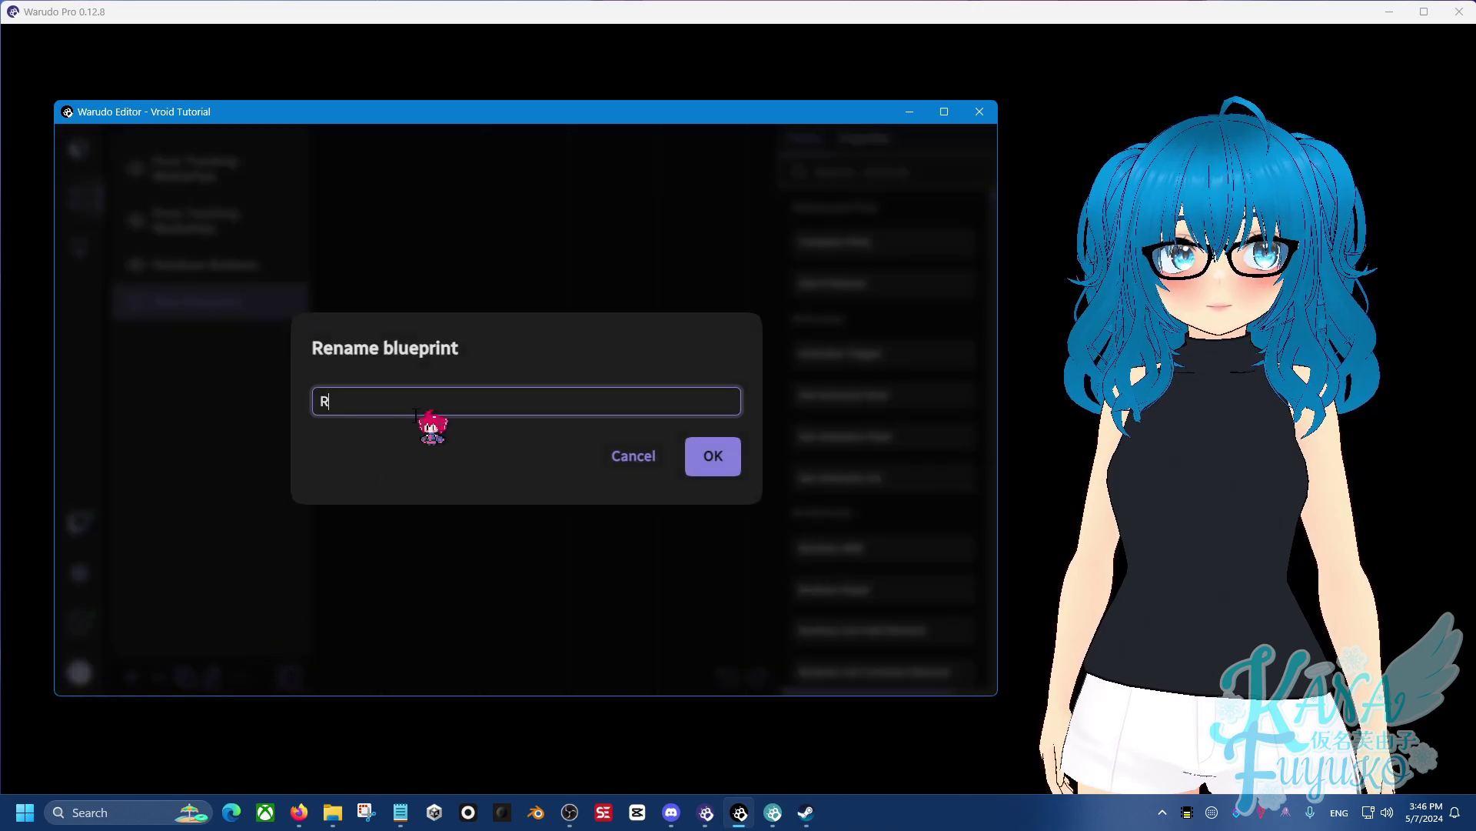
pyautogui.write('Rainbow Control')
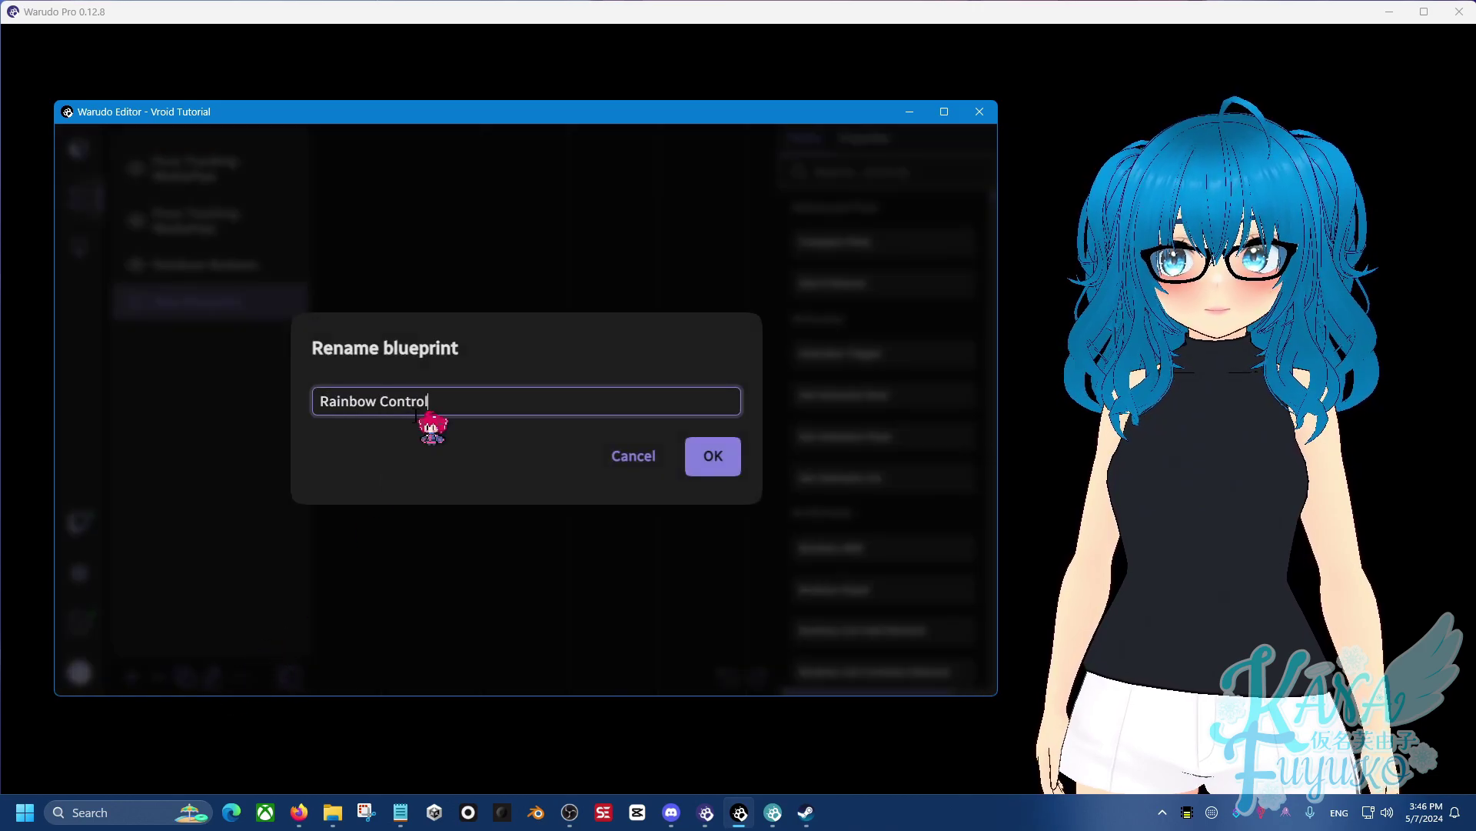
pyautogui.write('ler')
pyautogui.press('Return')
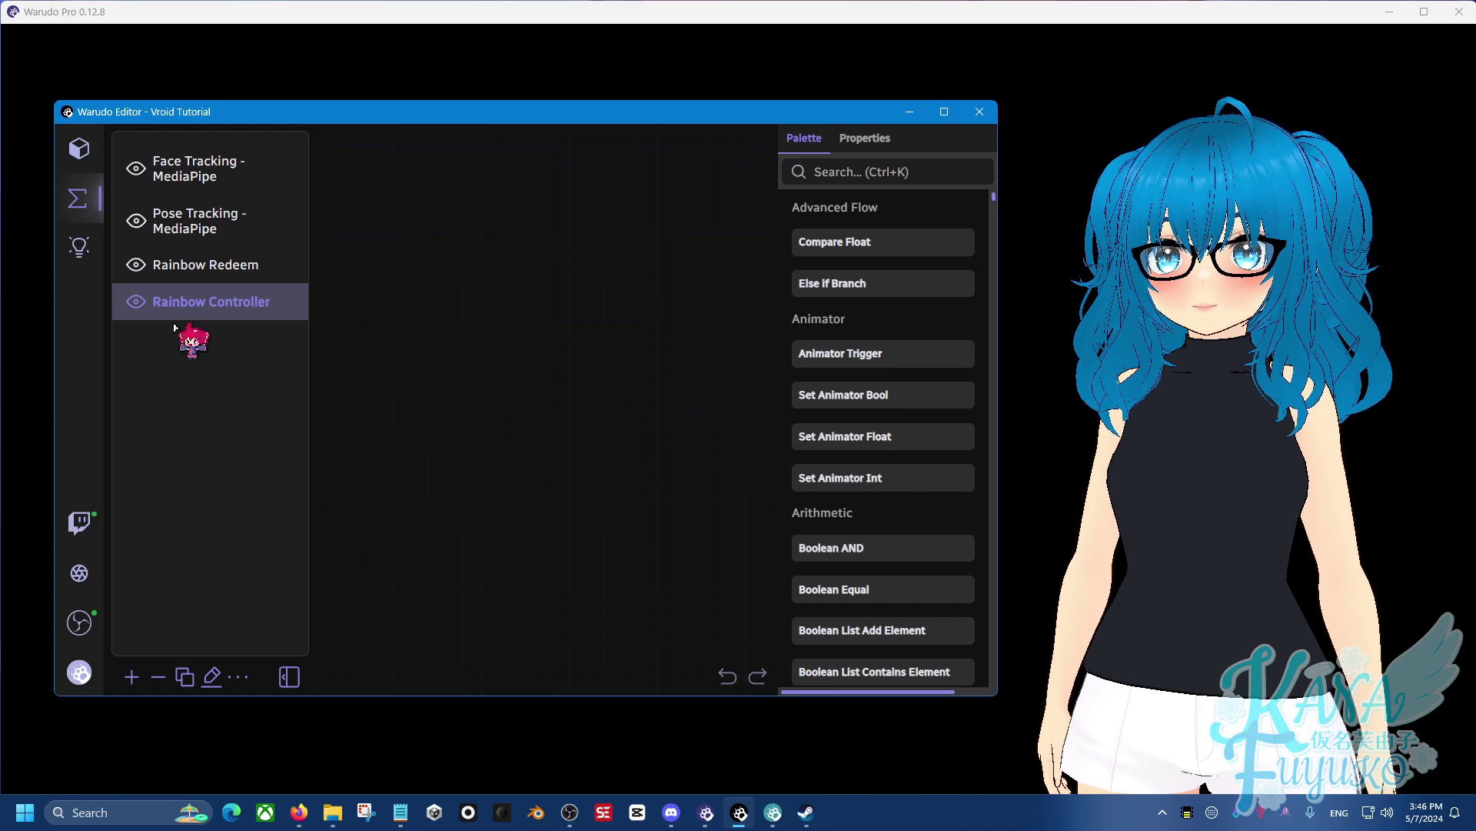
# - Add a Rainbow Node to Rainbow Controller with Speed 2, Saturation 1 and Brightness 1
pyautogui.click(190, 310)
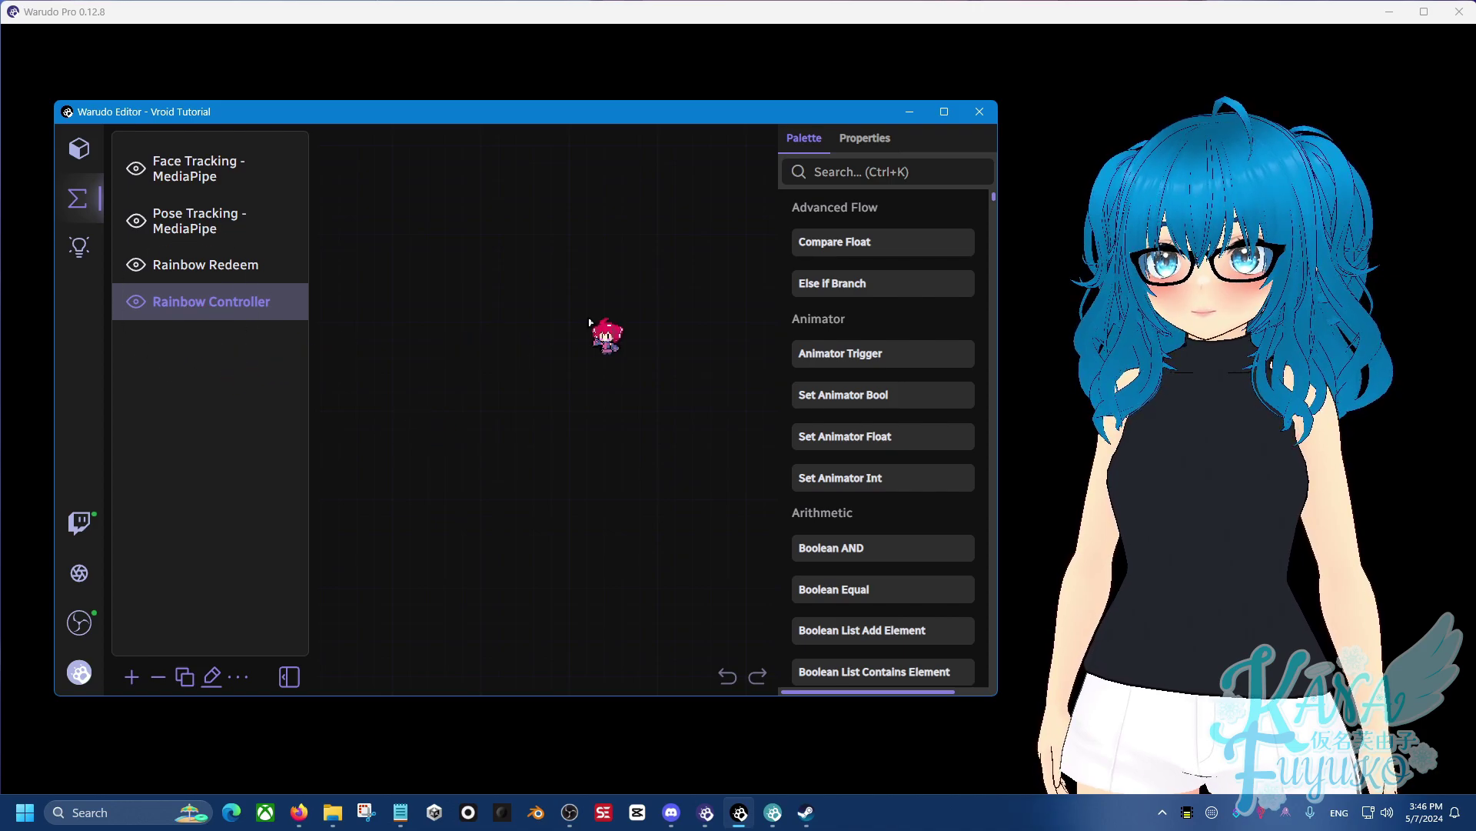
pyautogui.click(856, 172)
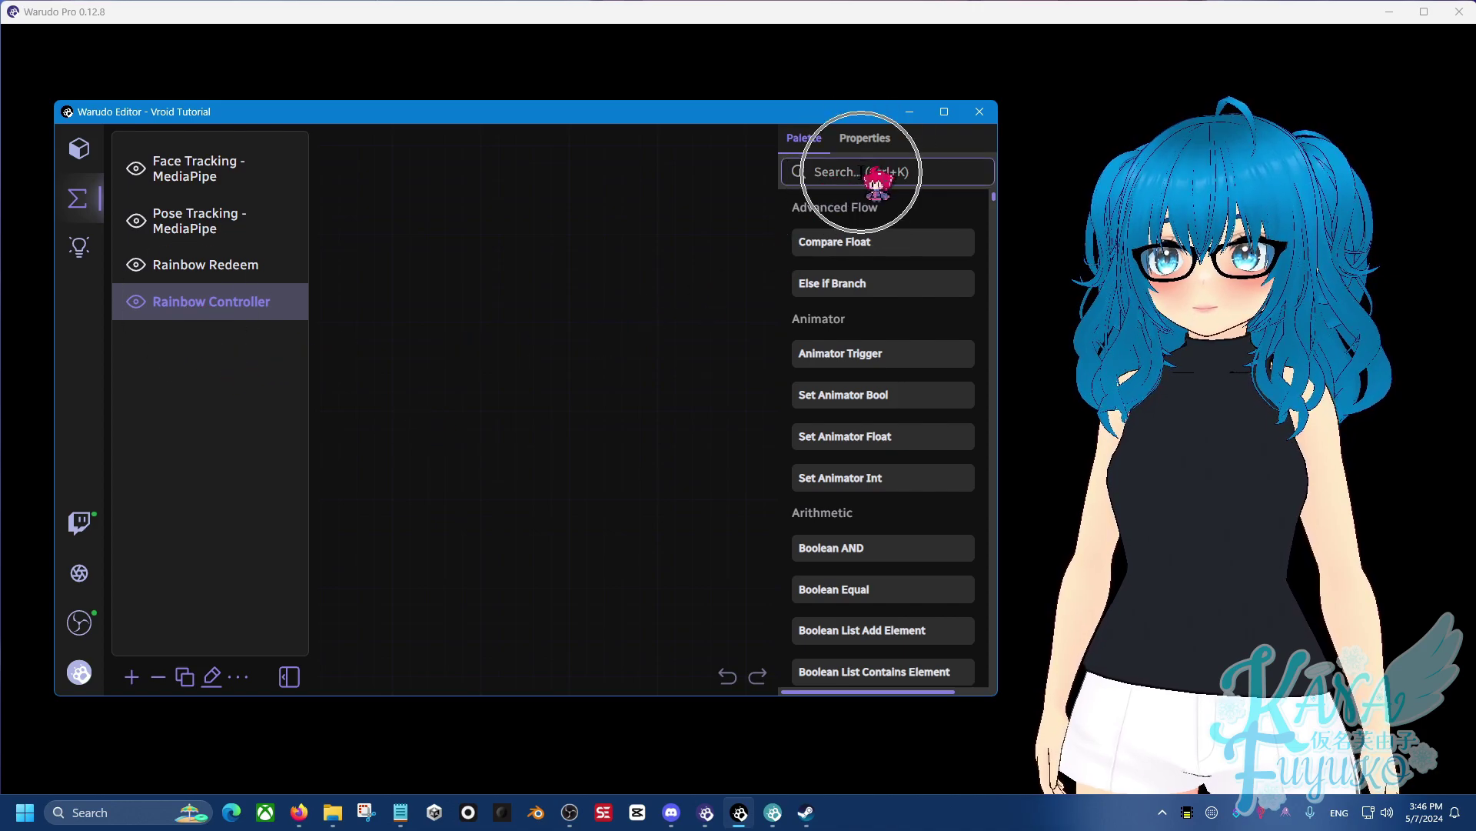
pyautogui.write('rainbow')
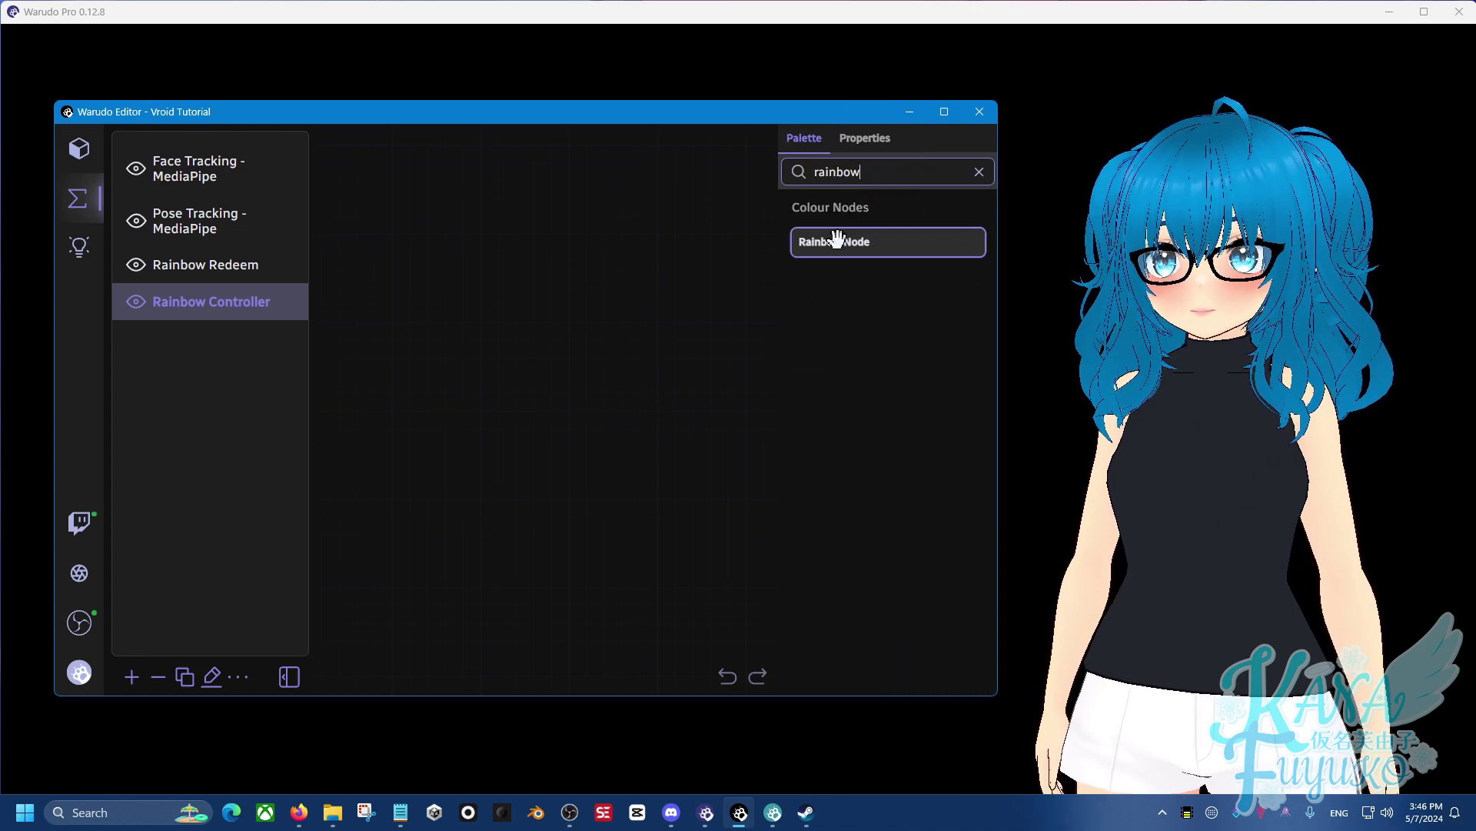
pyautogui.moveTo(838, 241); pyautogui.dragTo(370, 322)
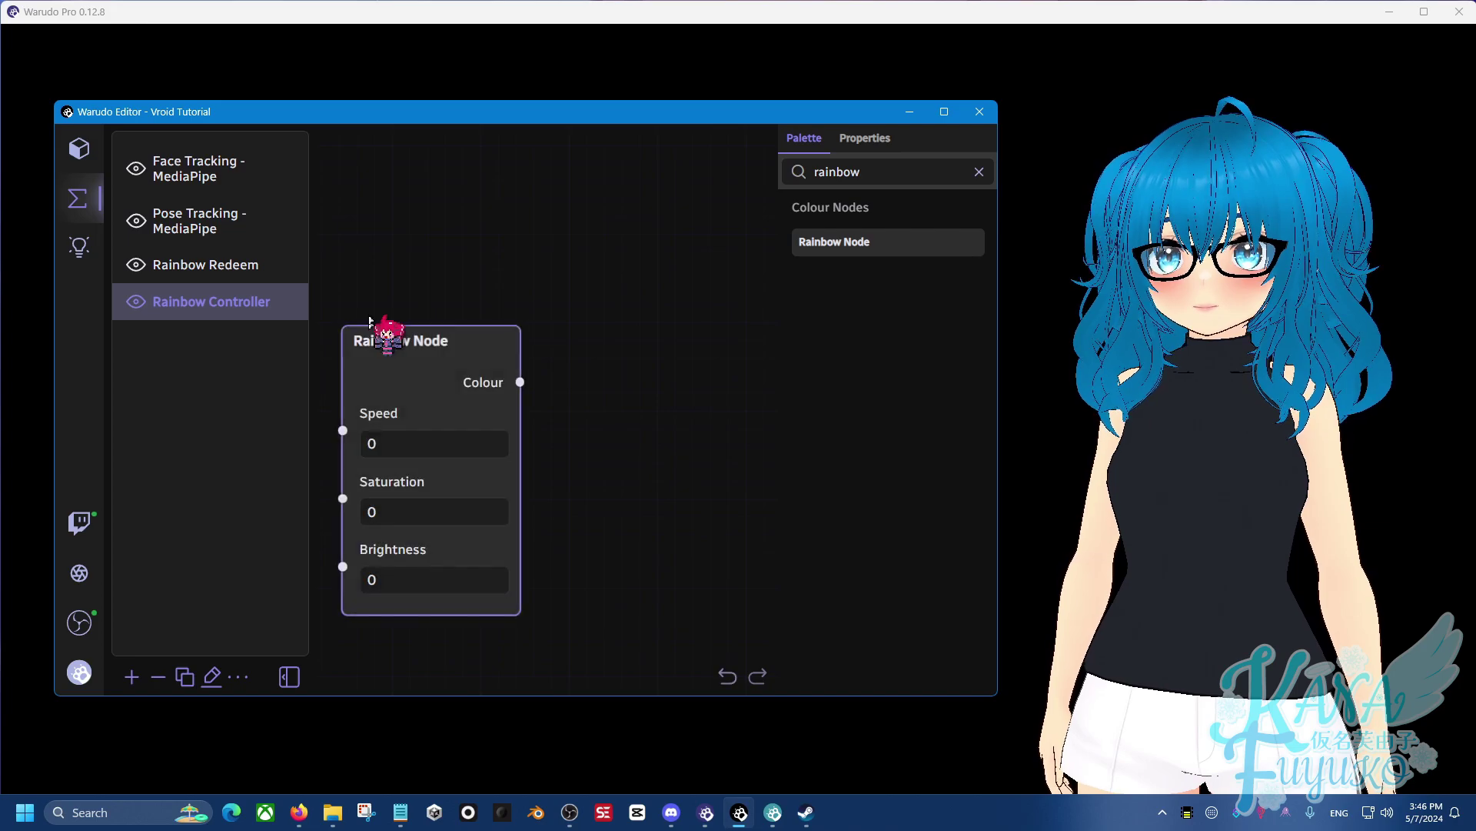
pyautogui.click(376, 444)
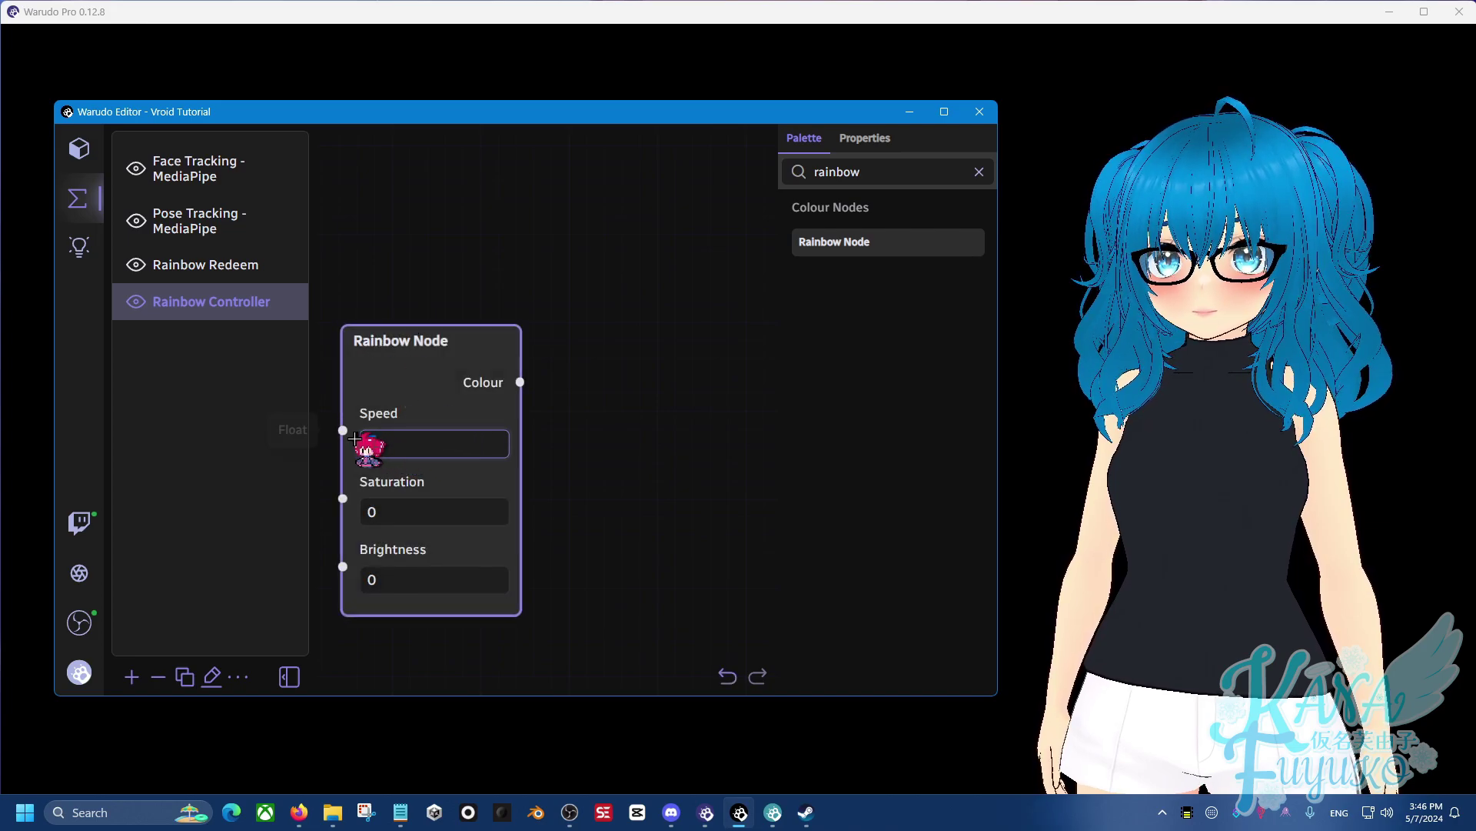
pyautogui.write('2')
pyautogui.click(395, 512)
pyautogui.write('1')
pyautogui.click(411, 579)
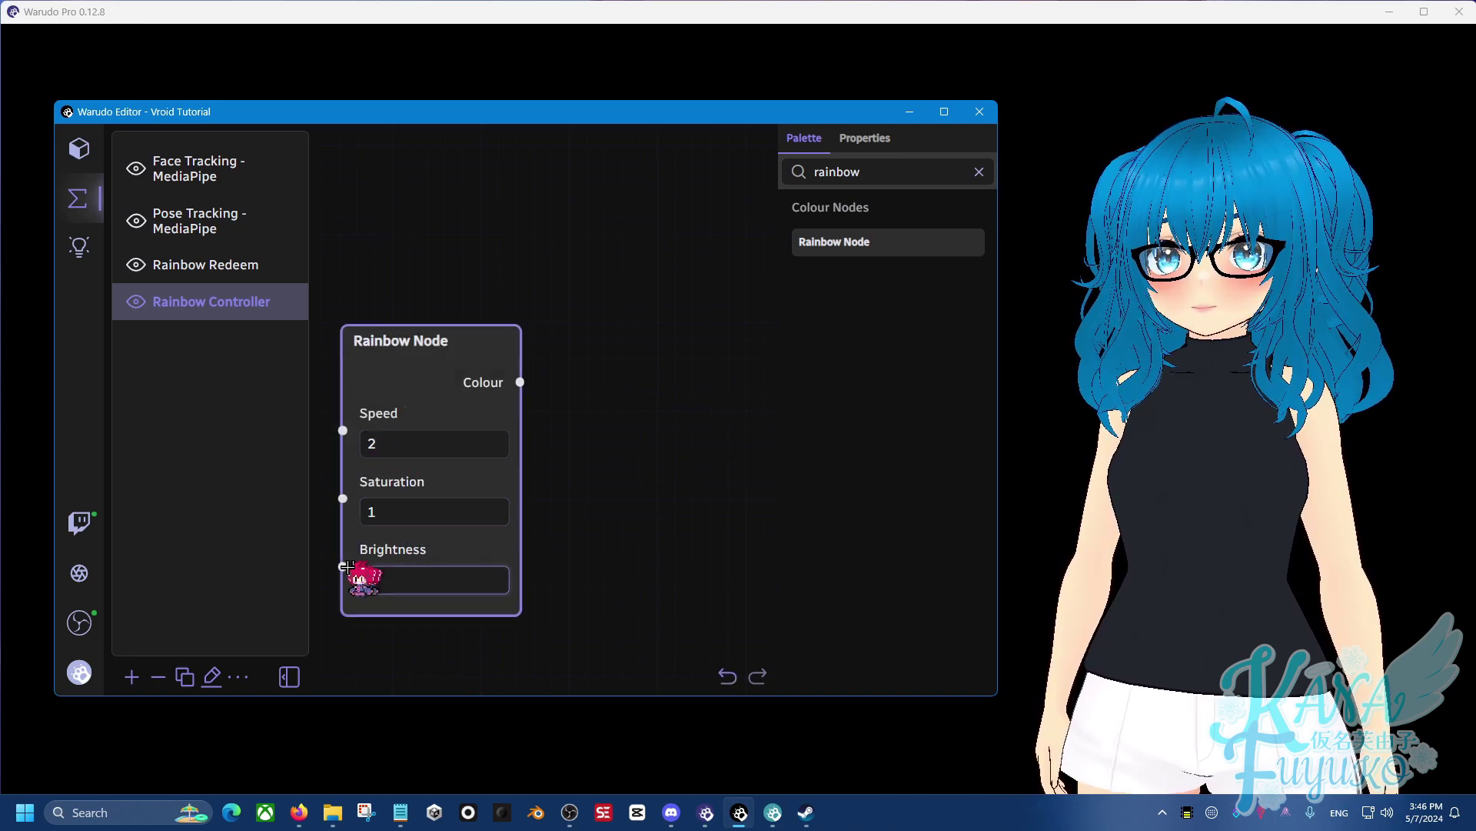
pyautogui.write('1')
pyautogui.click(562, 566)
# - Add an On Update event node to the graph
pyautogui.scroll(-1, 564, 485)
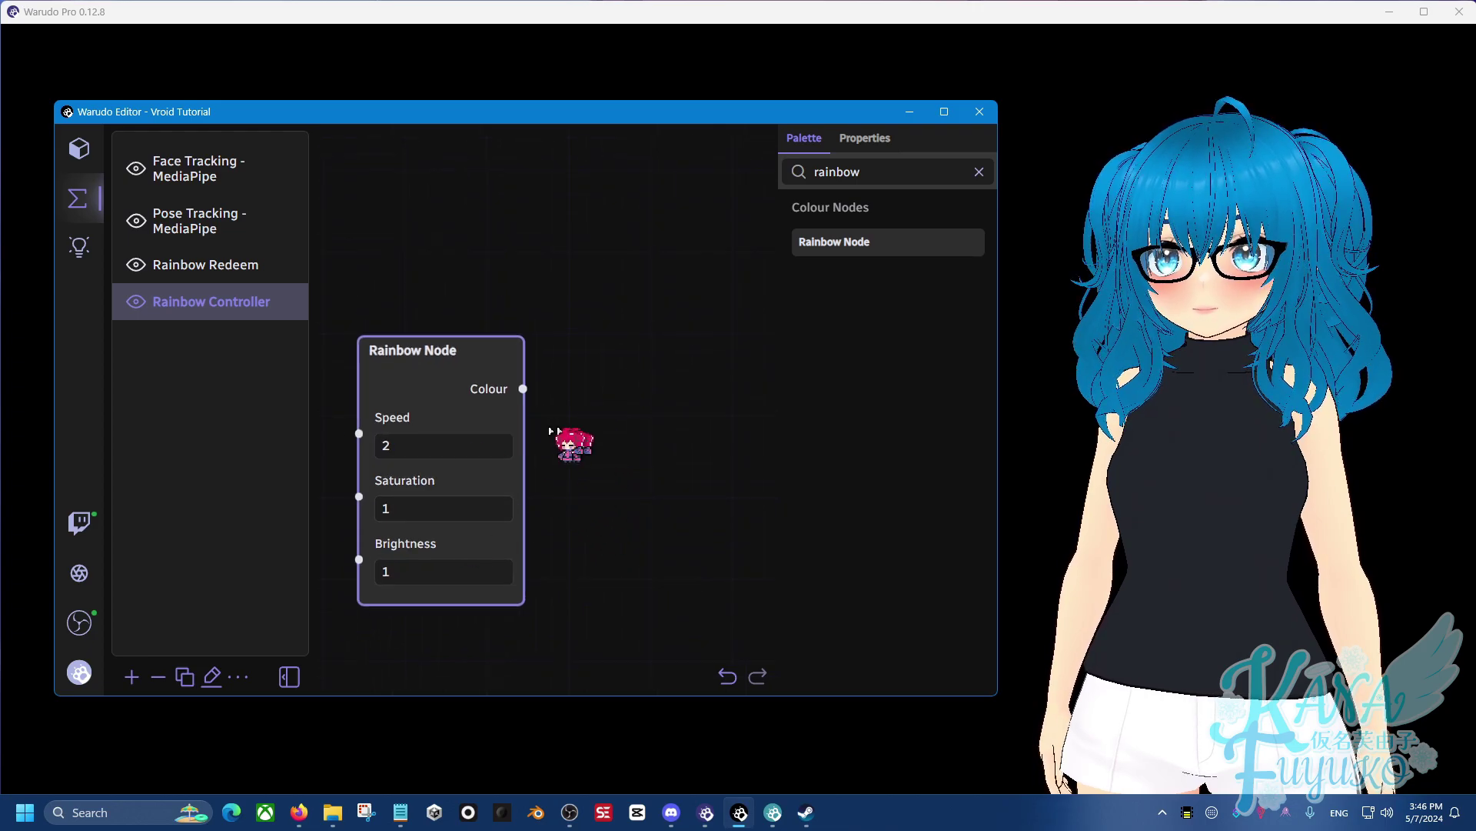
pyautogui.click(629, 421)
pyautogui.scroll(-1, 654, 373)
pyautogui.moveTo(631, 372); pyautogui.dragTo(596, 396)
pyautogui.click(636, 418)
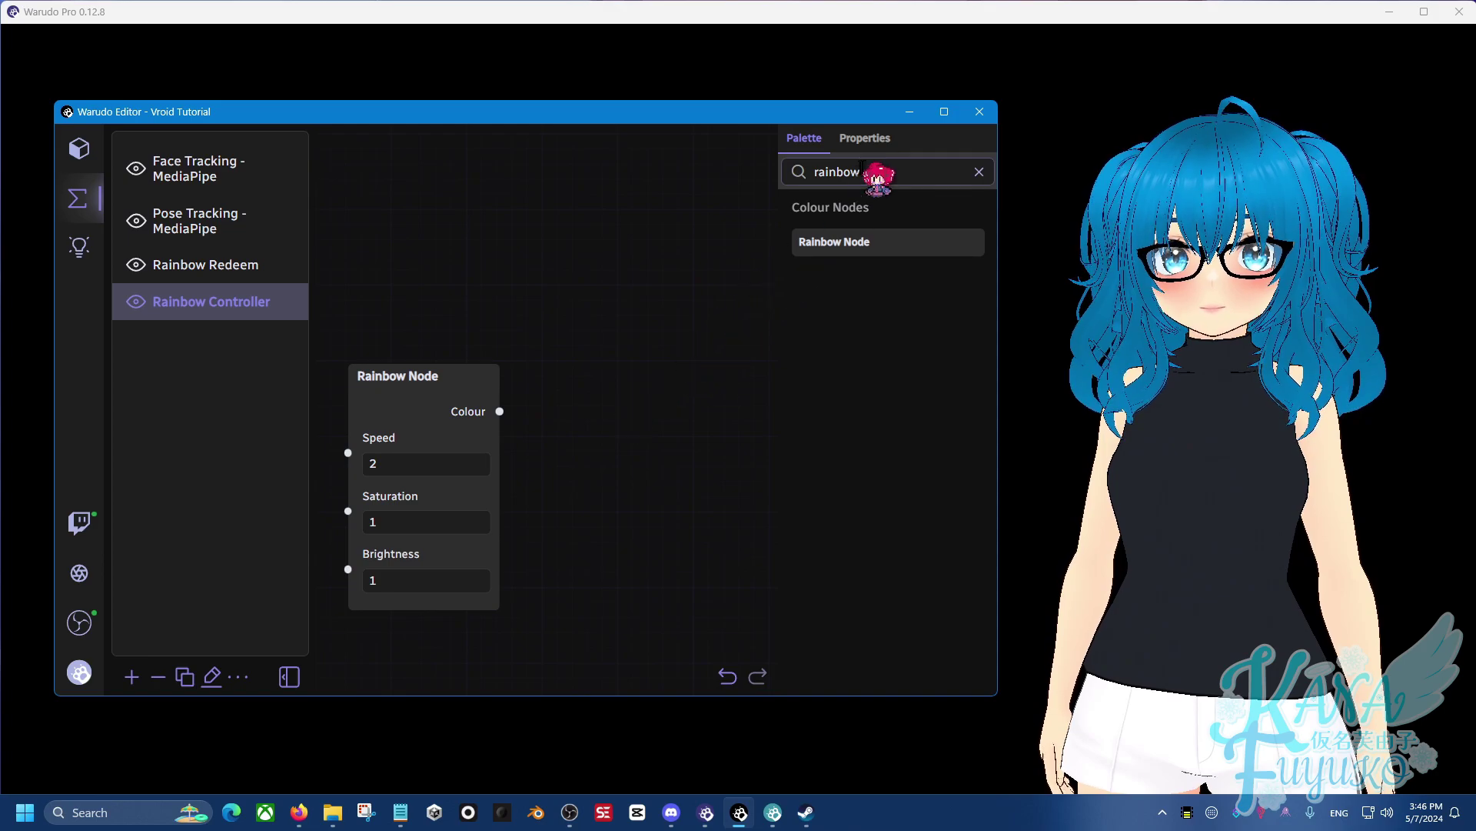
pyautogui.moveTo(865, 169); pyautogui.dragTo(791, 177)
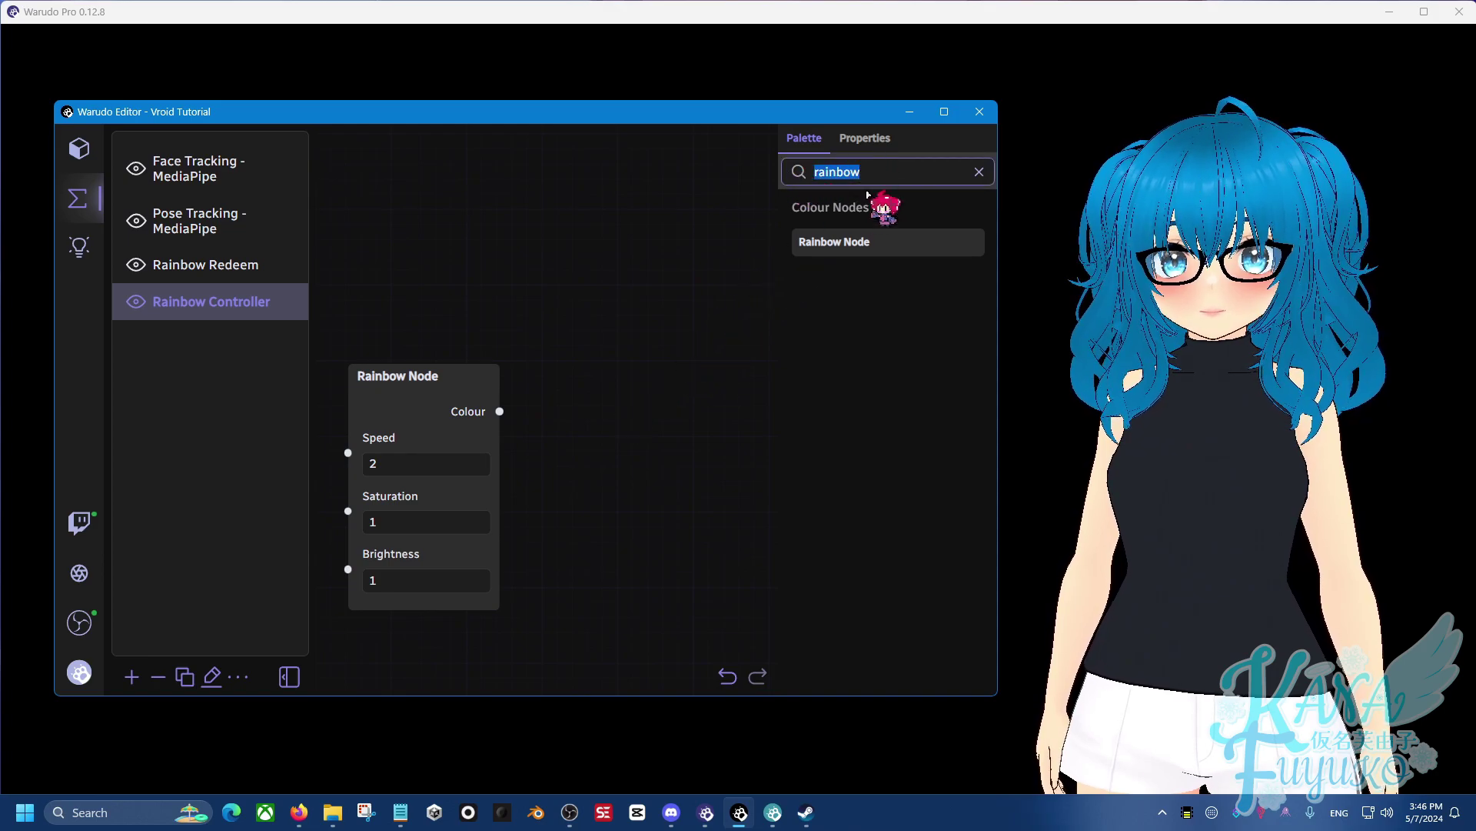
pyautogui.write('on')
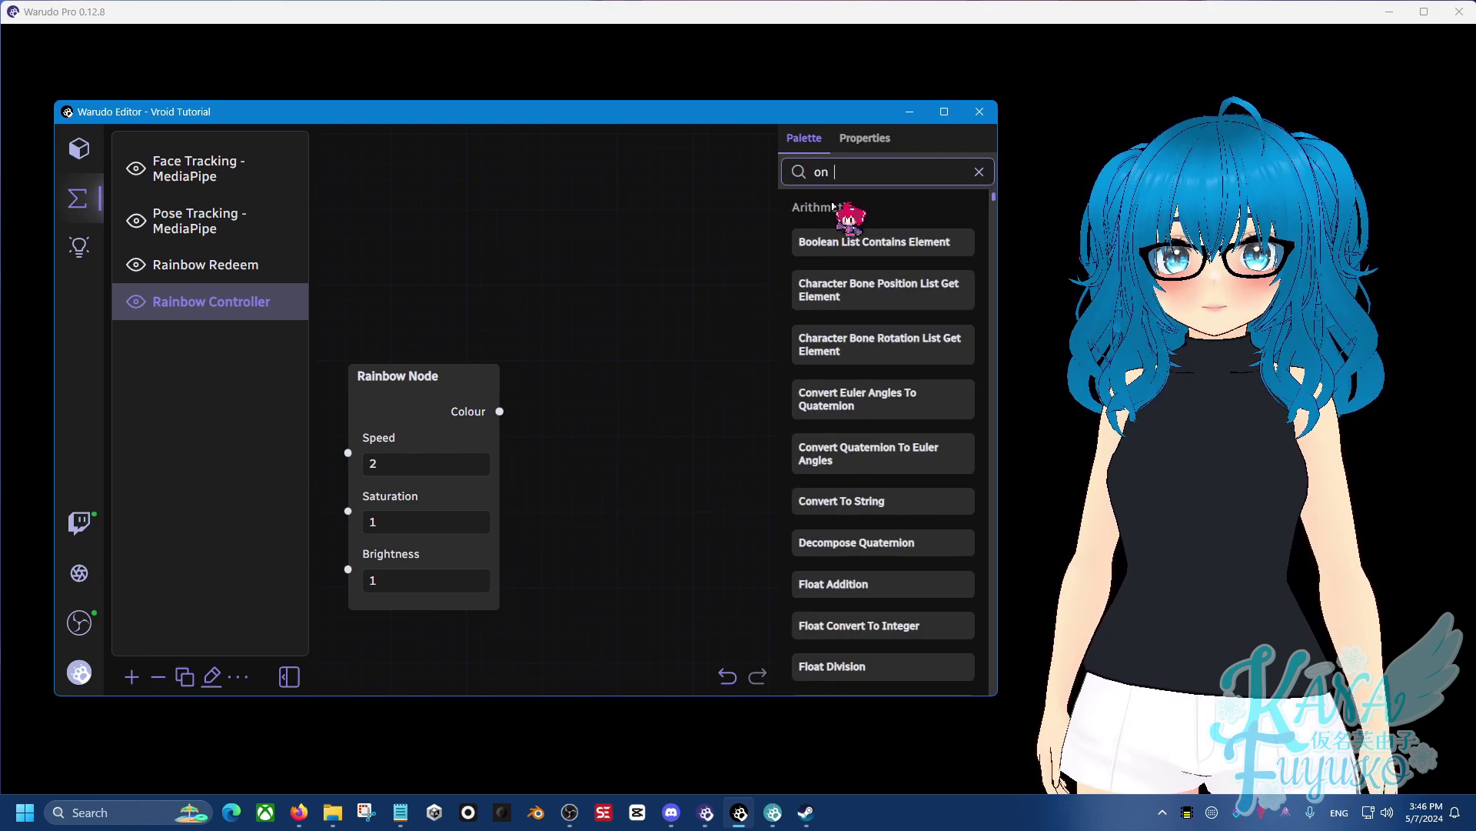
pyautogui.write(' upda')
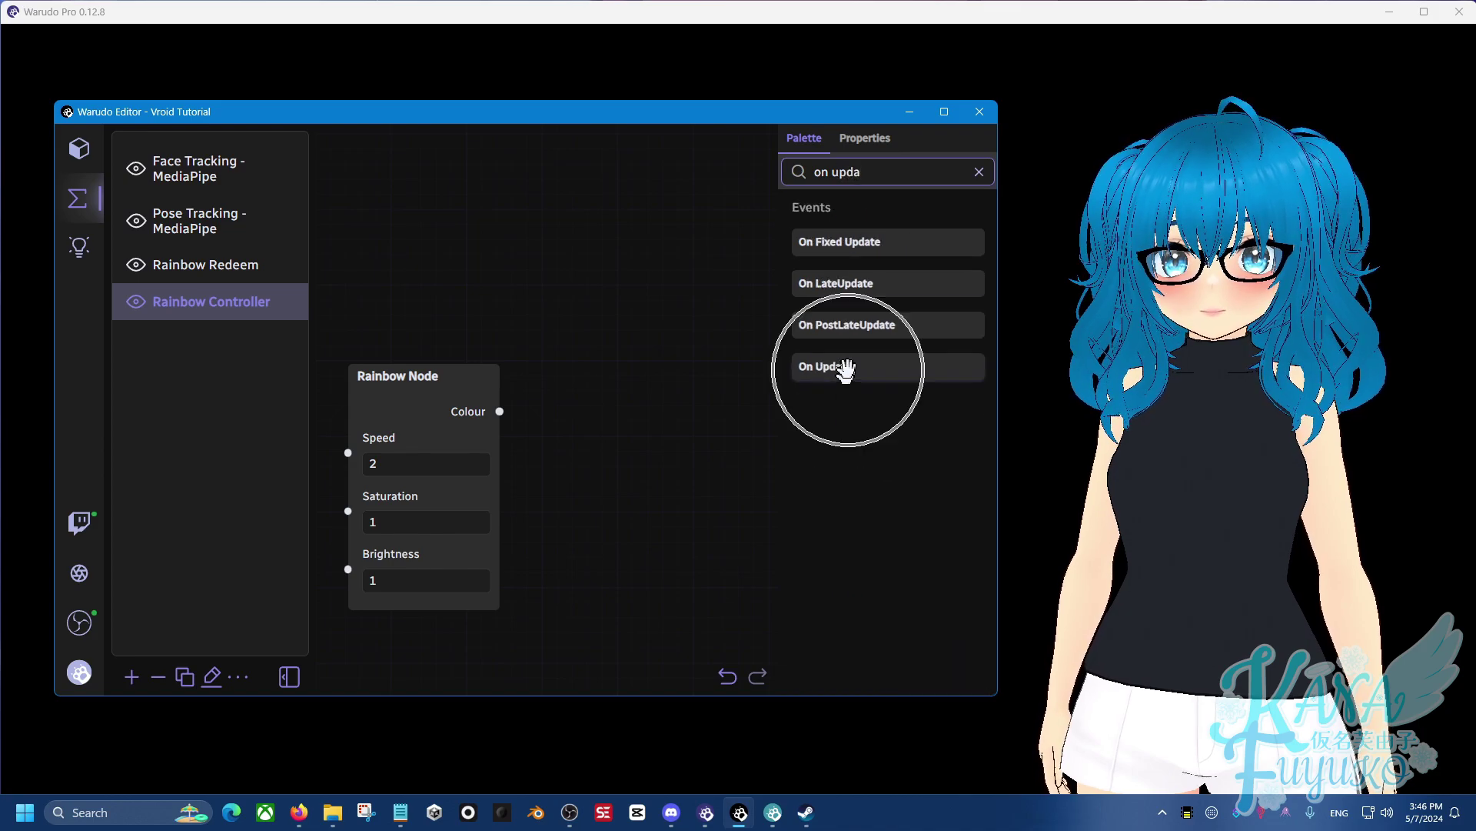
pyautogui.moveTo(844, 366); pyautogui.dragTo(385, 219)
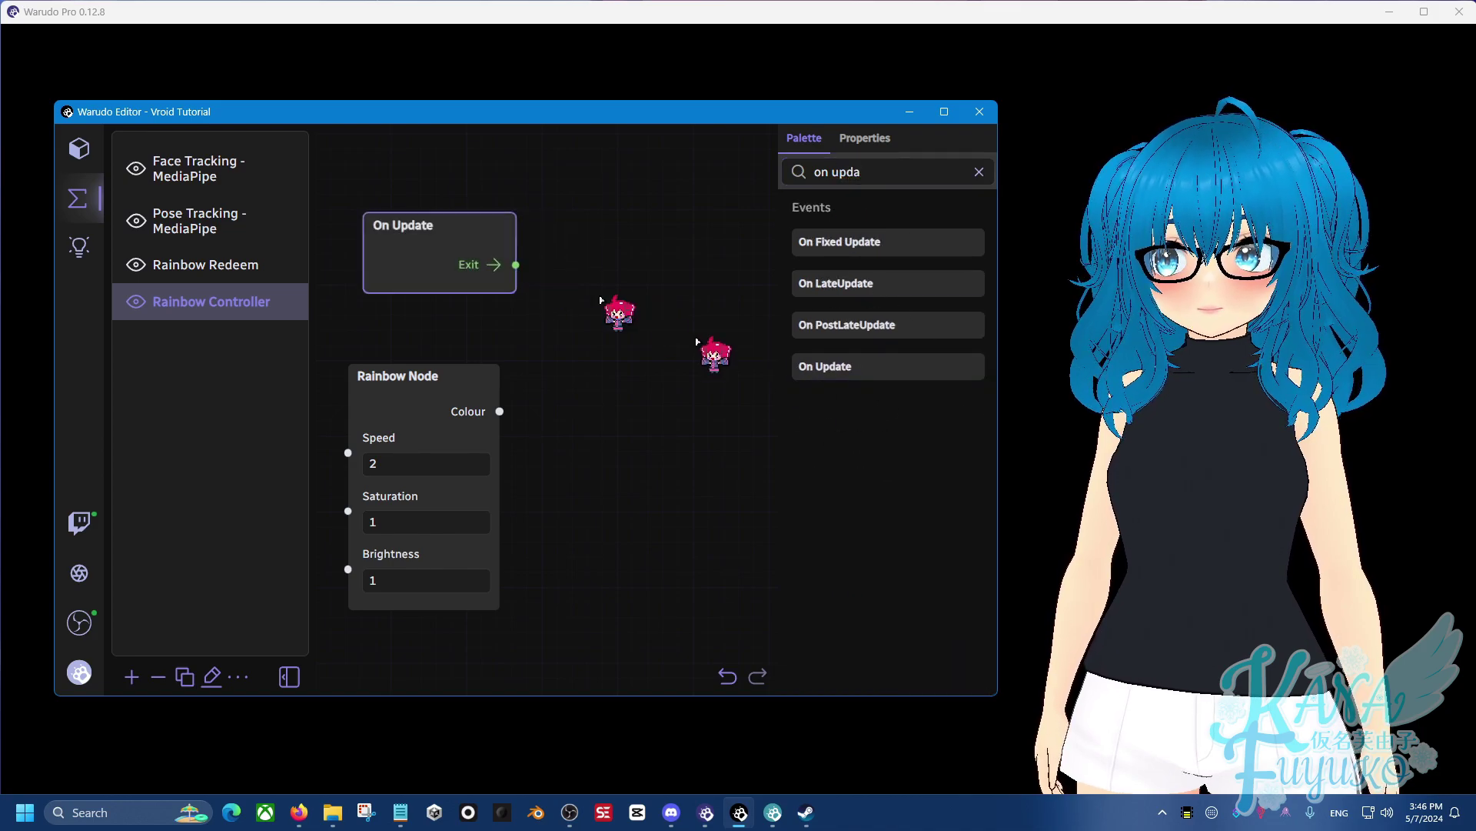
pyautogui.click(460, 231)
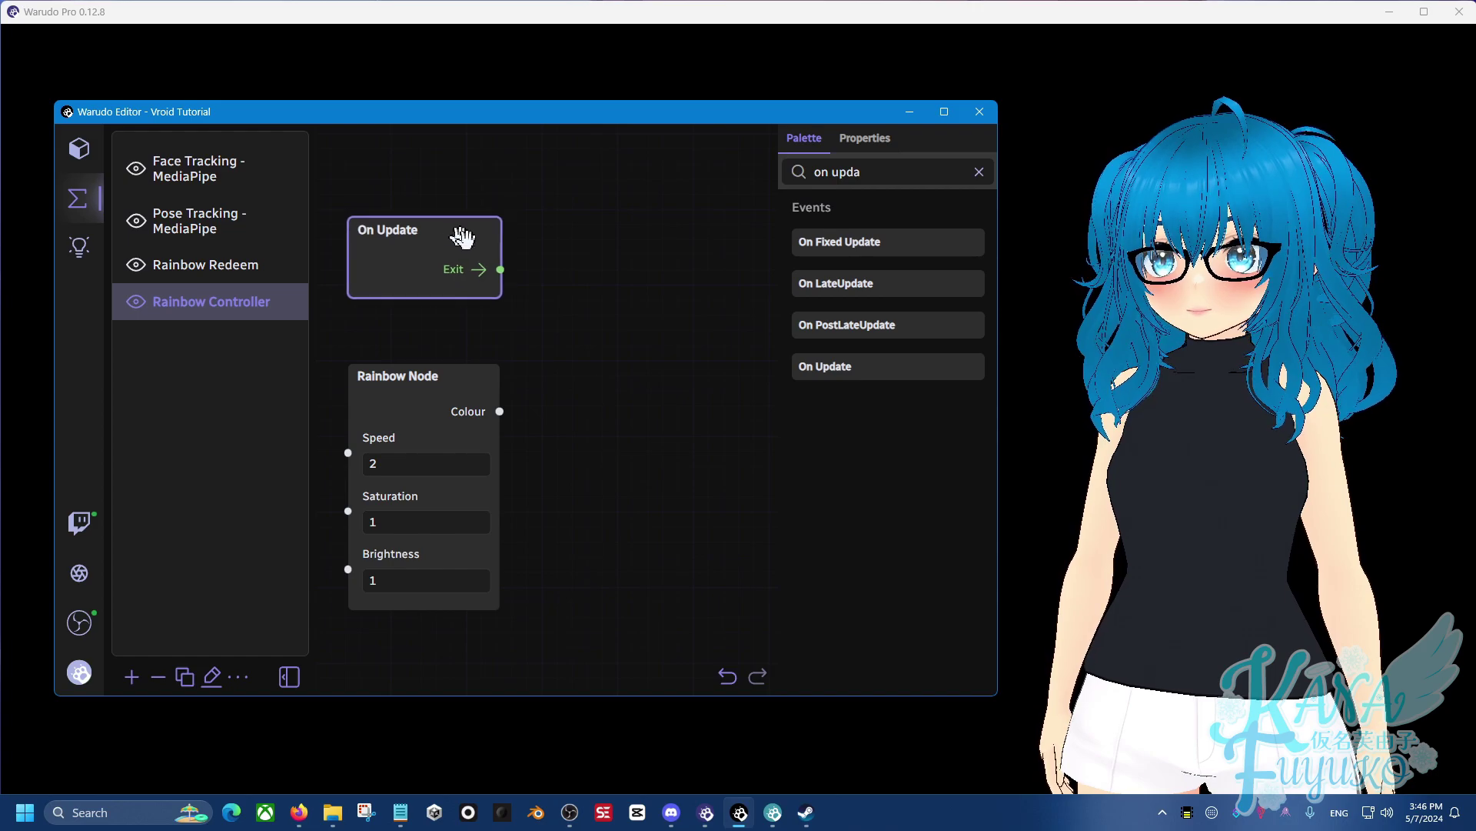
# - Add a Set Light Color node beside On Update
pyautogui.click(911, 171)
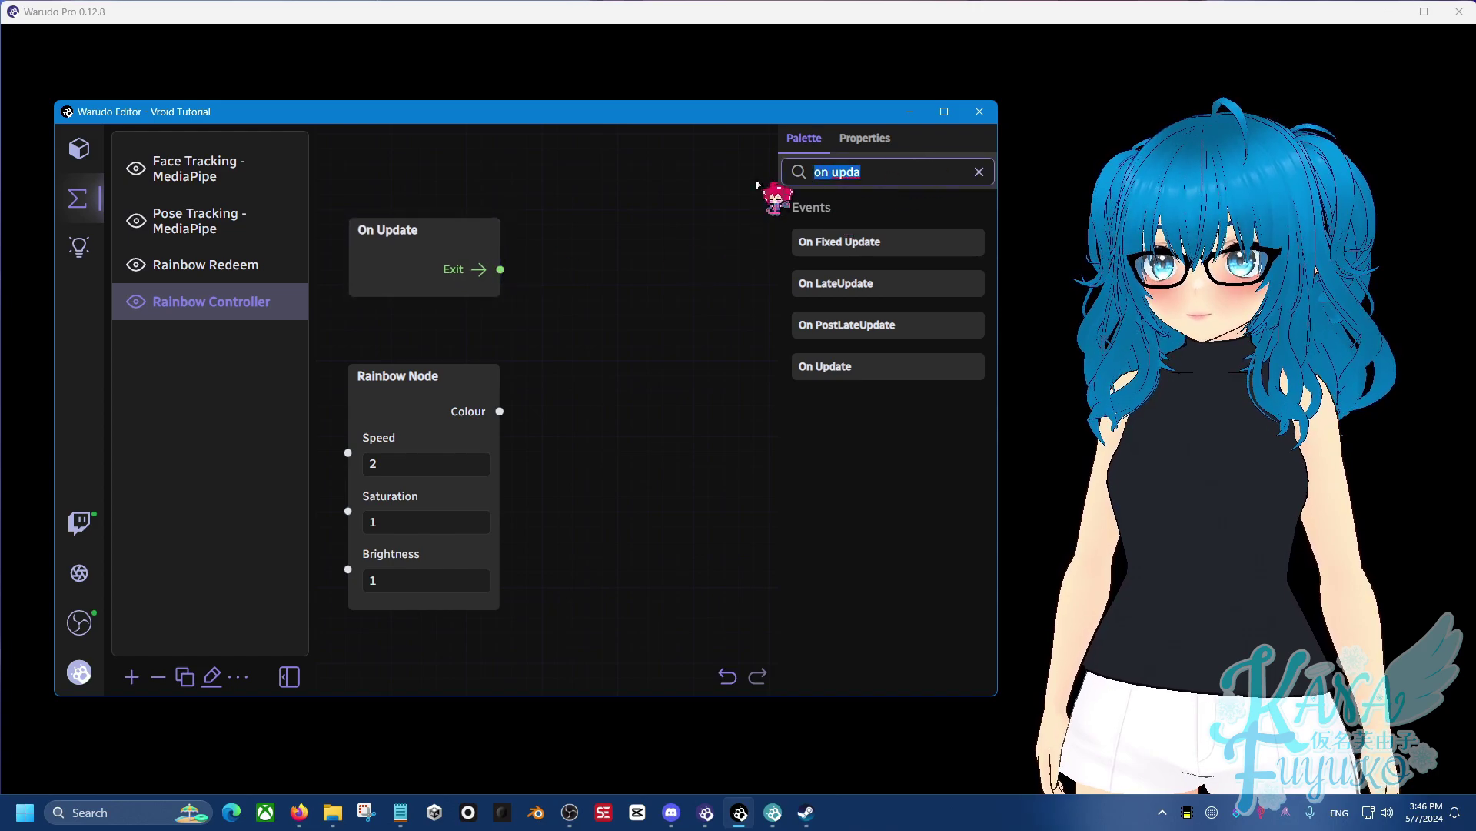
pyautogui.write('light col')
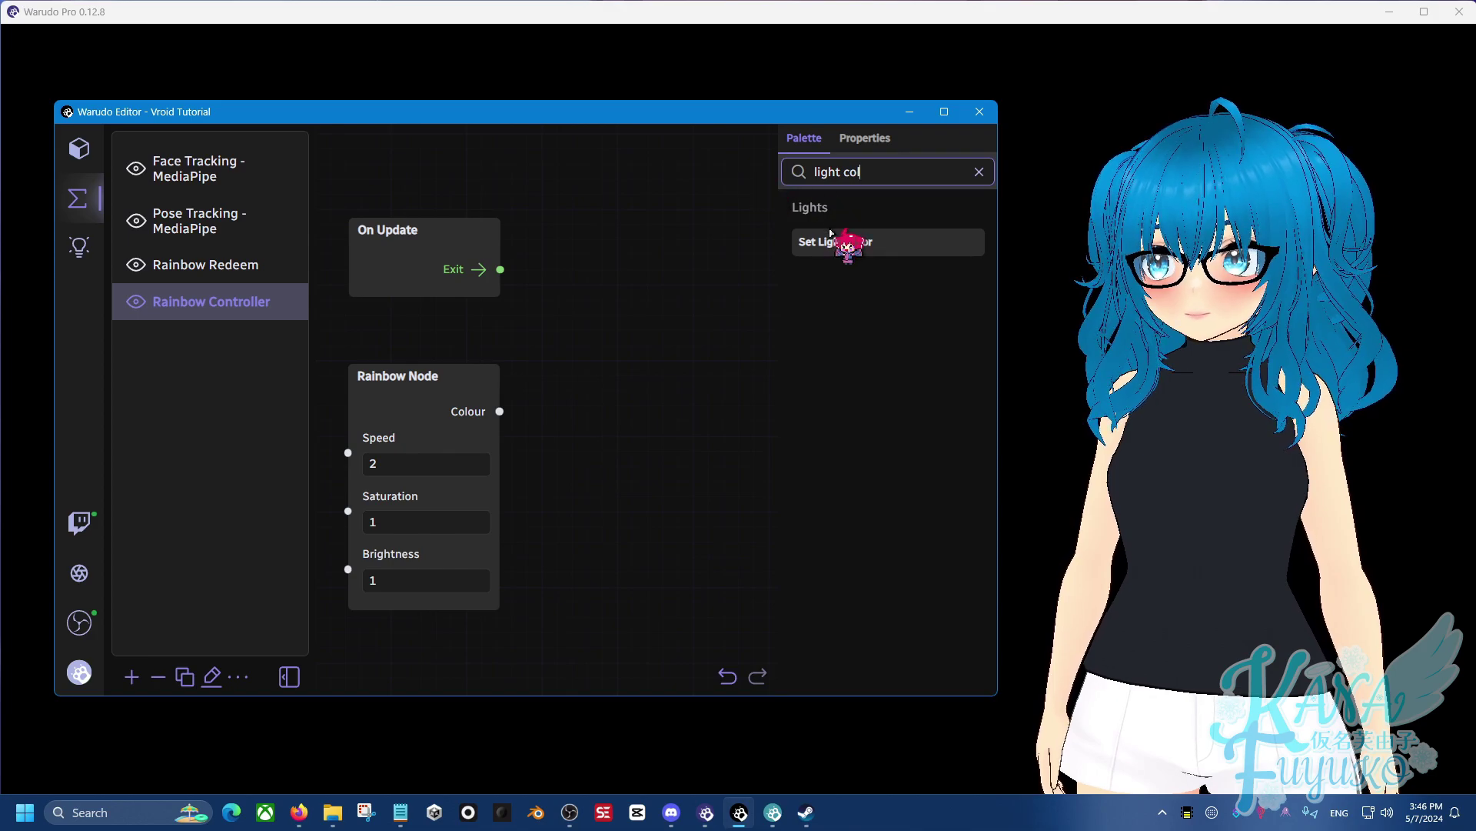
pyautogui.moveTo(830, 233); pyautogui.dragTo(644, 275)
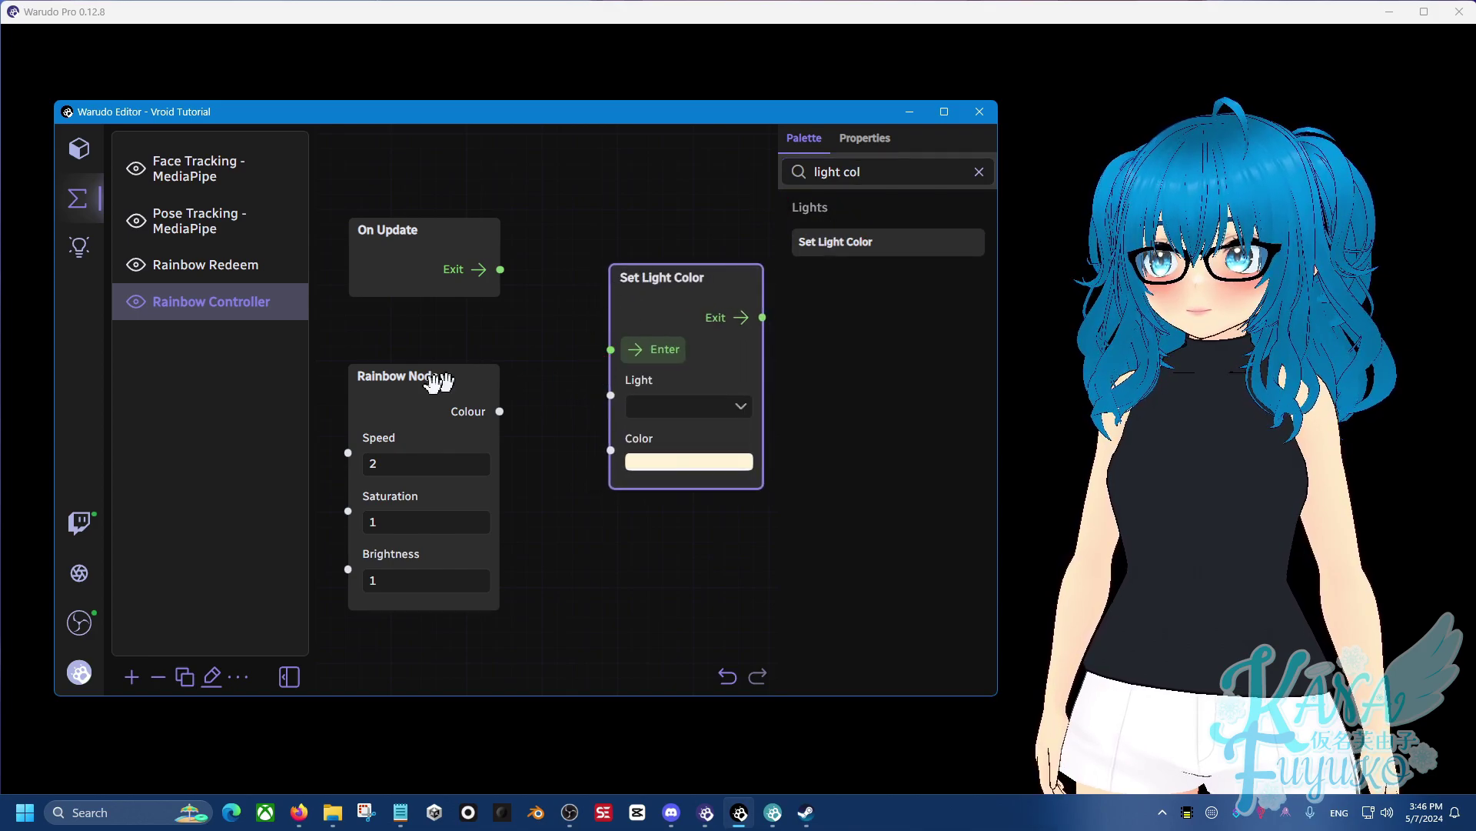
pyautogui.moveTo(424, 237); pyautogui.dragTo(419, 246)
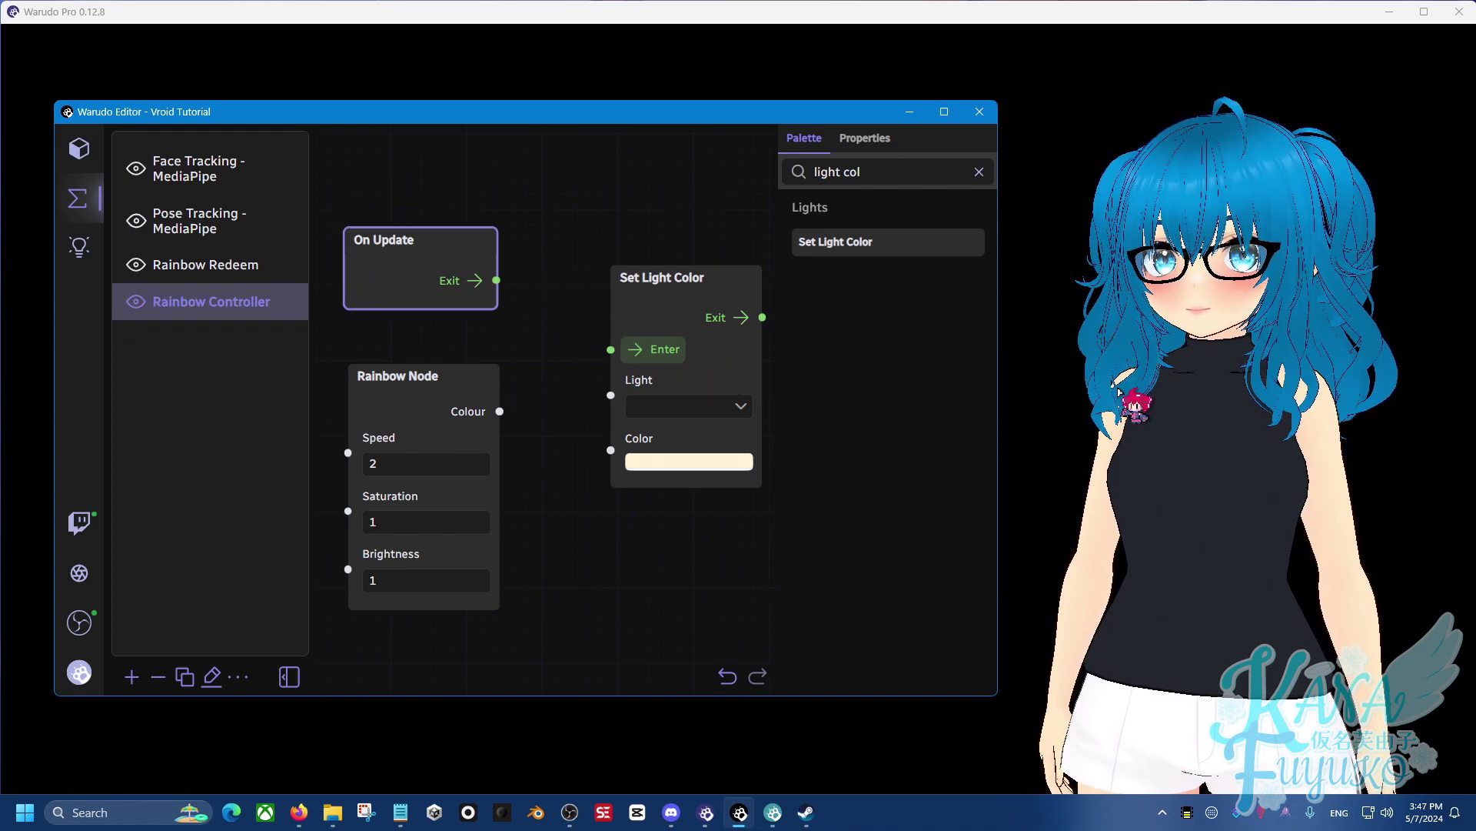
pyautogui.click(79, 147)
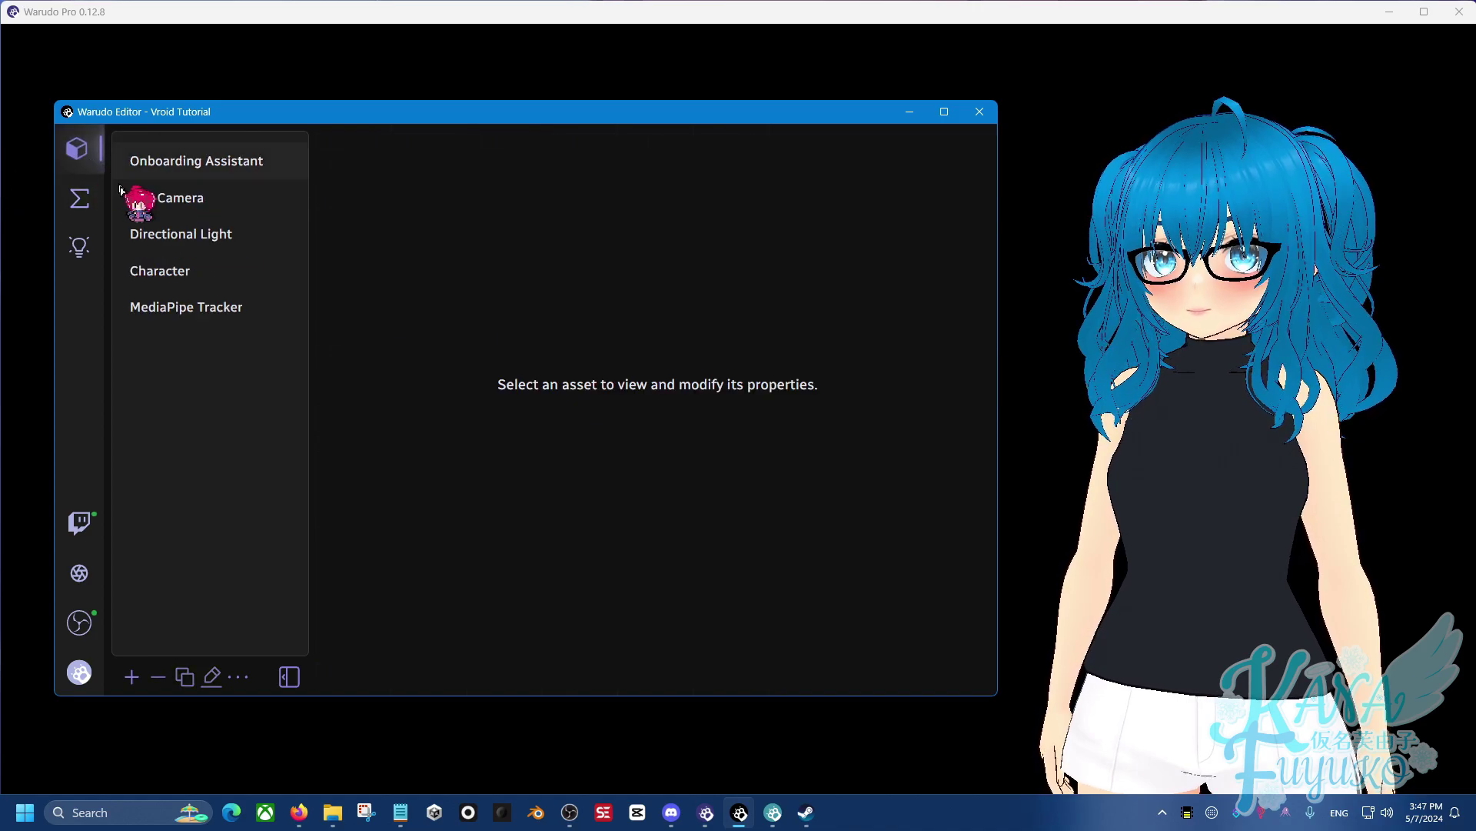
pyautogui.click(185, 237)
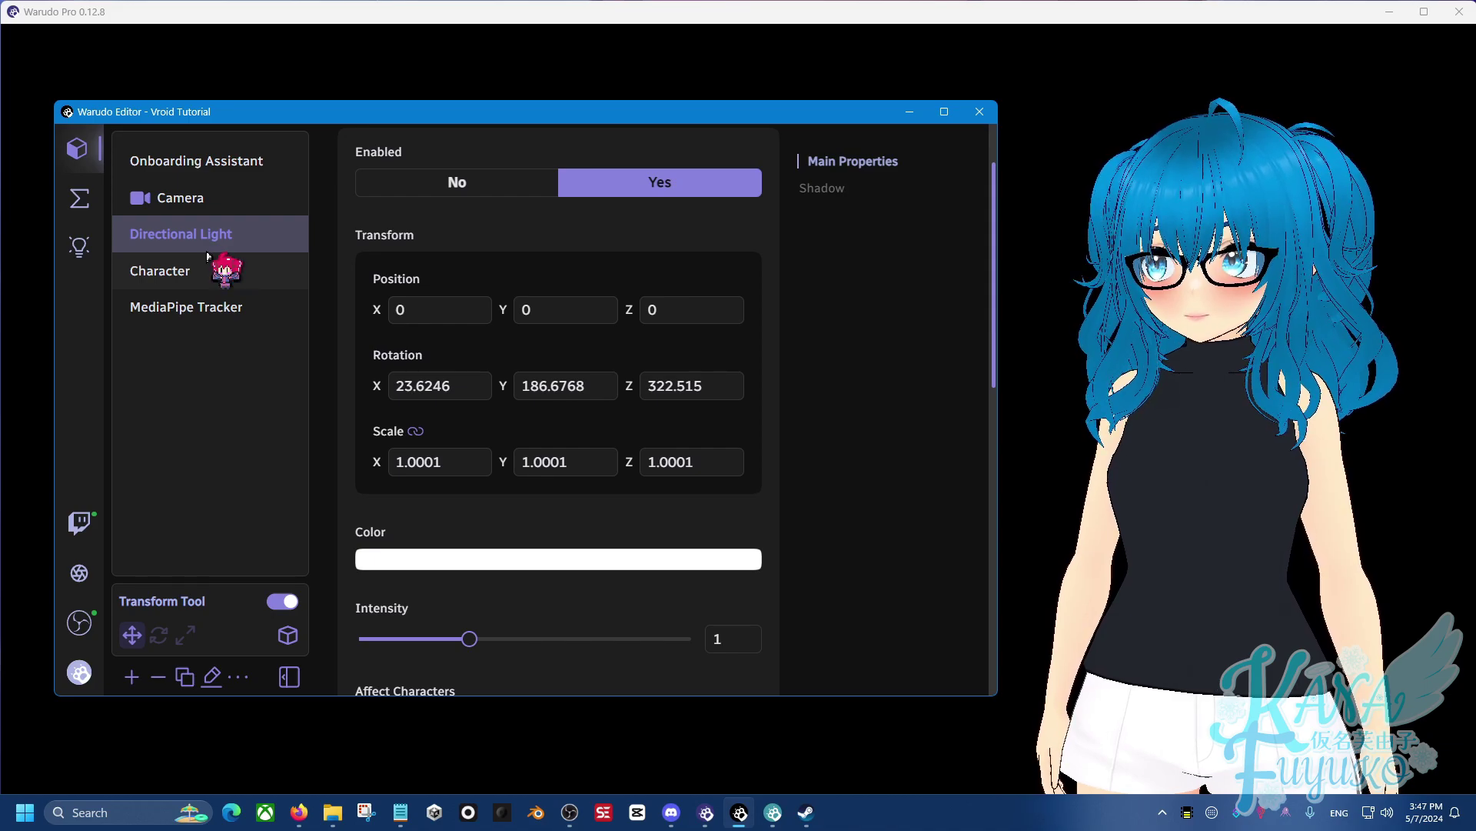
pyautogui.click(131, 677)
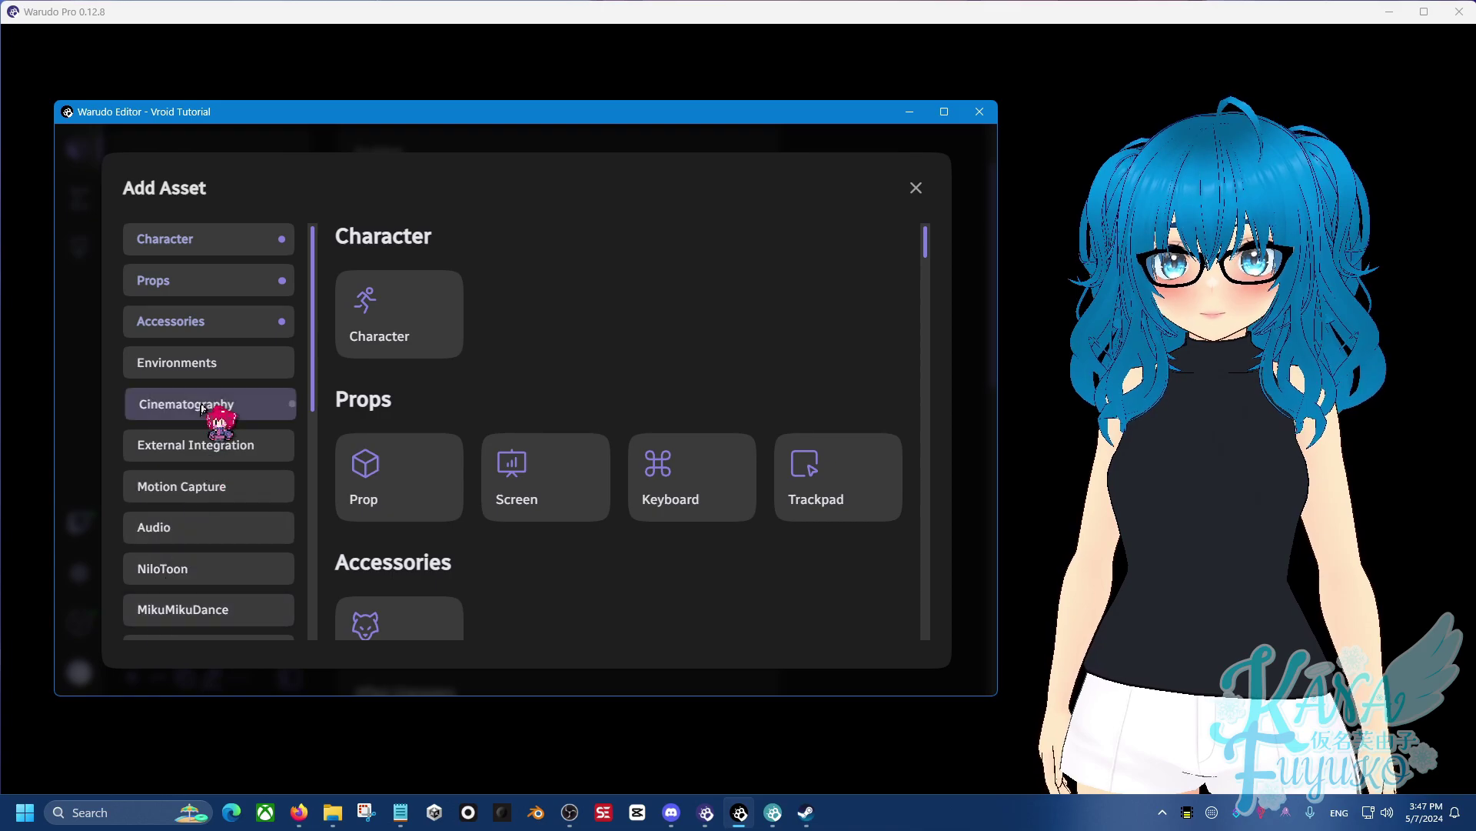
pyautogui.scroll(-4, 476, 394)
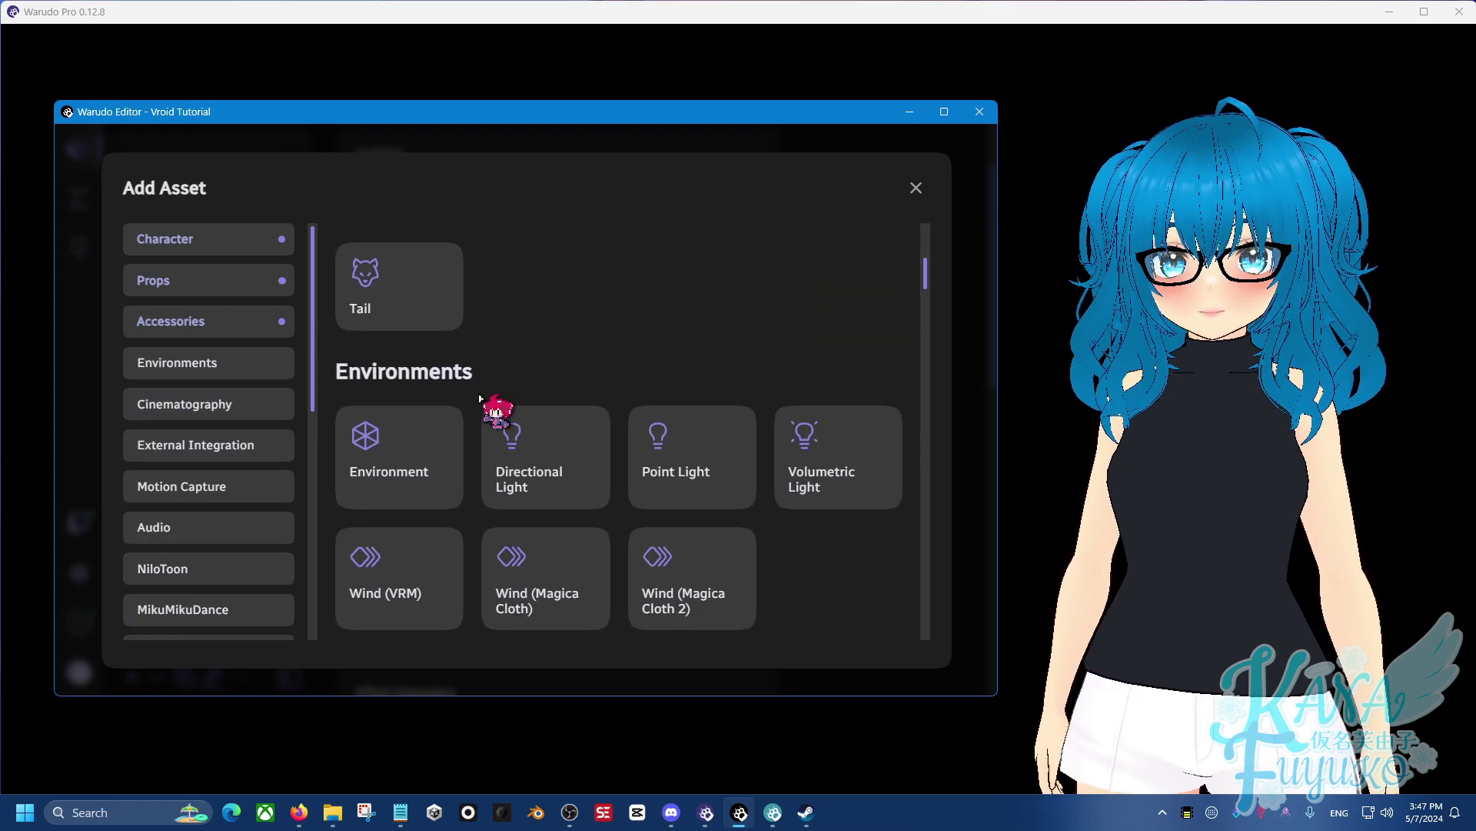
pyautogui.scroll(-1, 461, 384)
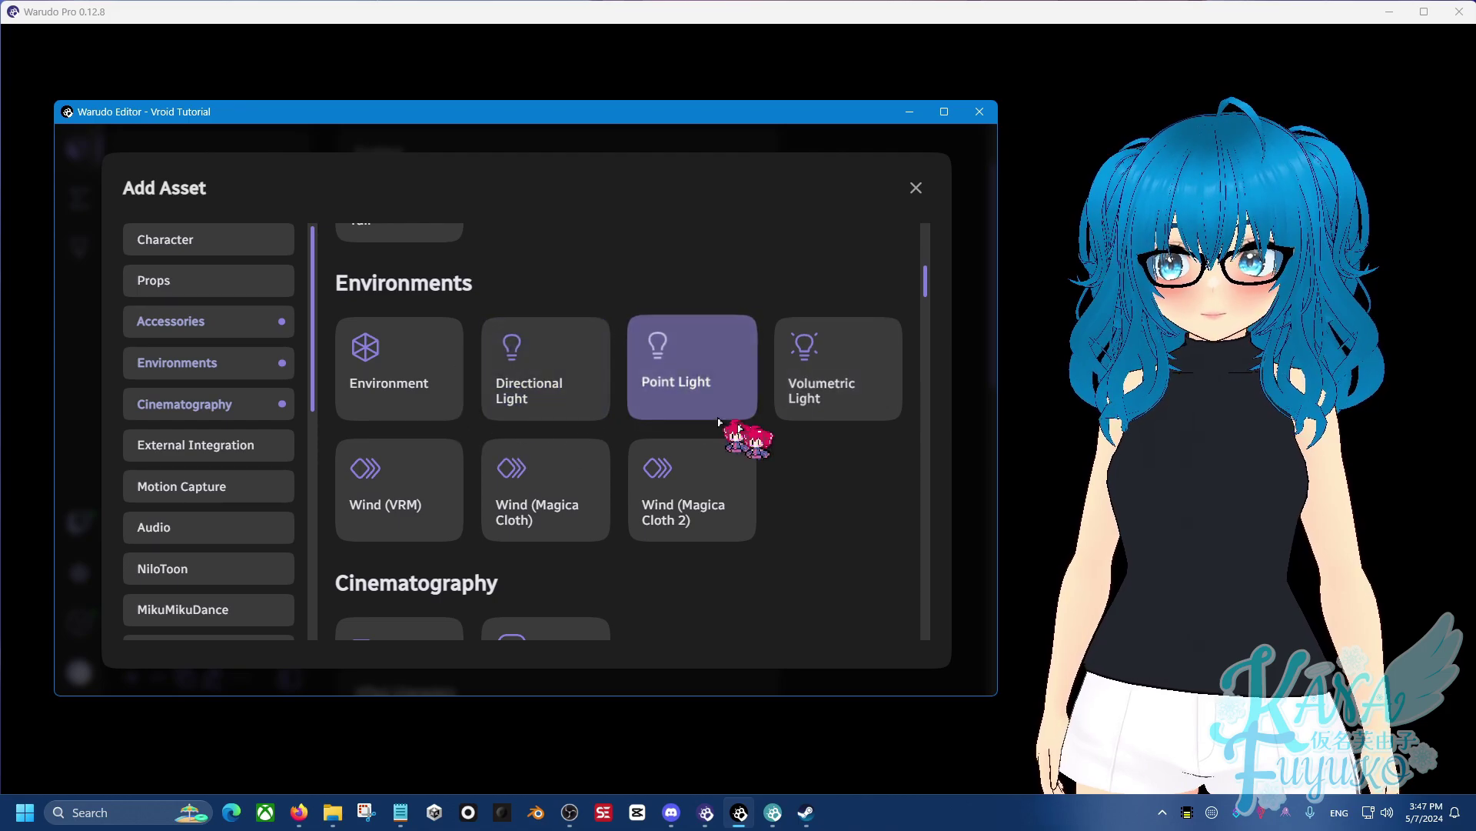
pyautogui.click(530, 388)
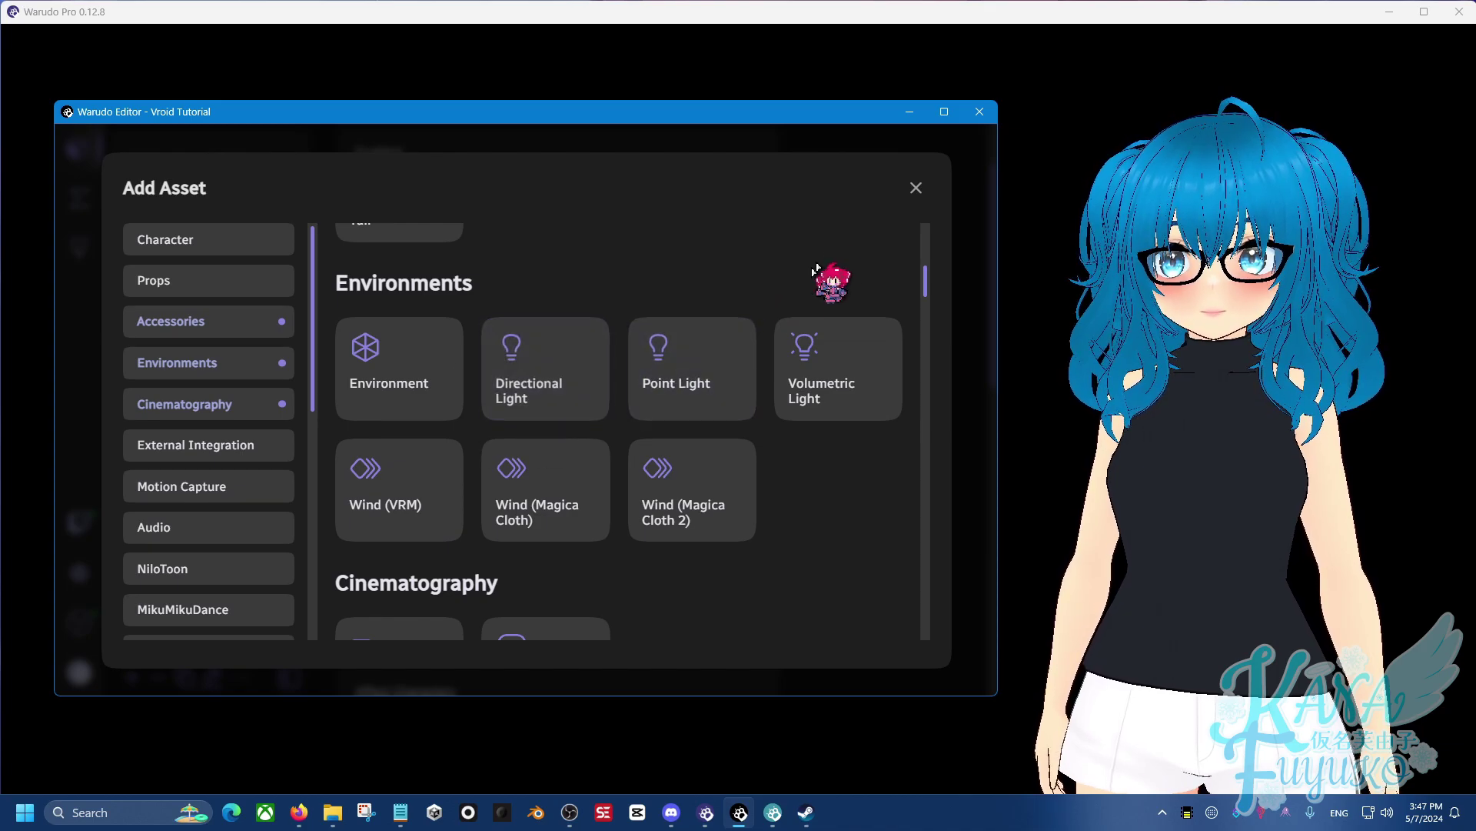
pyautogui.click(916, 188)
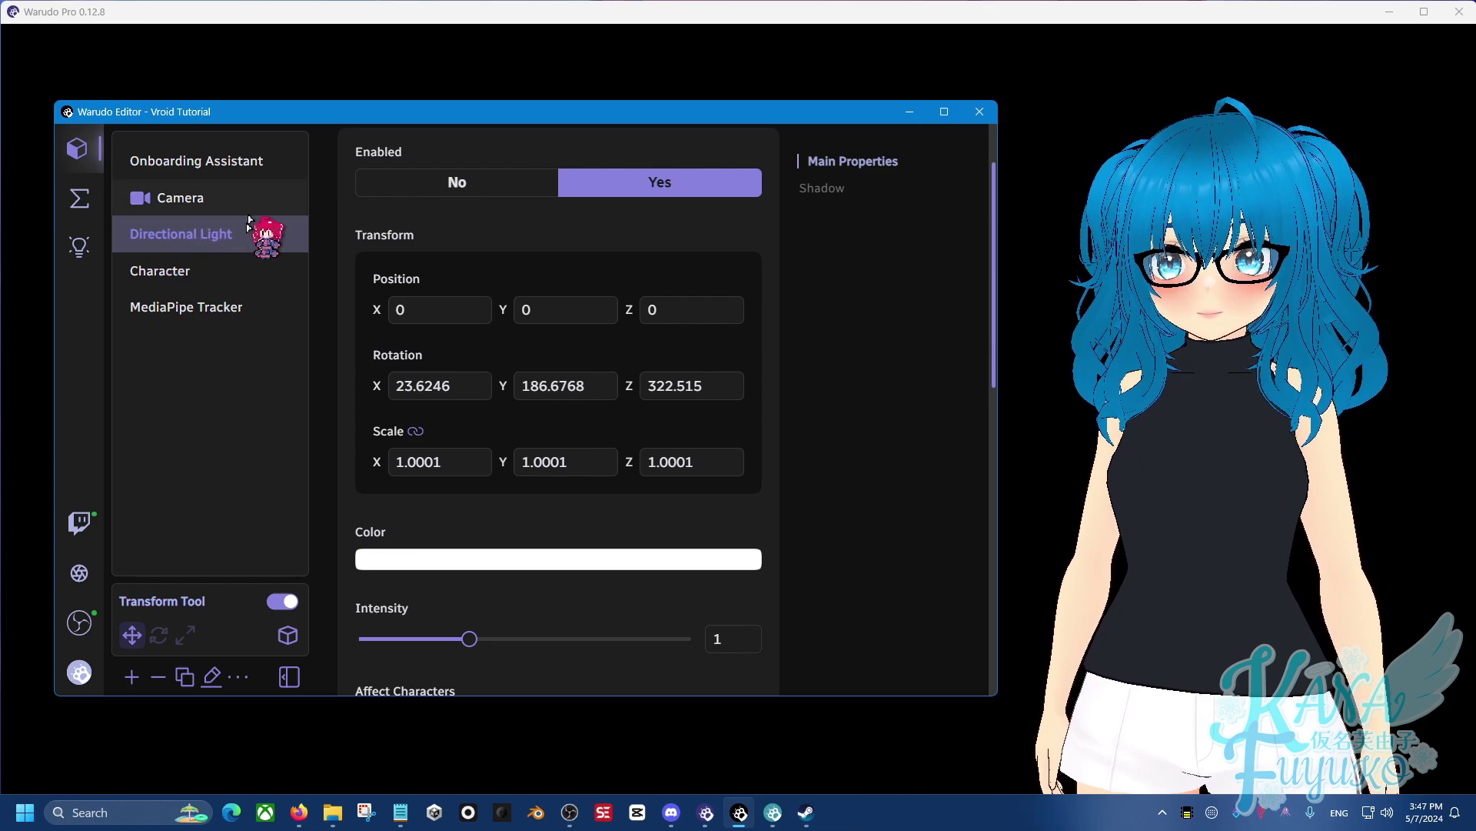
pyautogui.click(79, 198)
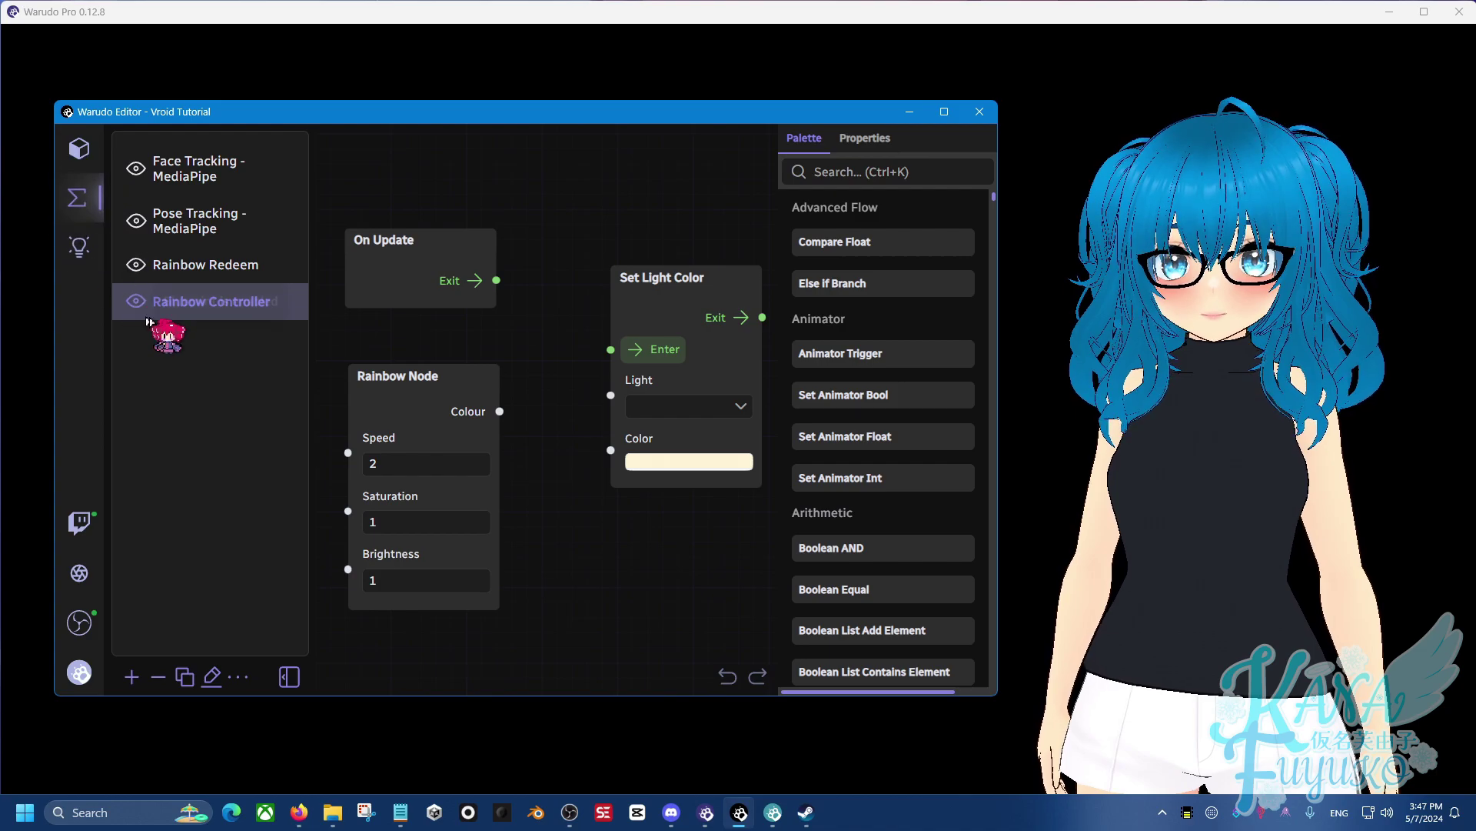
pyautogui.click(410, 239)
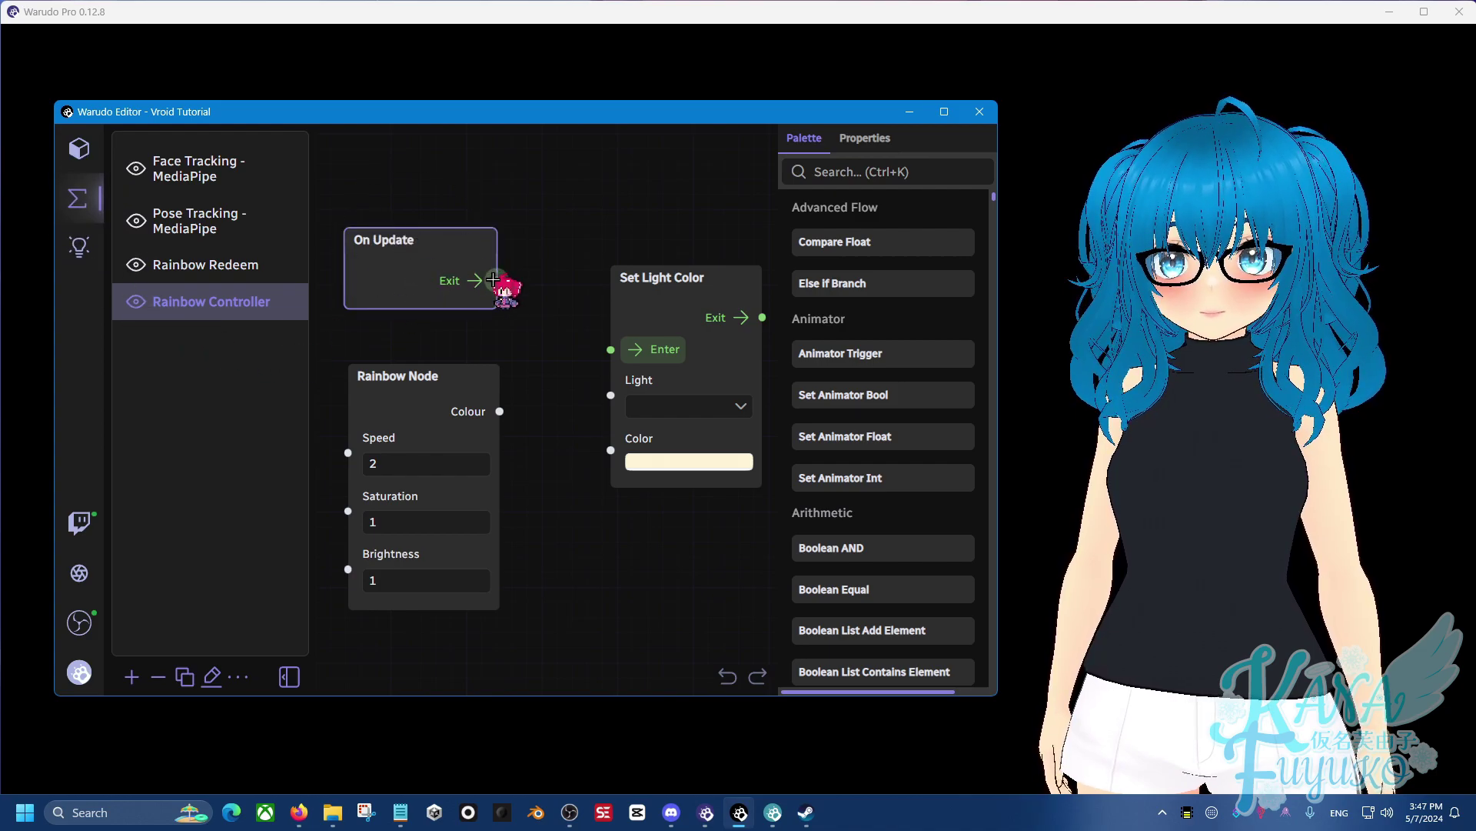
# - Wire On Update to Set Light Color, target Directional Light, and feed it the Rainbow Node's Colour
pyautogui.moveTo(493, 280); pyautogui.dragTo(608, 347)
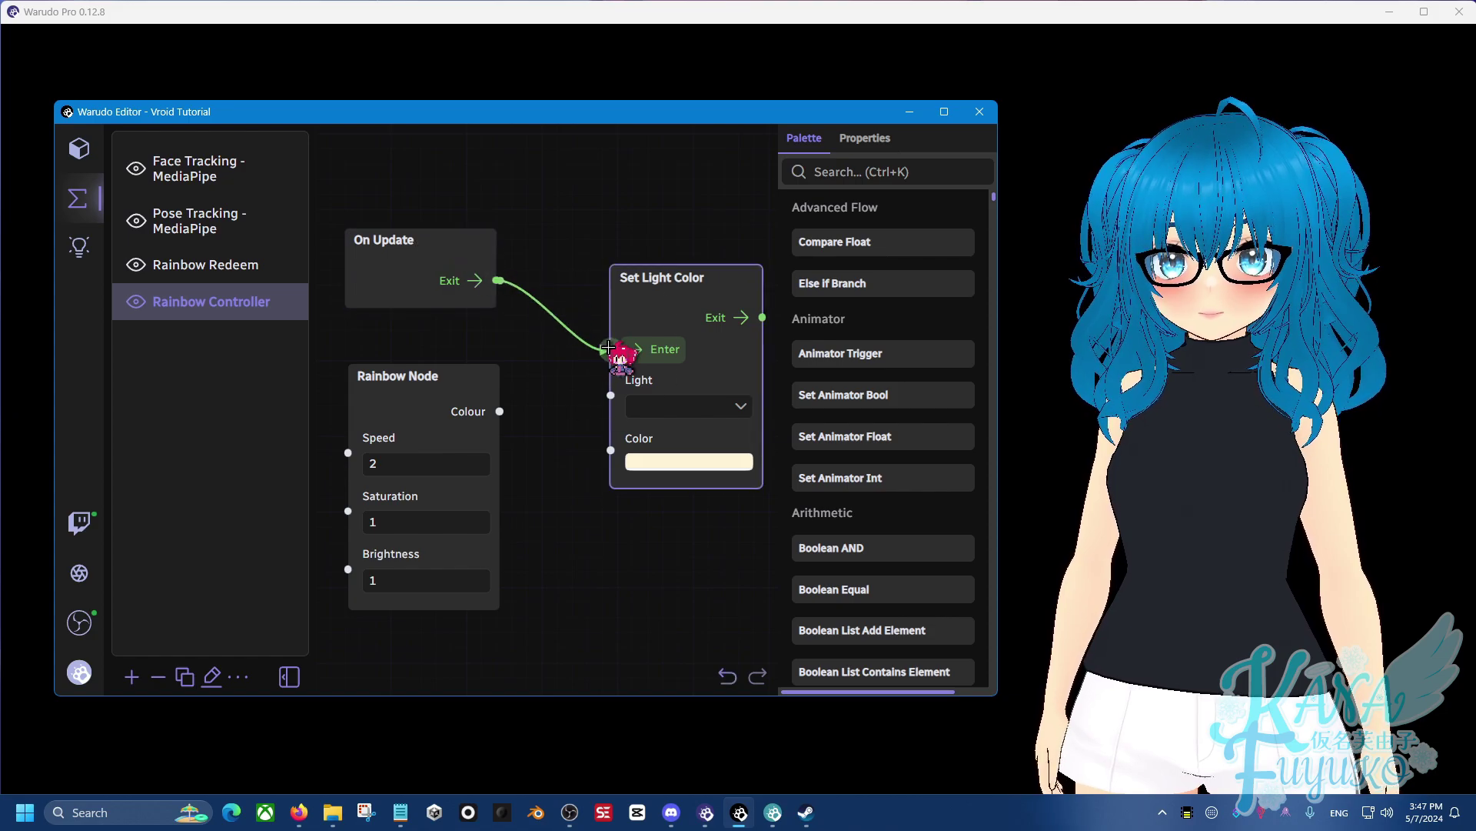
pyautogui.click(648, 409)
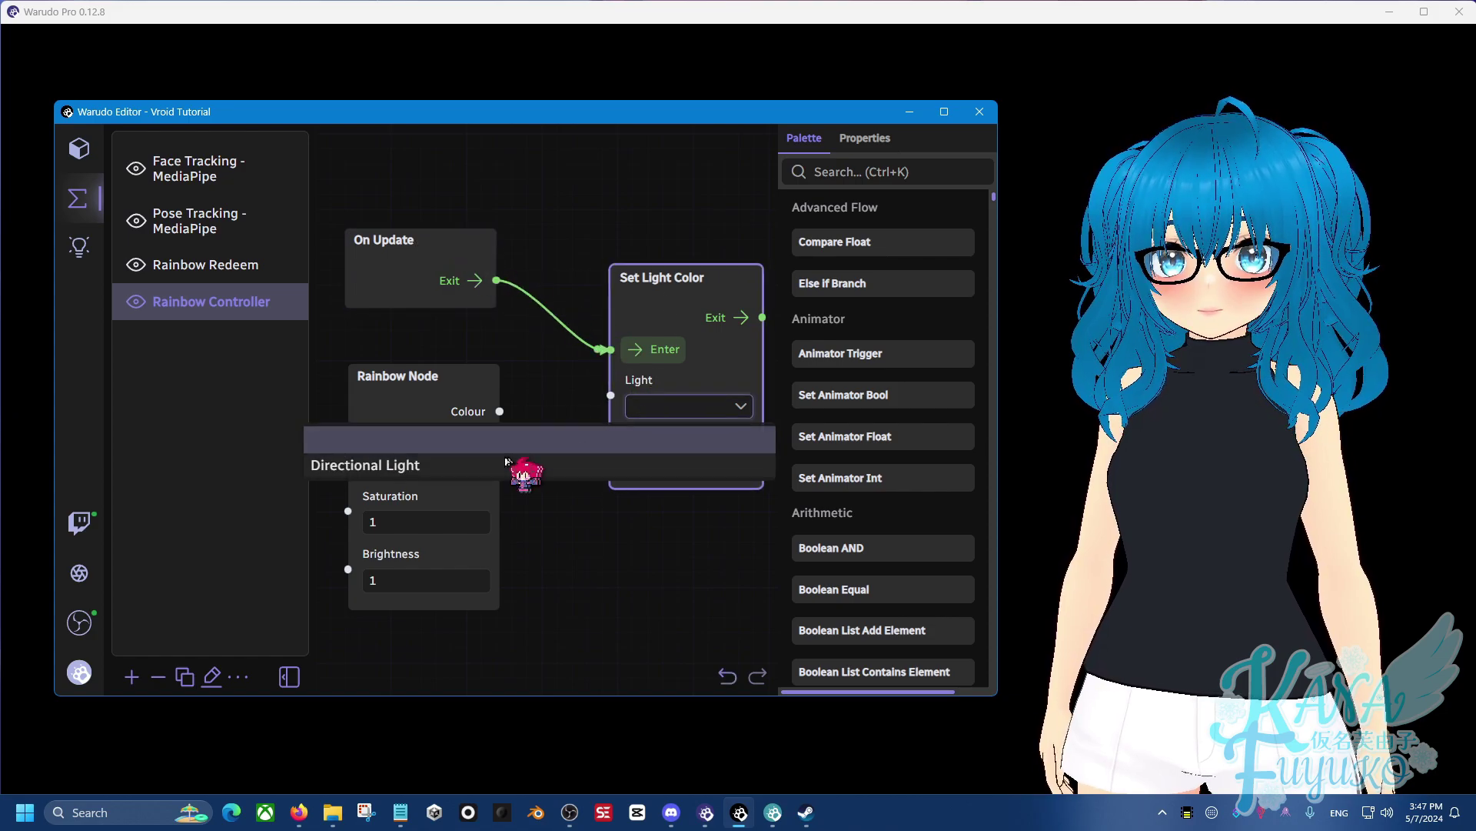
pyautogui.click(474, 466)
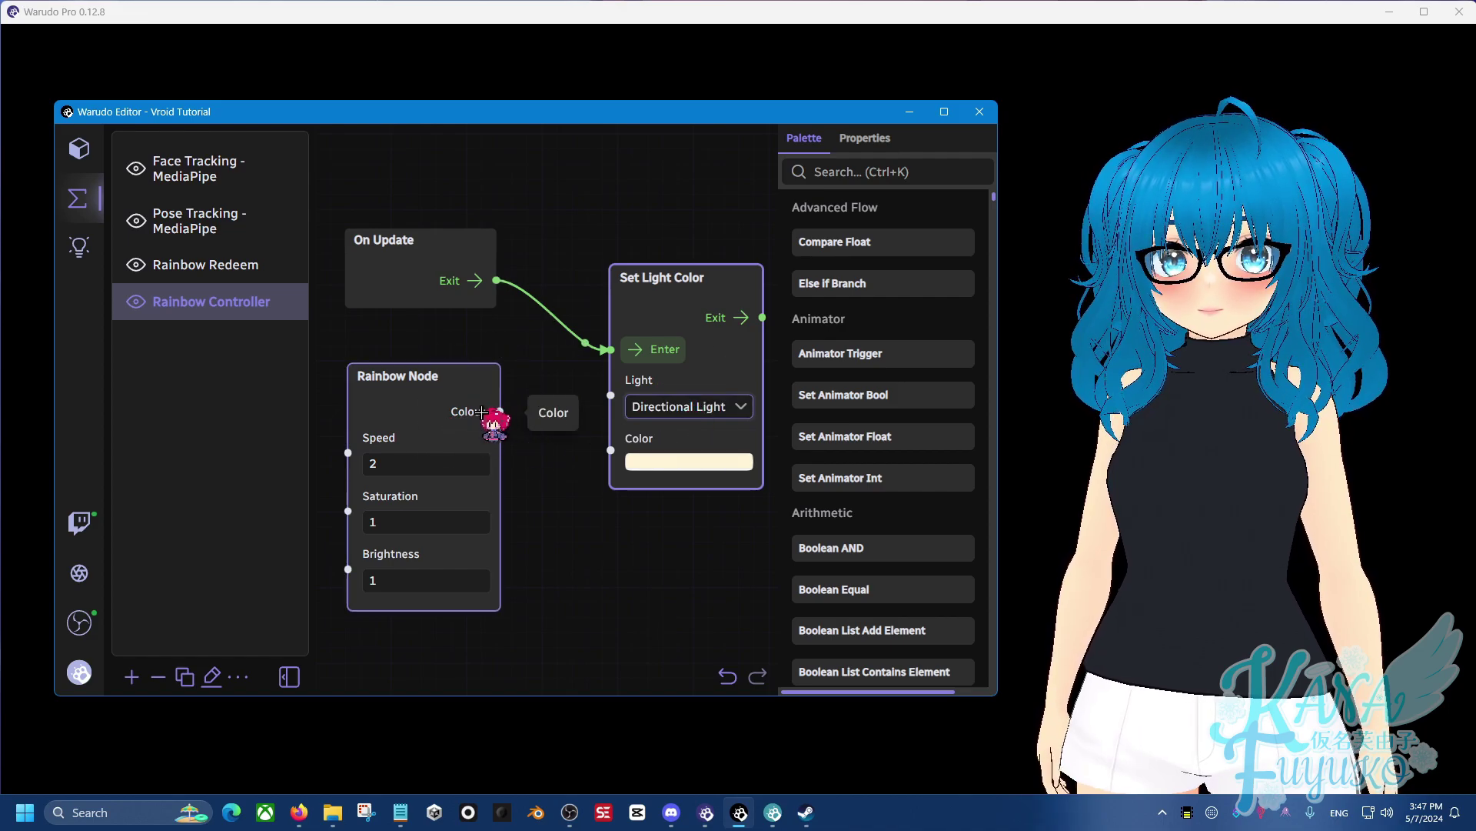
pyautogui.moveTo(481, 412); pyautogui.dragTo(612, 451)
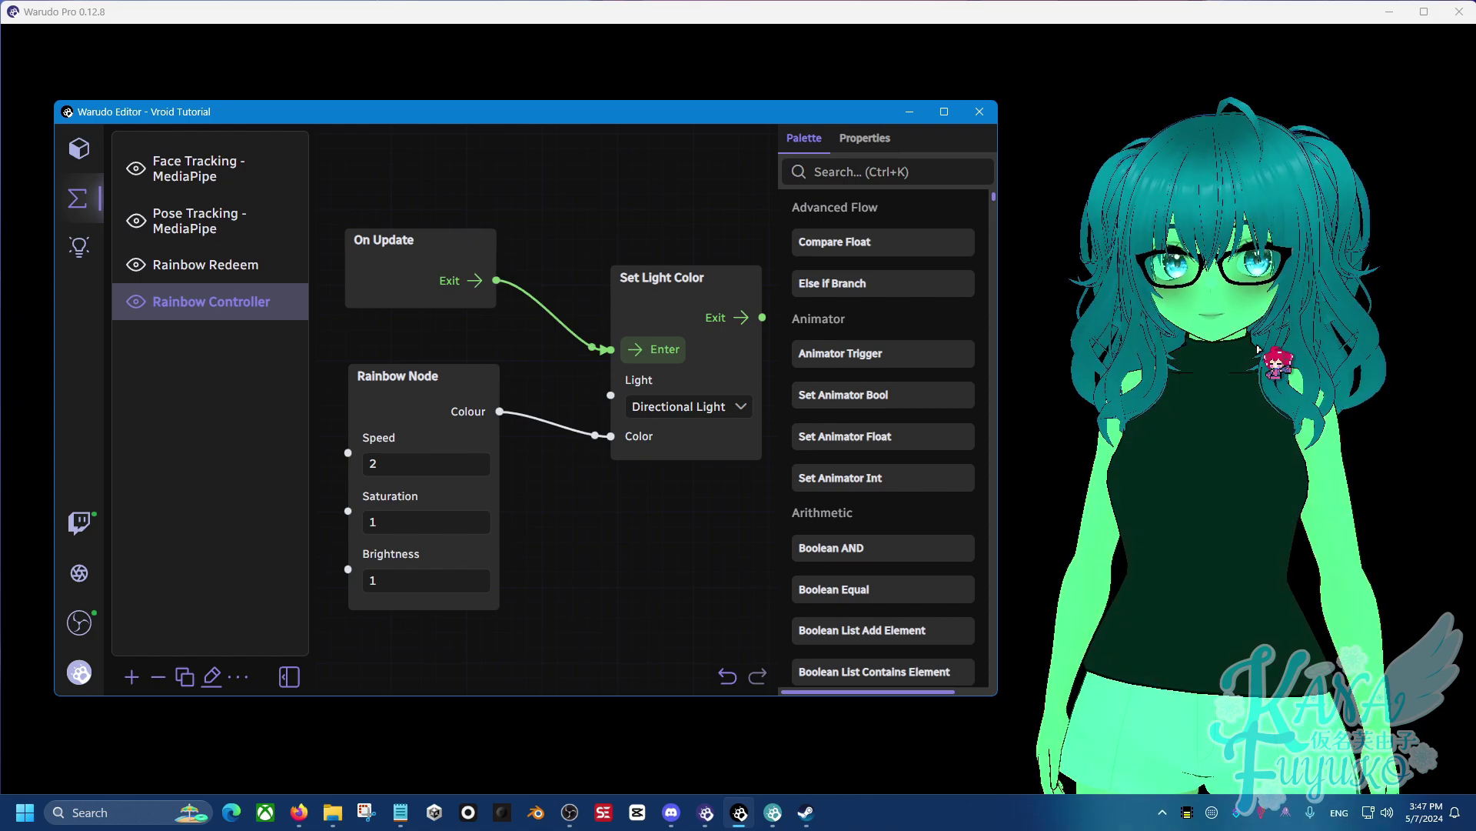
pyautogui.click(423, 522)
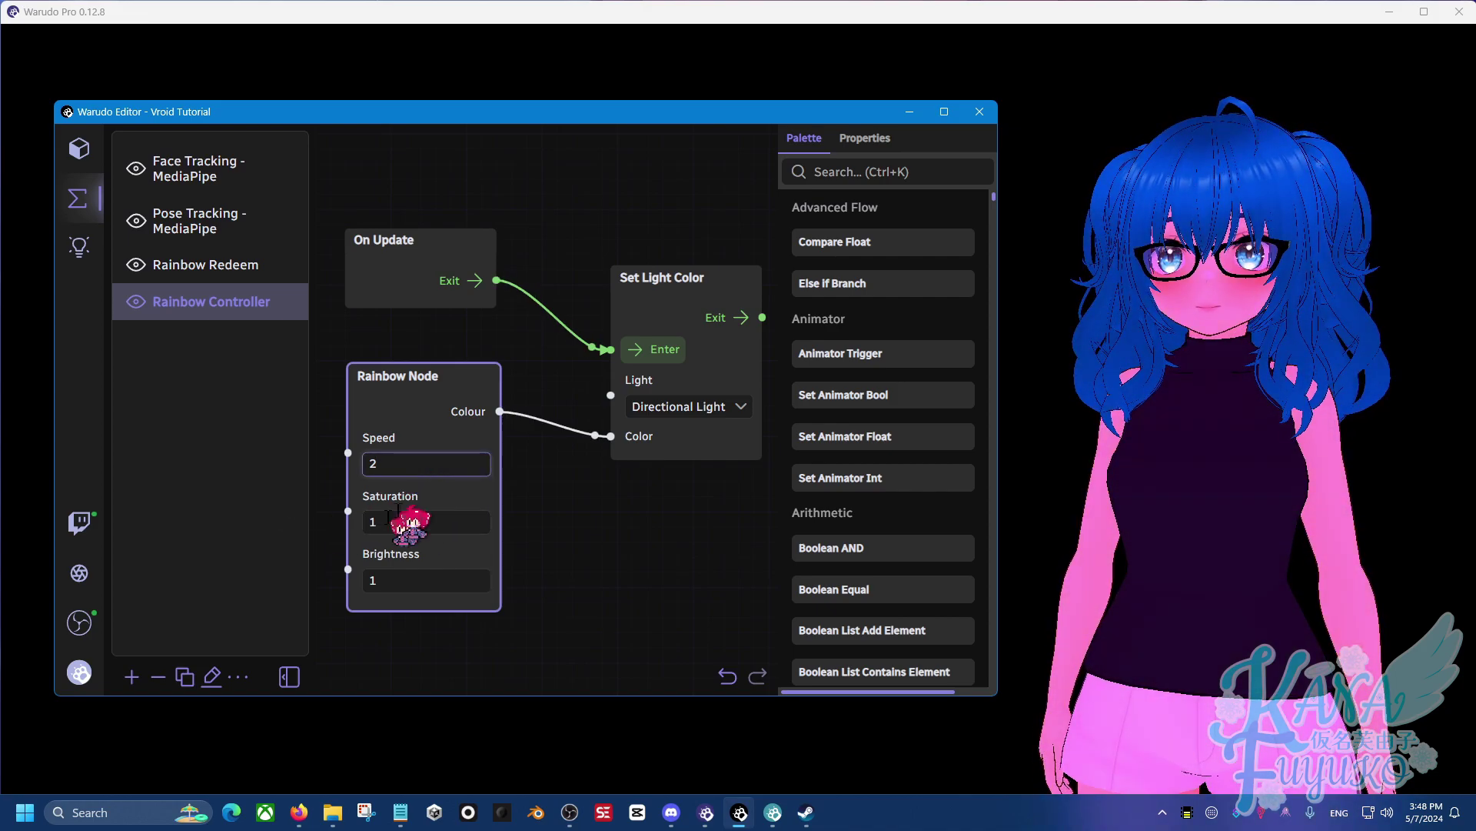
pyautogui.click(643, 567)
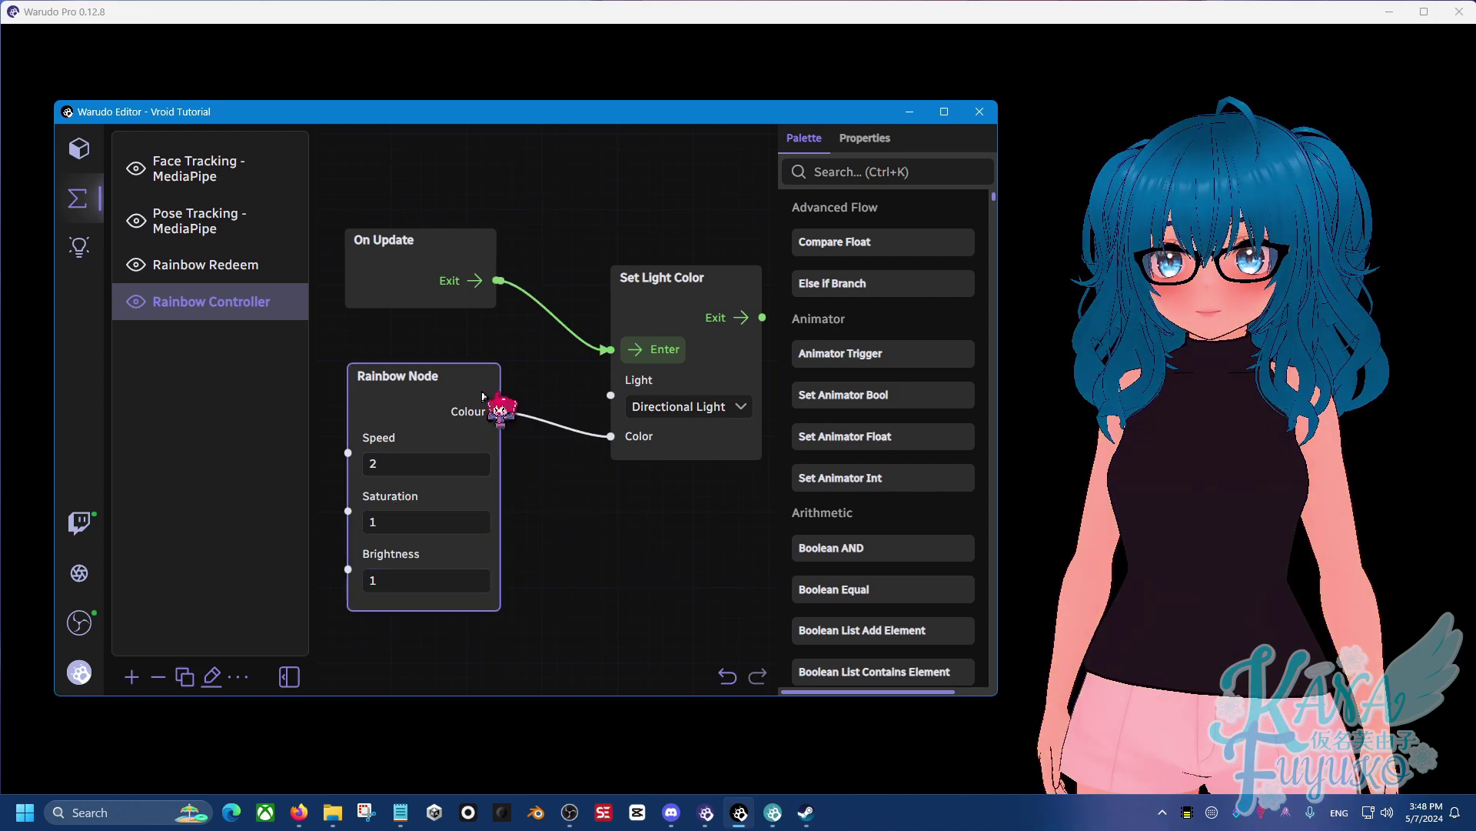
pyautogui.click(477, 372)
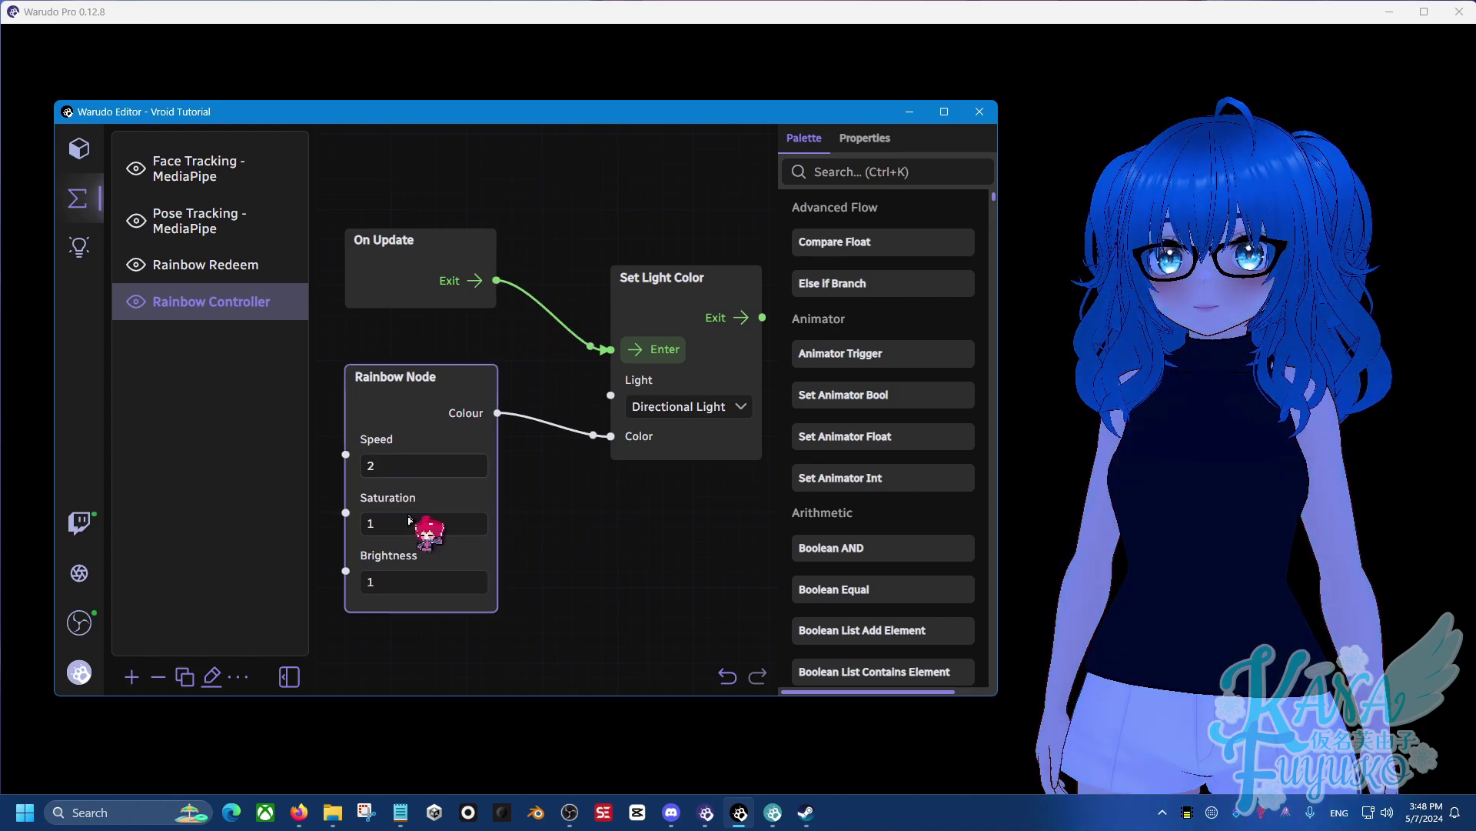
pyautogui.click(550, 448)
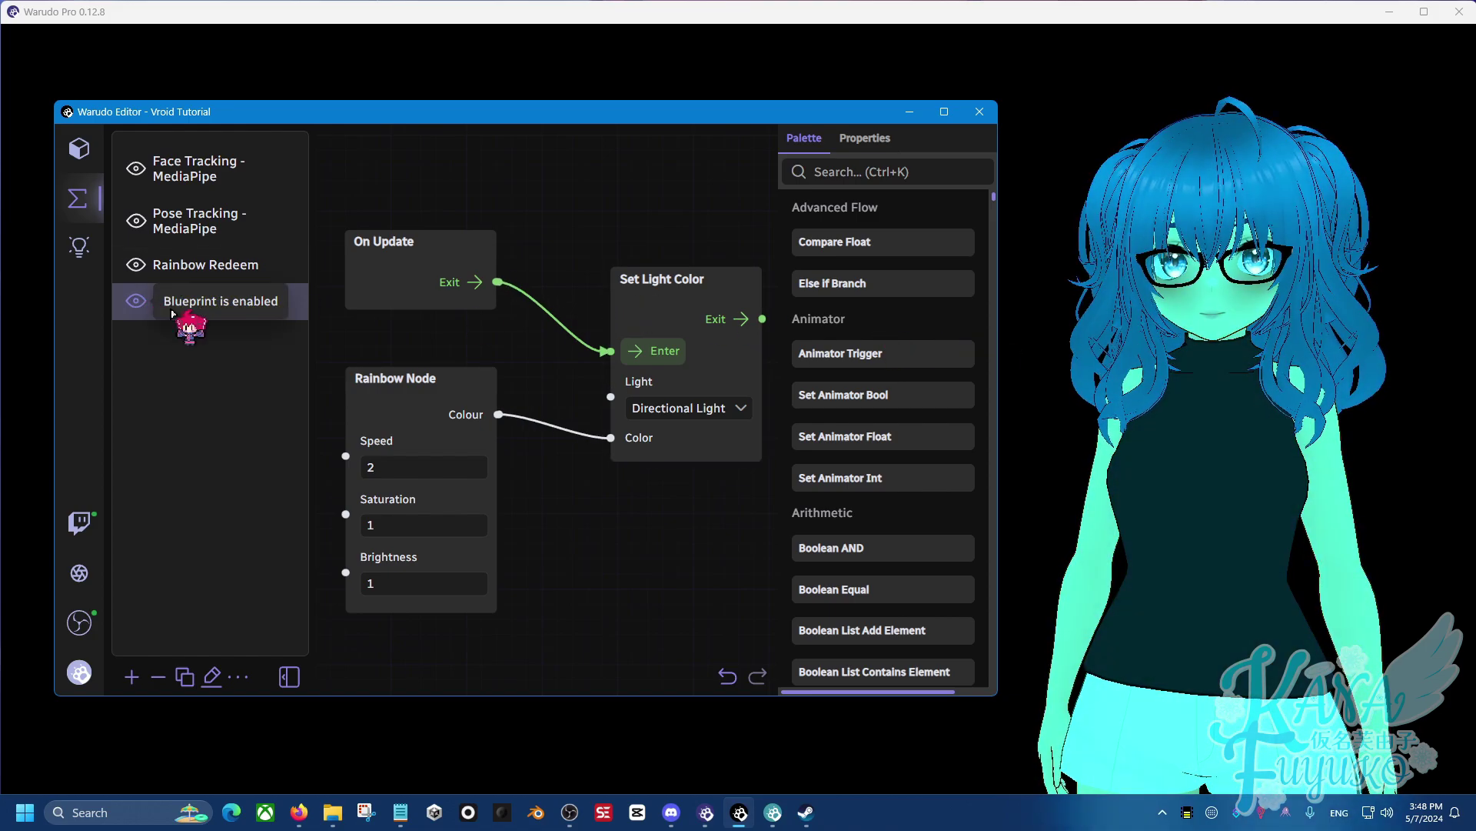
# - Disable the Rainbow Controller blueprint and open the empty Rainbow Redeem graph
pyautogui.click(136, 300)
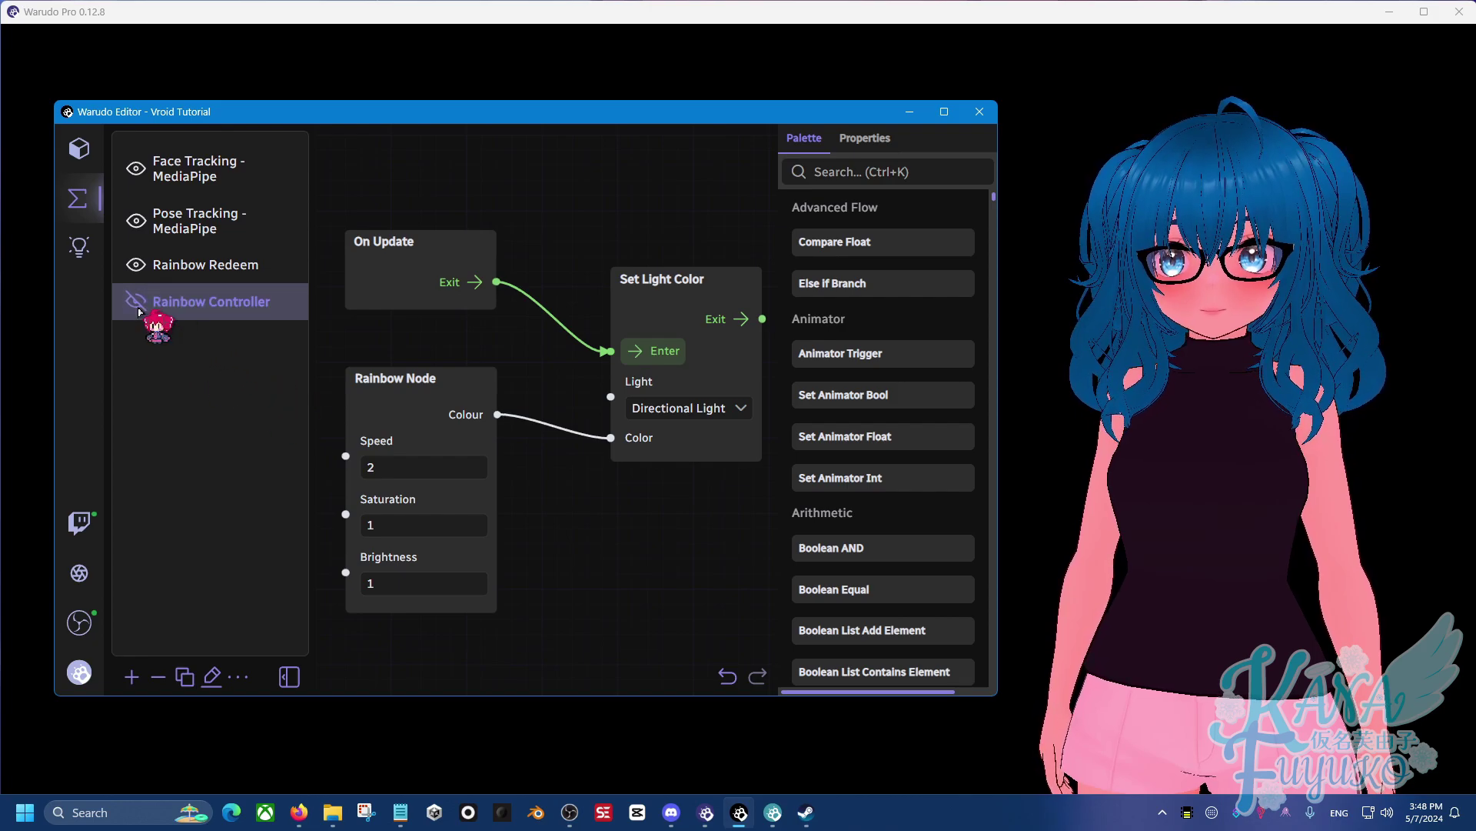
pyautogui.click(186, 272)
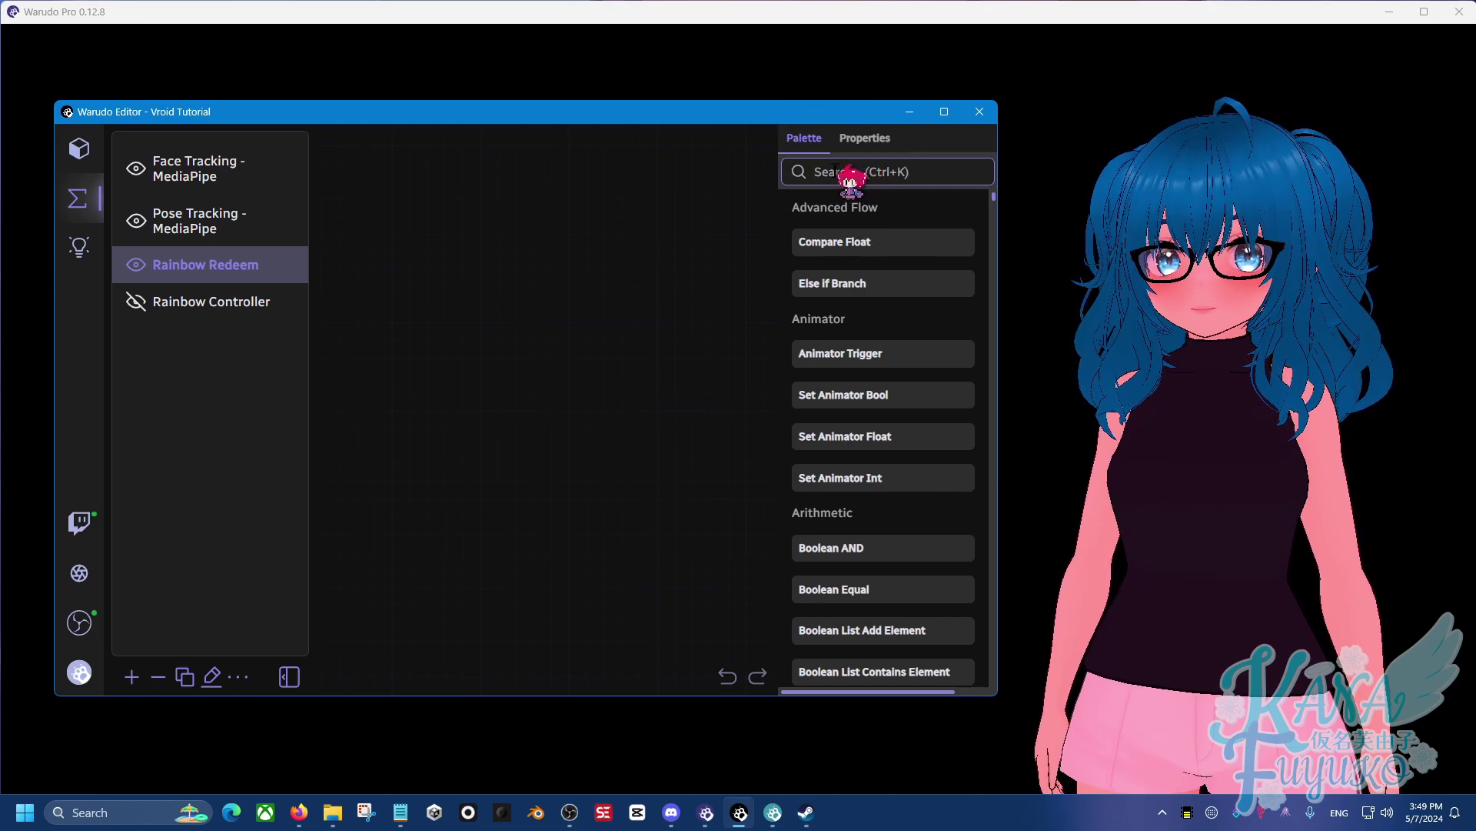
# - Place an On Twitch Channel Points Redeemed node on the Rainbow Redeem canvas
pyautogui.write('Twitch')
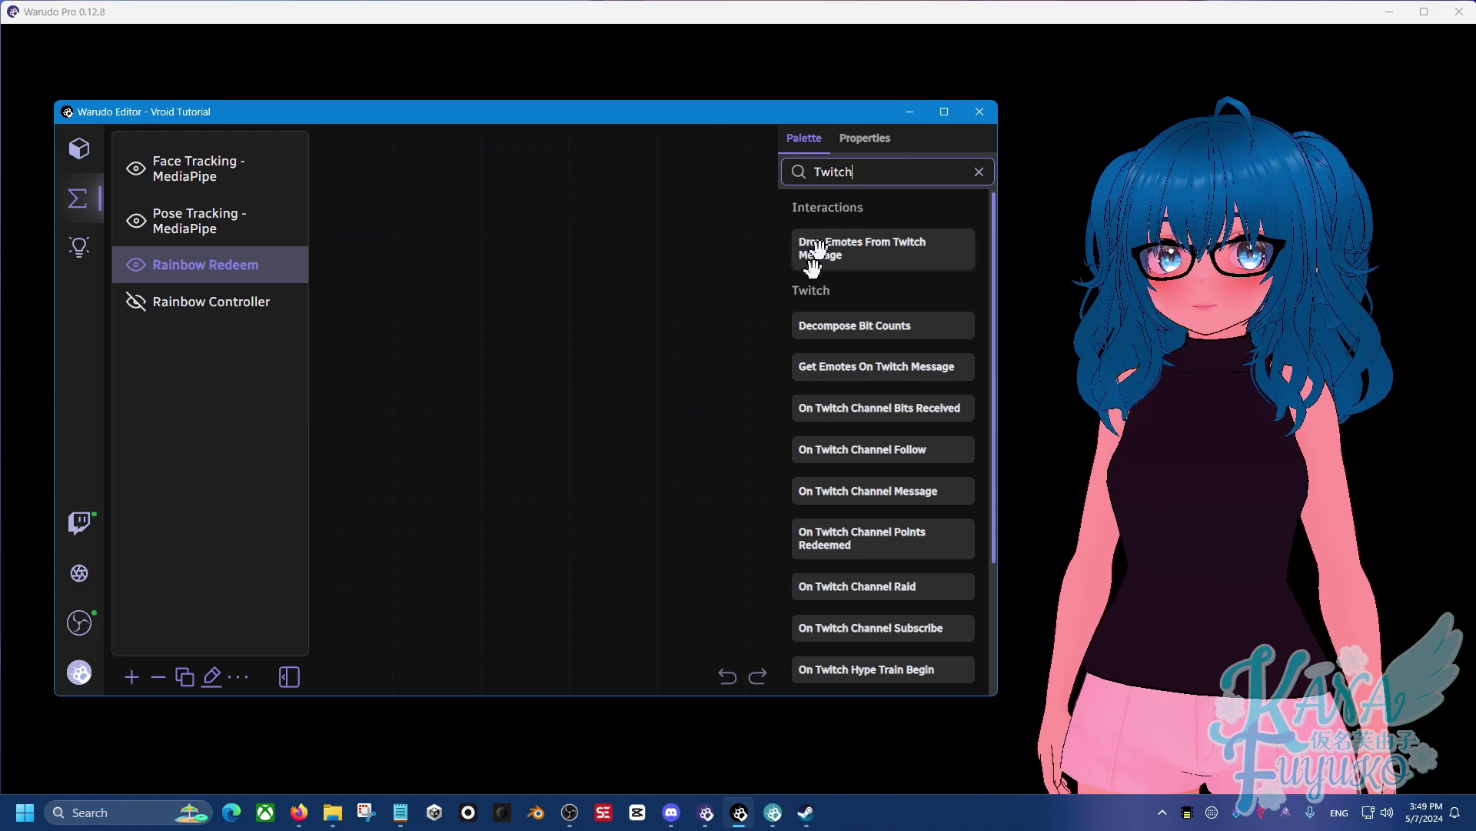
pyautogui.click(862, 546)
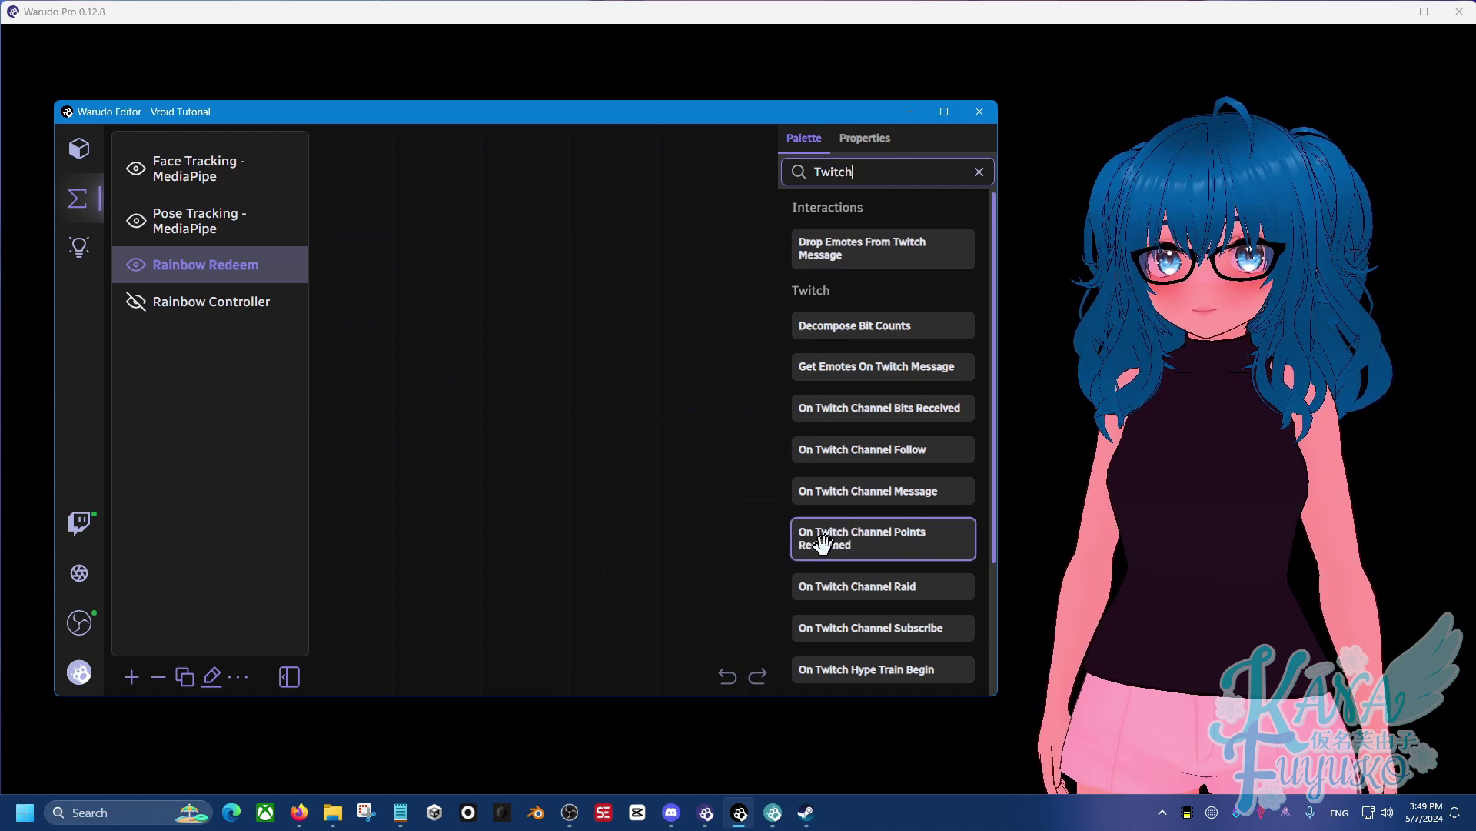
pyautogui.moveTo(890, 546); pyautogui.dragTo(391, 209)
pyautogui.moveTo(600, 316); pyautogui.dragTo(567, 321)
pyautogui.scroll(-1, 567, 321)
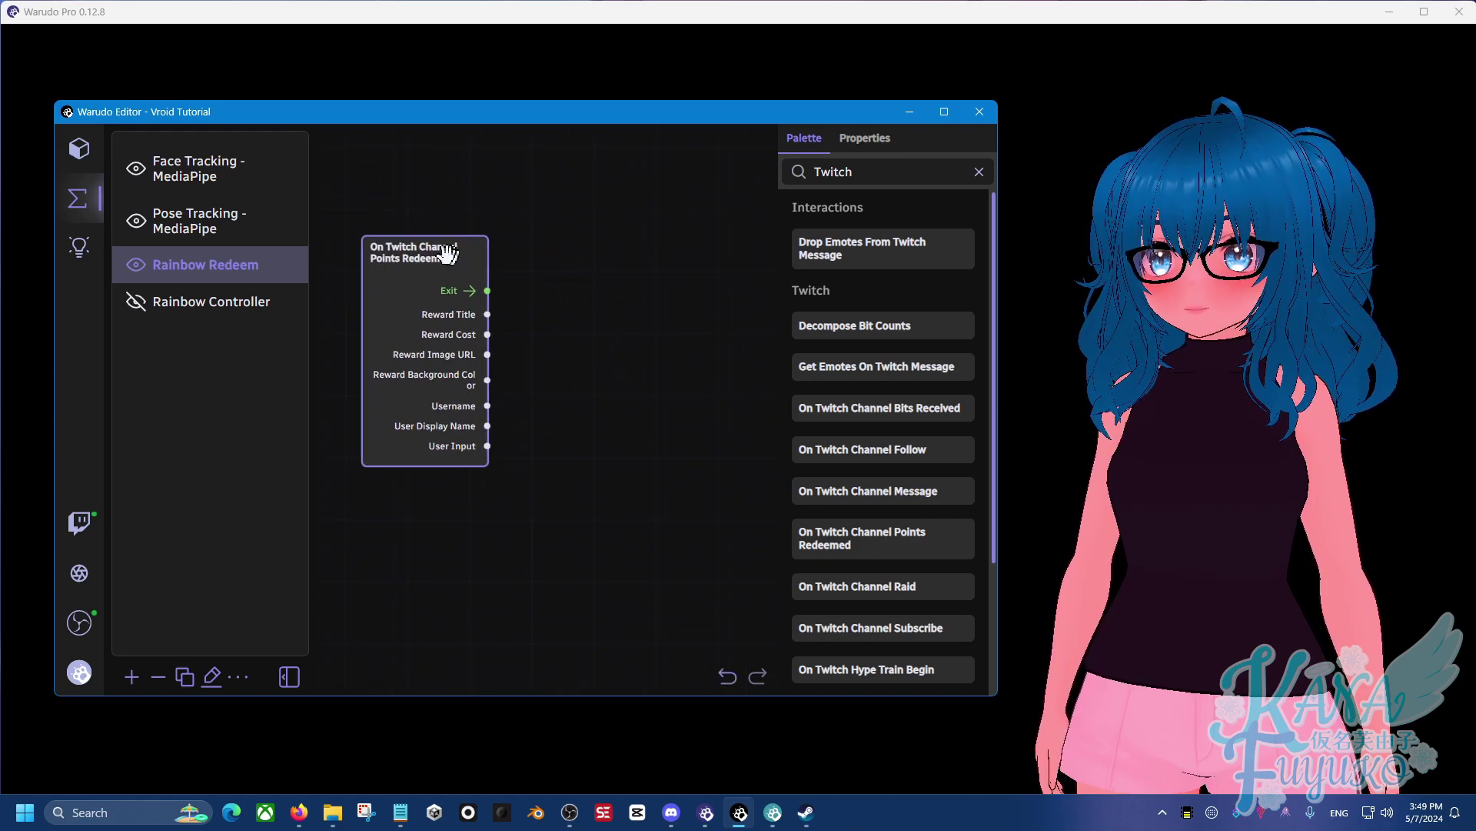
pyautogui.moveTo(444, 251); pyautogui.dragTo(403, 270)
pyautogui.click(541, 343)
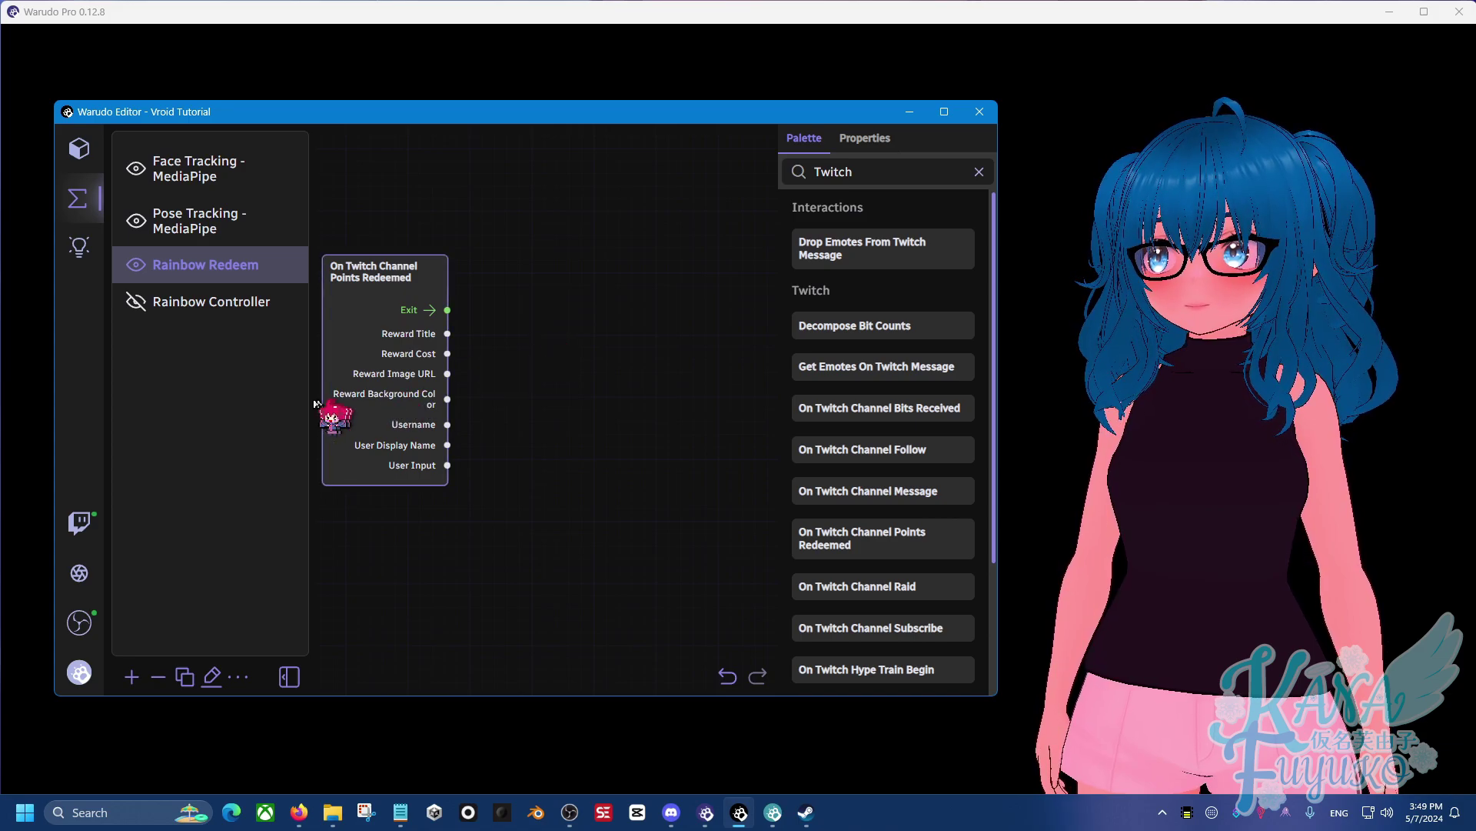
pyautogui.moveTo(536, 307); pyautogui.dragTo(558, 284)
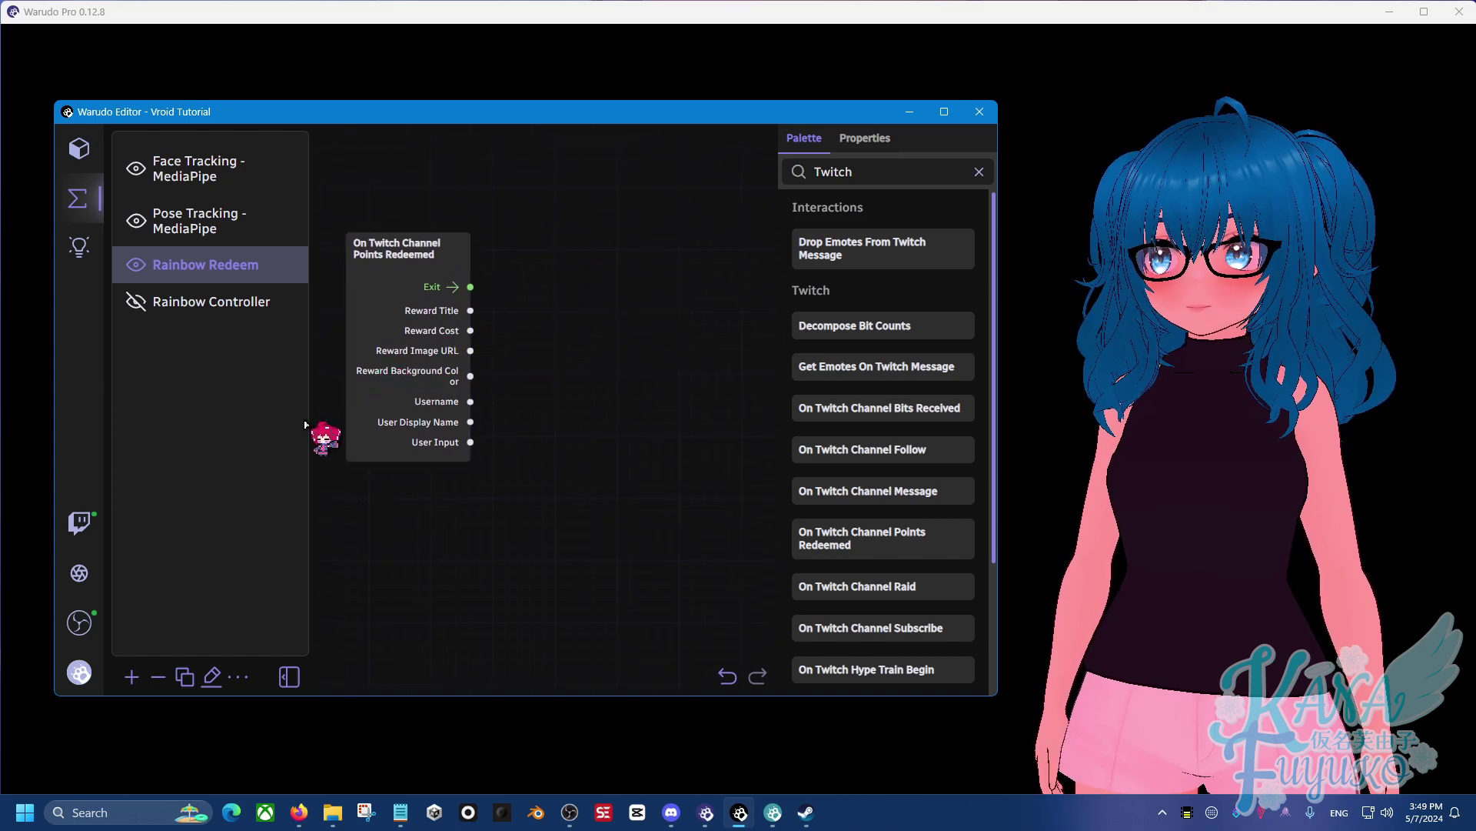
pyautogui.click(65, 156)
pyautogui.click(215, 163)
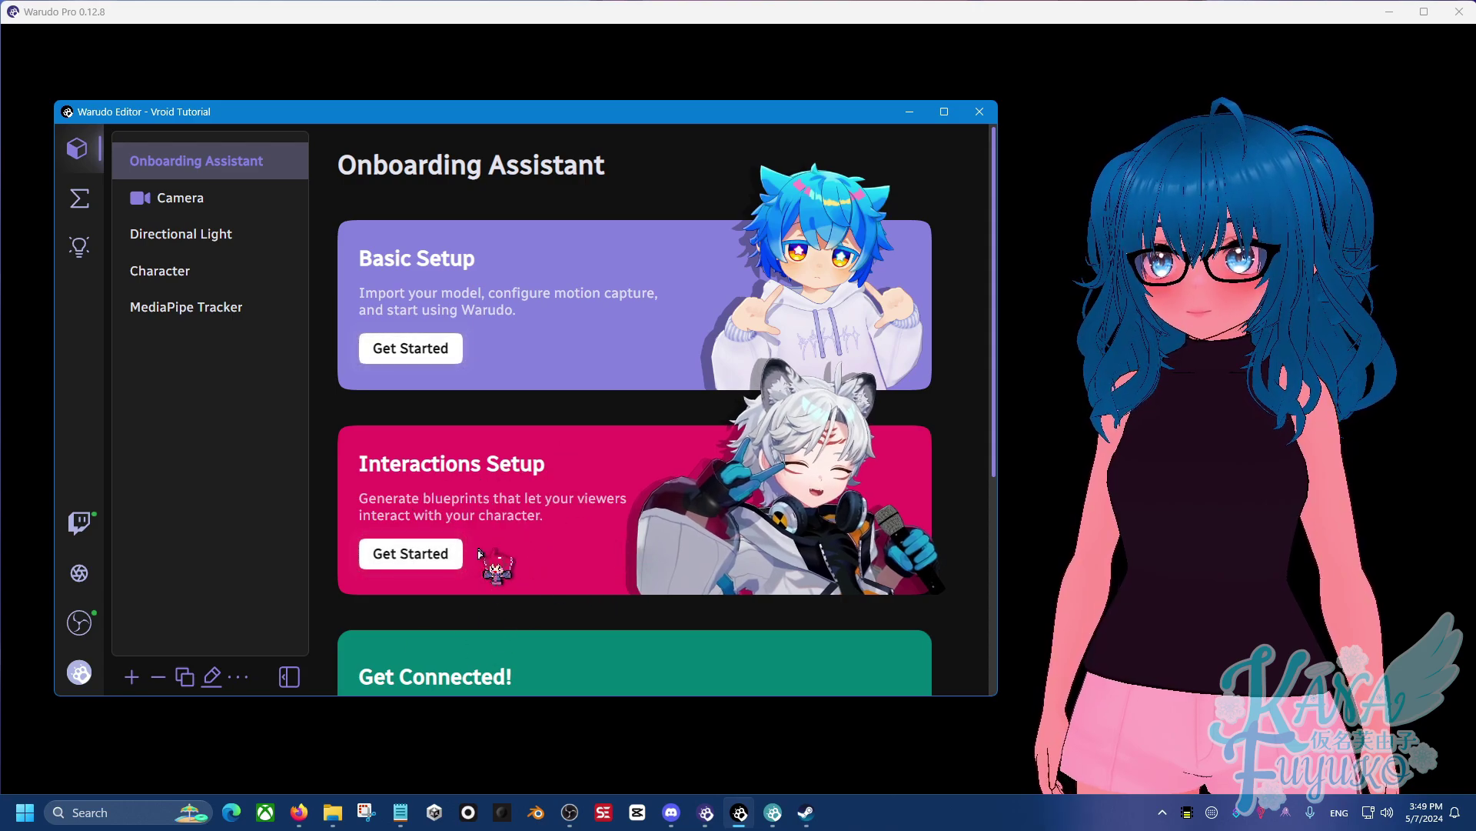
pyautogui.click(79, 199)
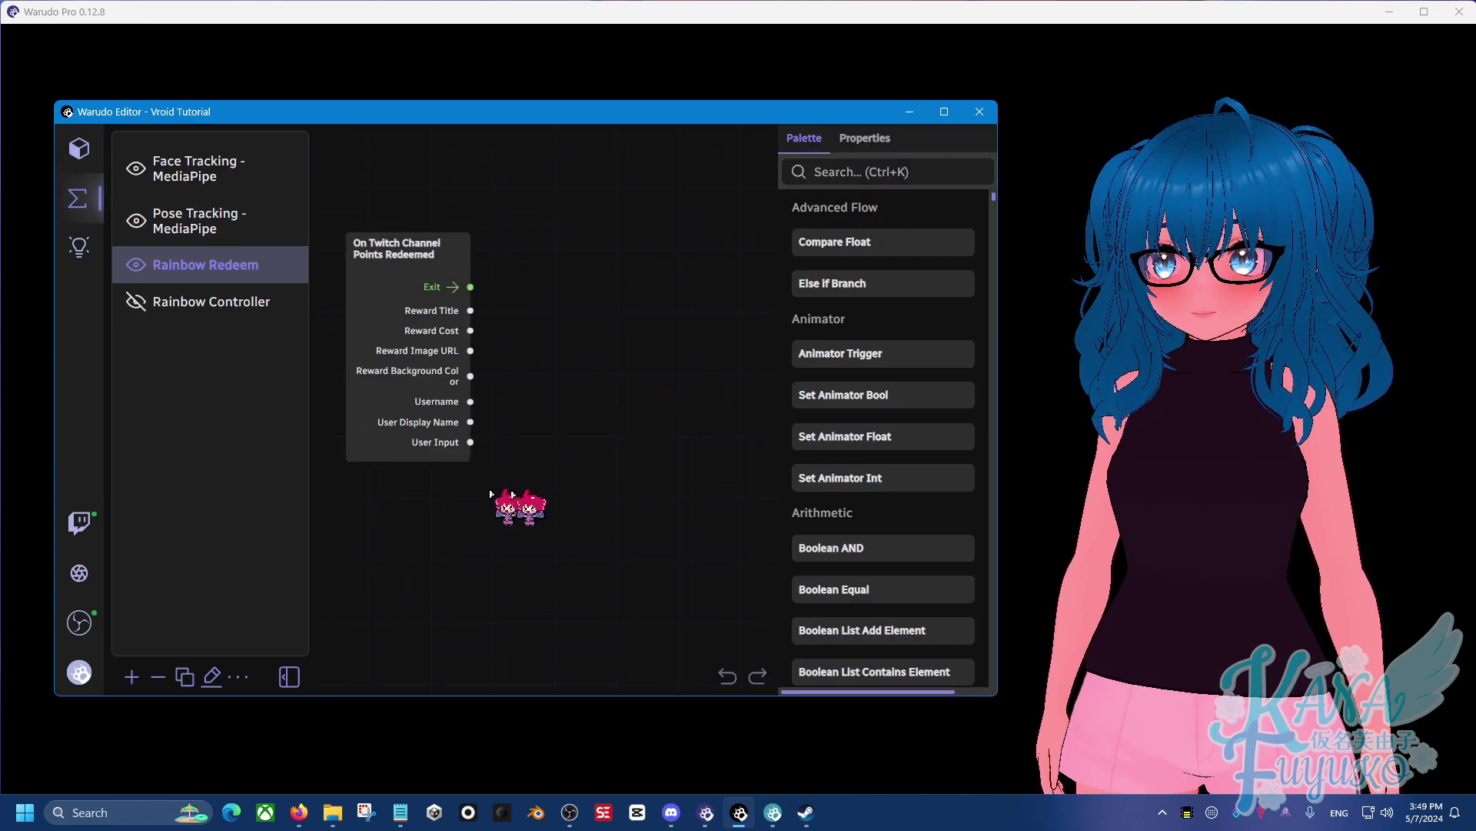
pyautogui.click(78, 672)
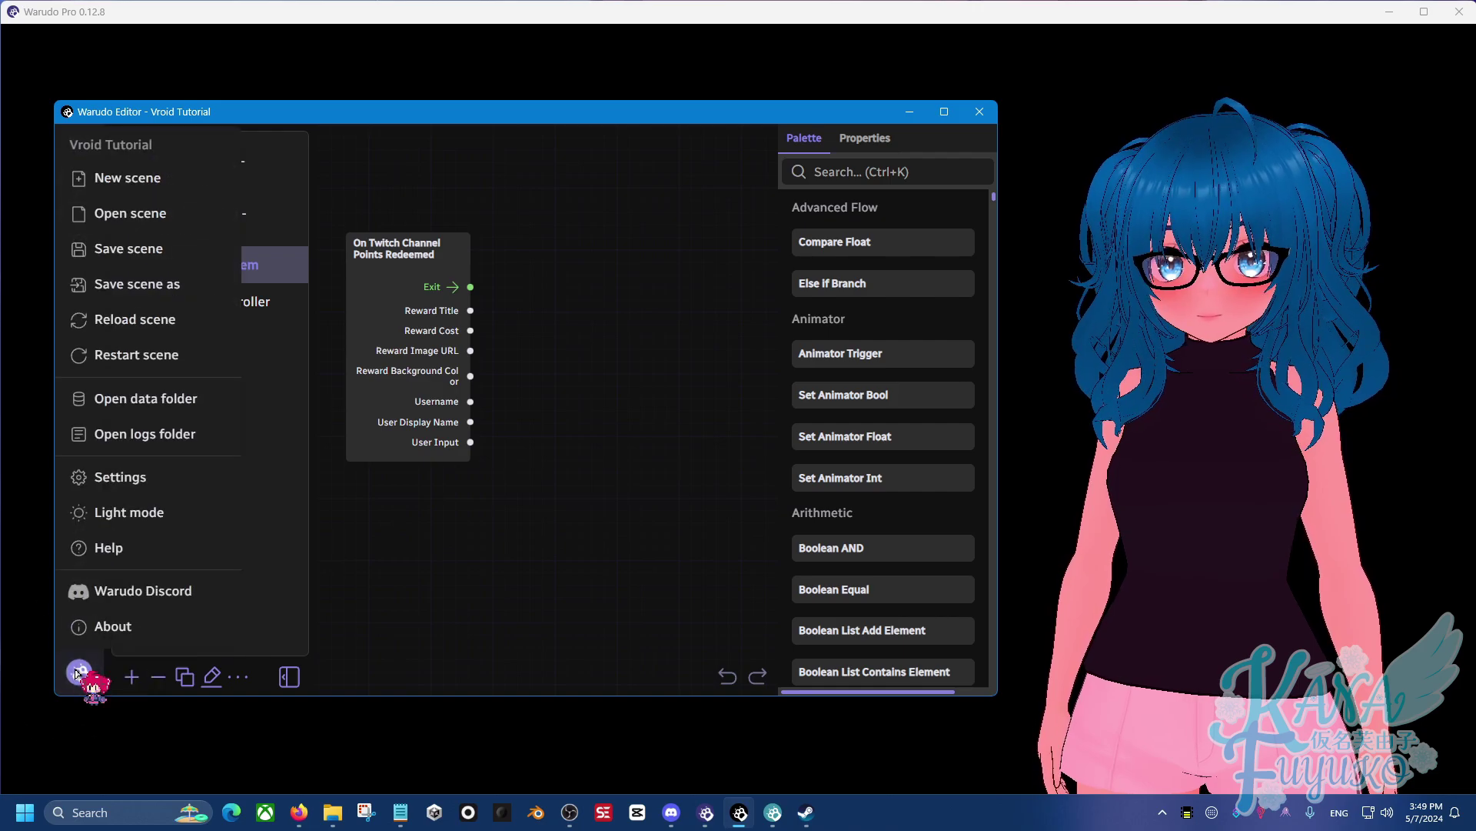
pyautogui.click(150, 477)
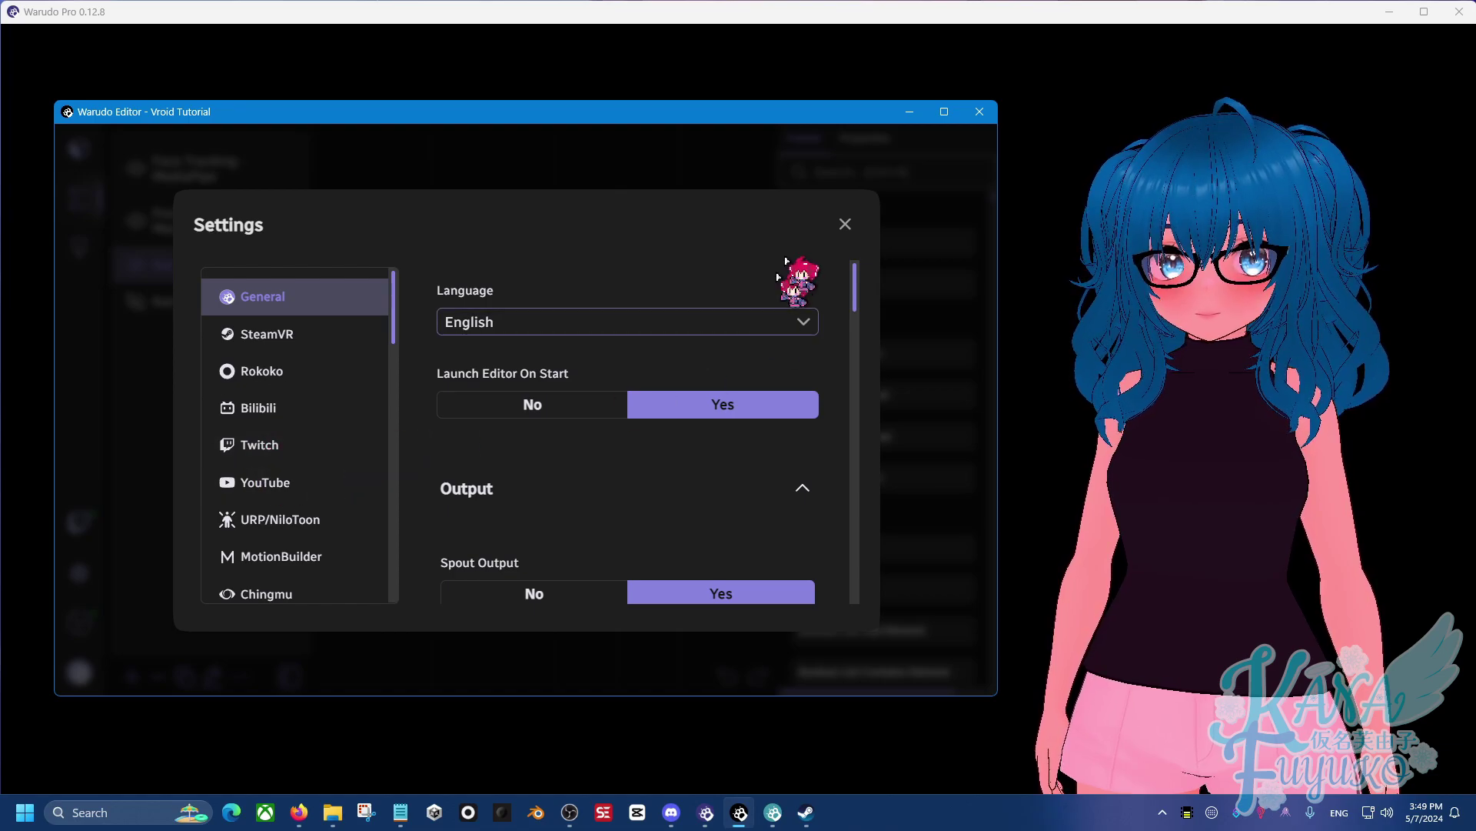
pyautogui.click(845, 224)
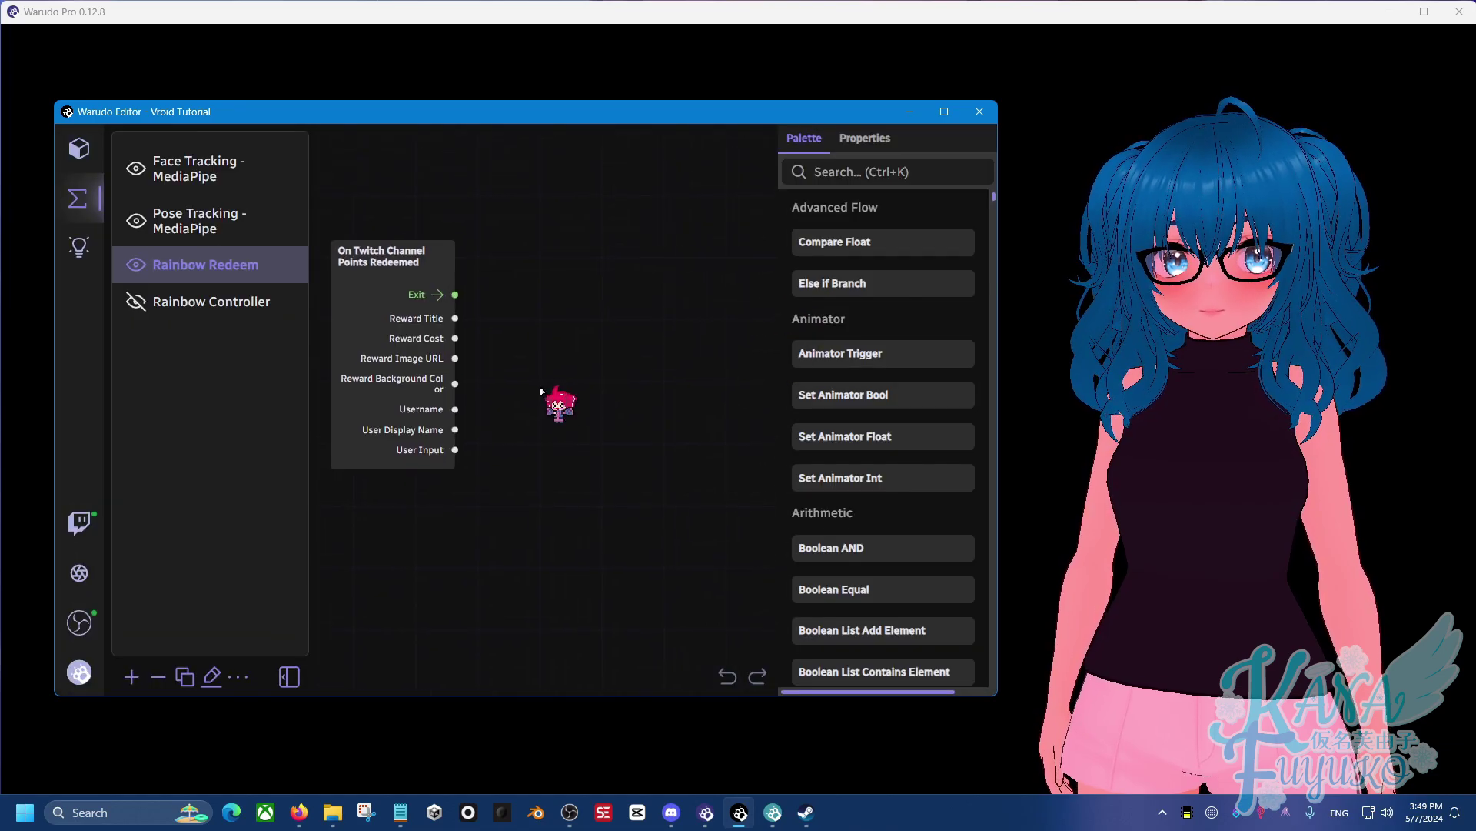
pyautogui.moveTo(451, 255); pyautogui.dragTo(408, 233)
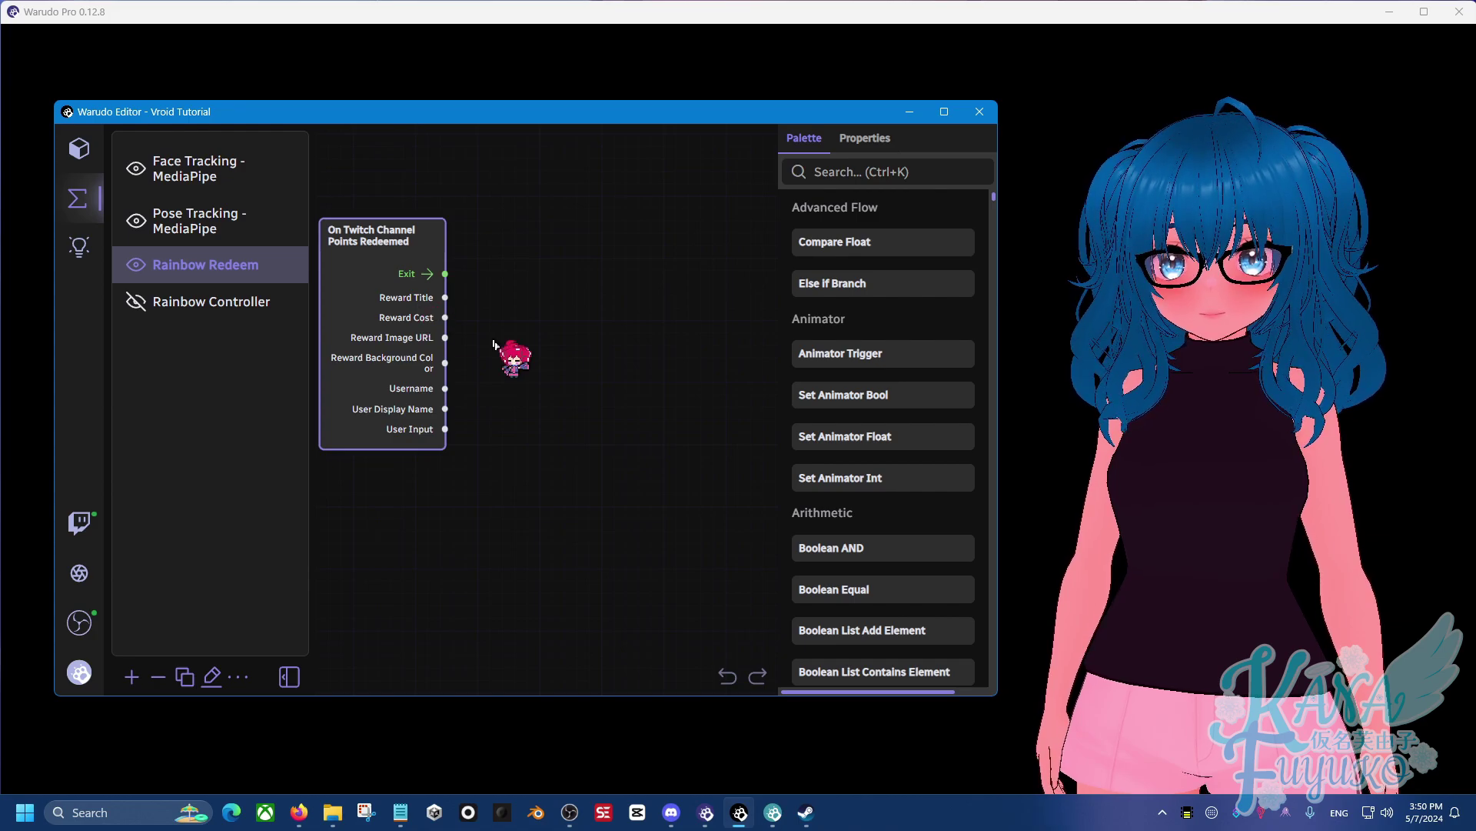
# - Add an If Branch node fed by the redeem event's Exit, then search for 'string contain'
pyautogui.click(220, 302)
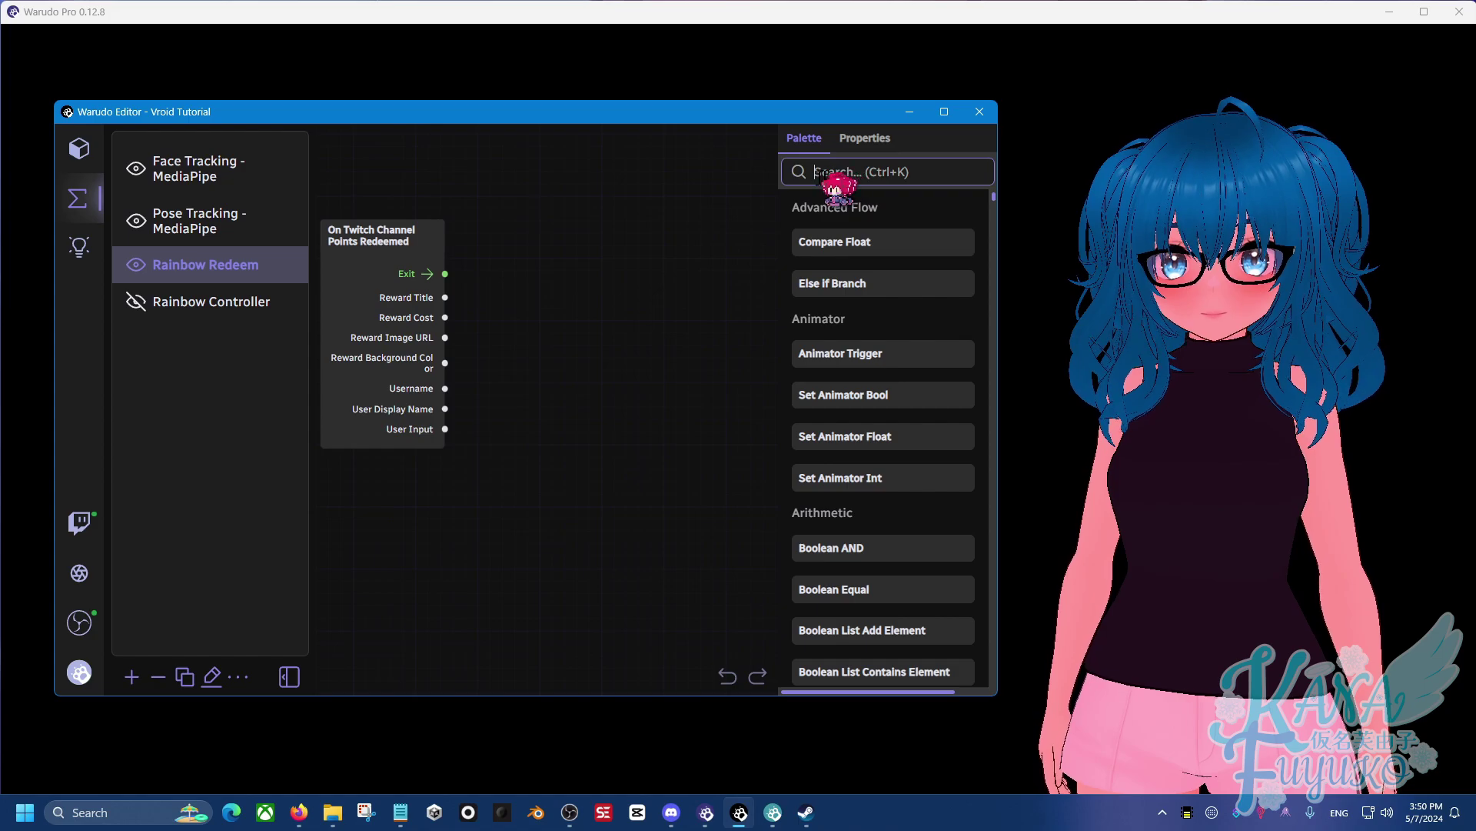
pyautogui.write('if')
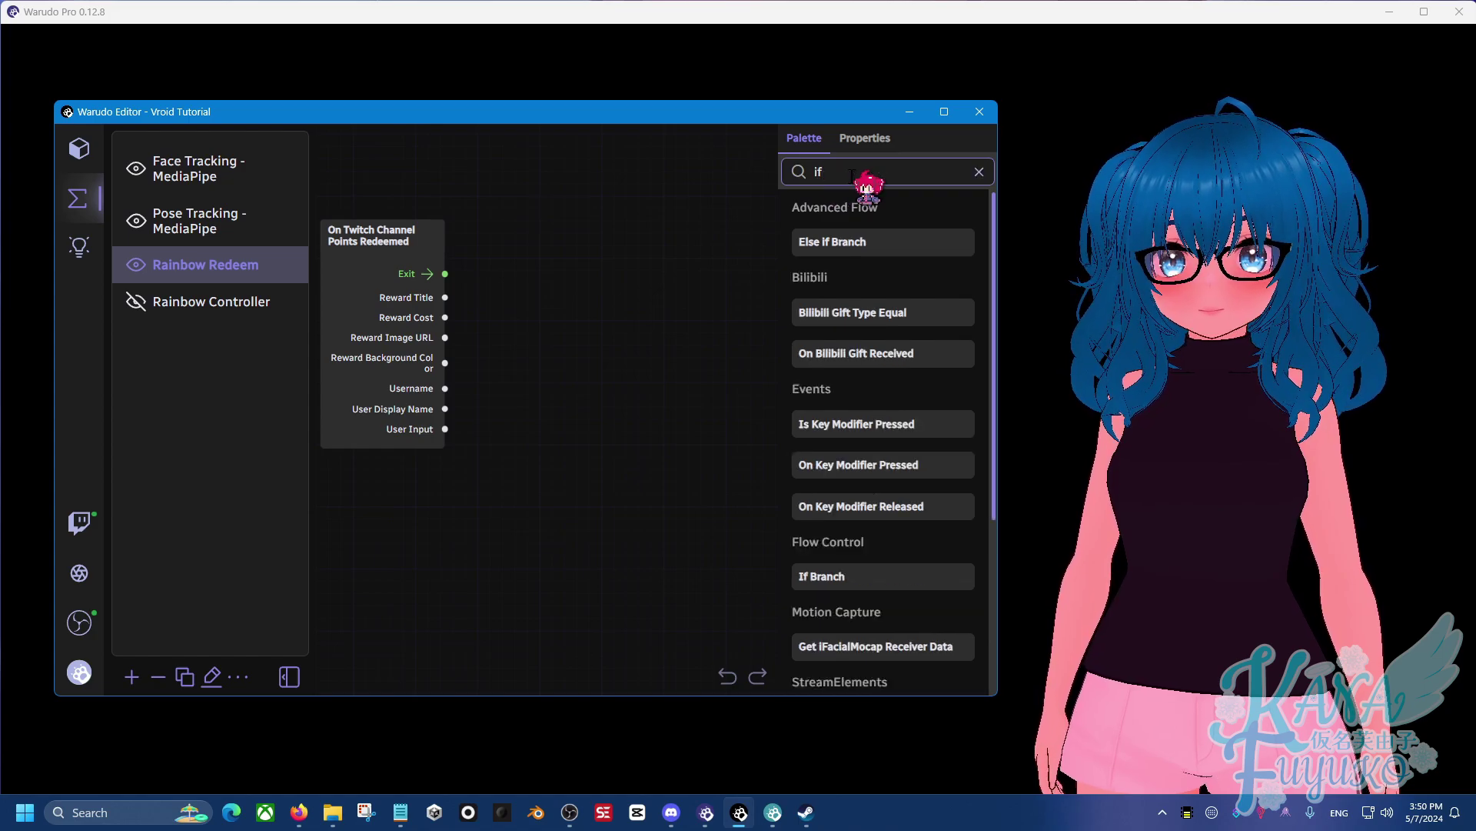
pyautogui.write(' branc')
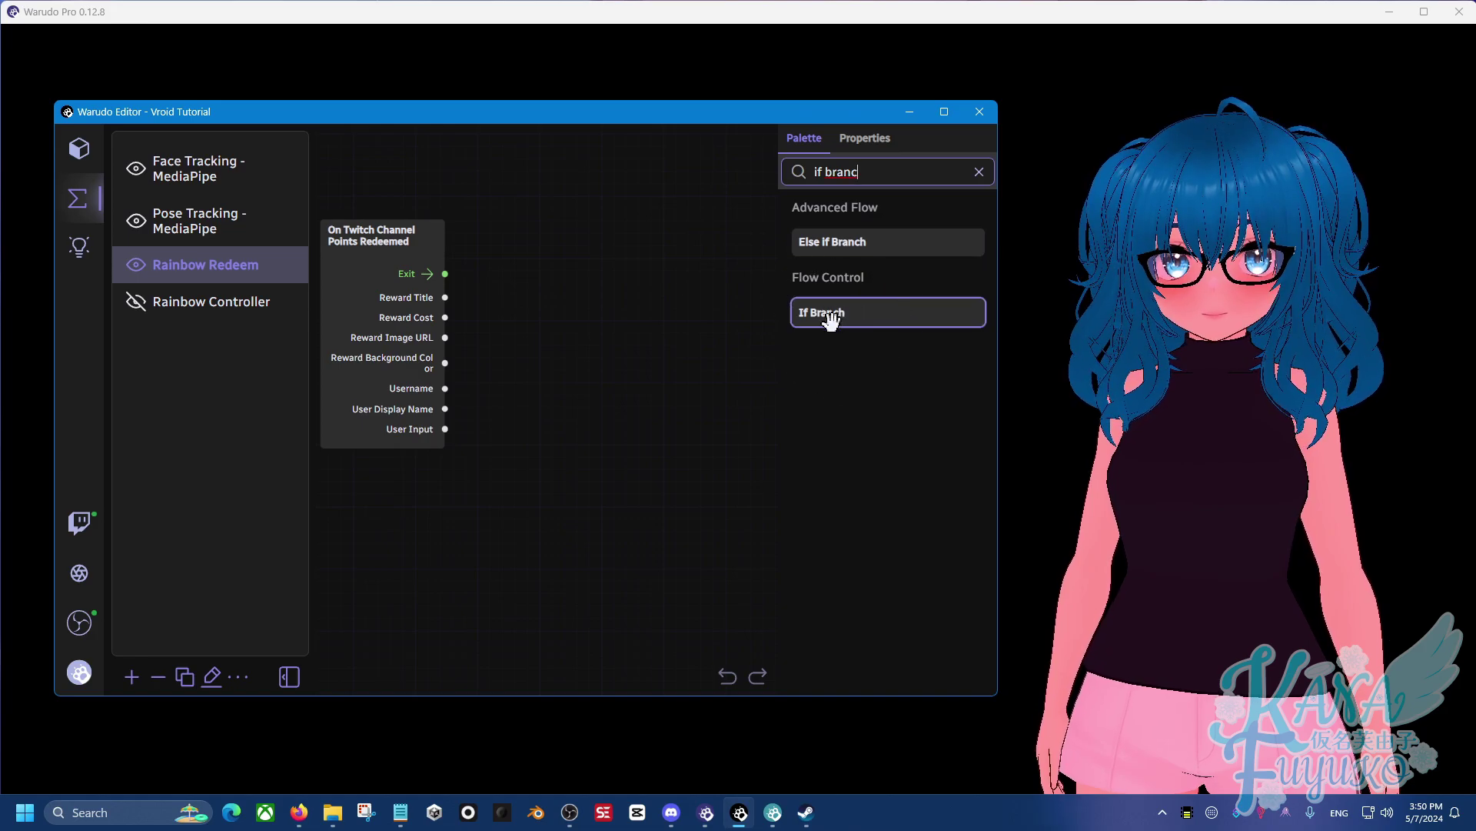
pyautogui.moveTo(831, 319); pyautogui.dragTo(574, 235)
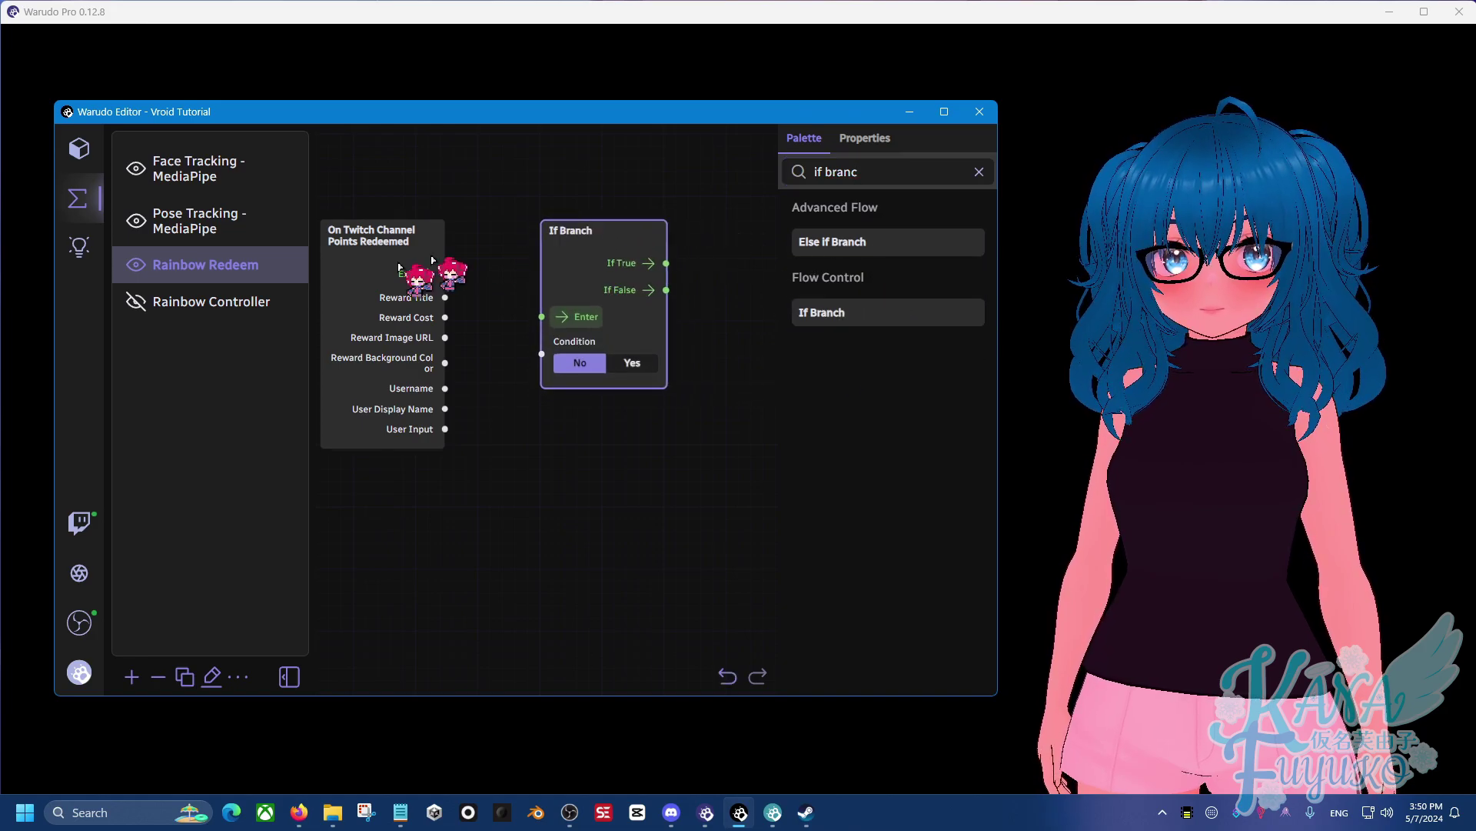
pyautogui.moveTo(445, 274); pyautogui.dragTo(542, 316)
pyautogui.moveTo(592, 229); pyautogui.dragTo(675, 232)
pyautogui.moveTo(870, 171); pyautogui.dragTo(778, 182)
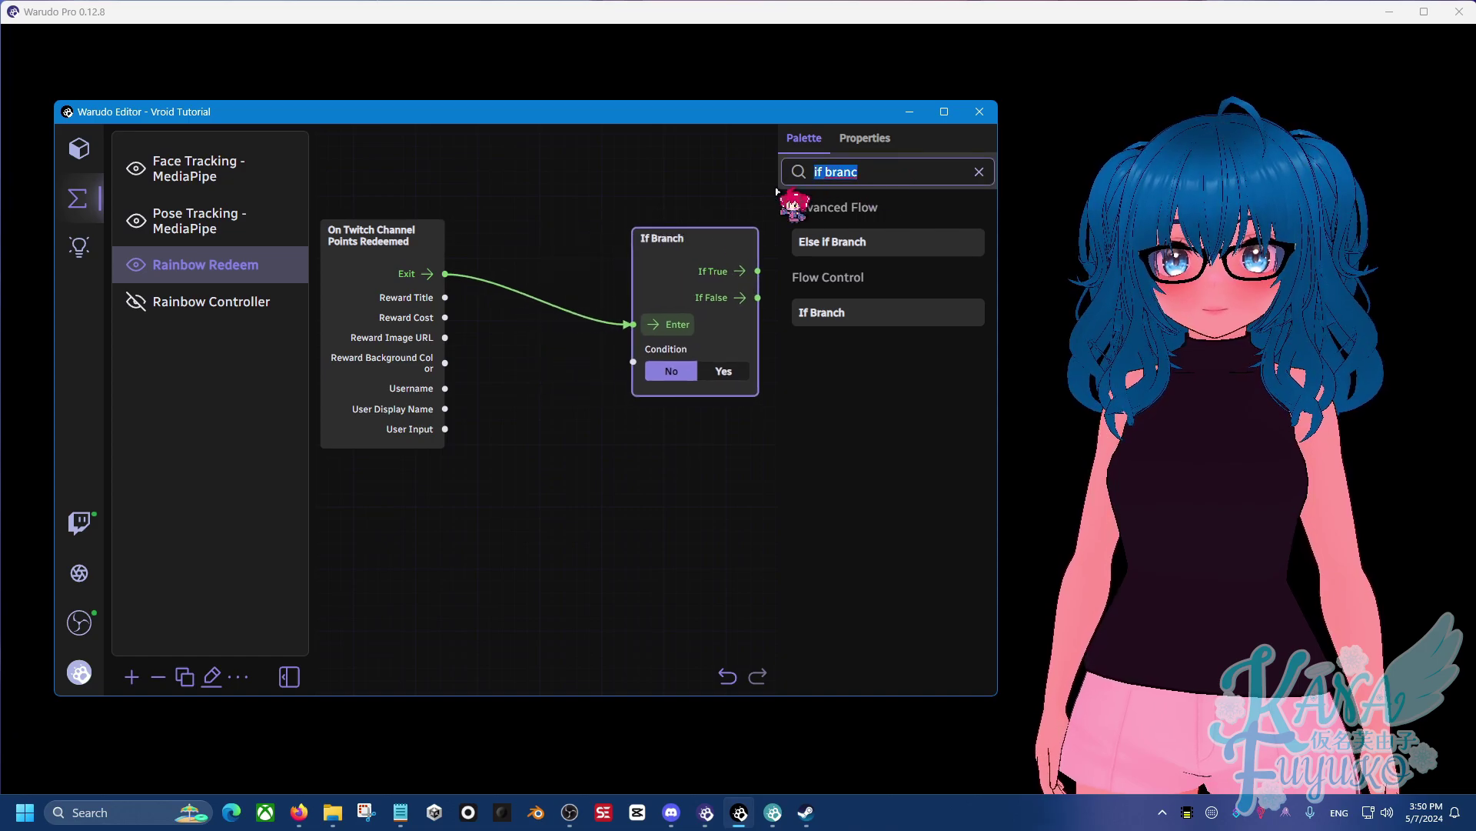
pyautogui.write('string contai')
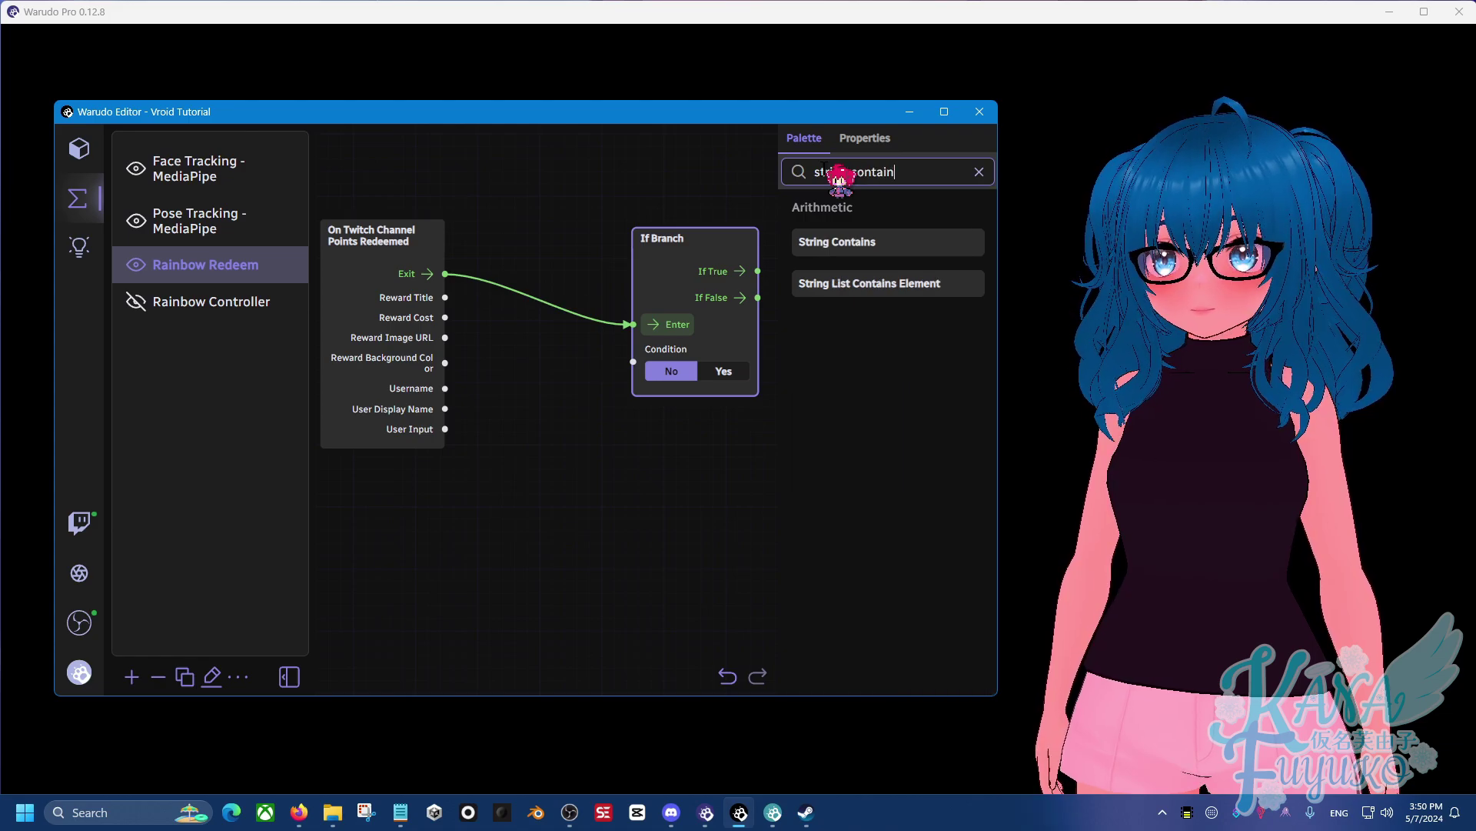
pyautogui.write('n')
# - Add String Contains testing Reward Title against 'Rainbow Mode', feeding If Branch's Condition
pyautogui.moveTo(837, 241); pyautogui.dragTo(475, 355)
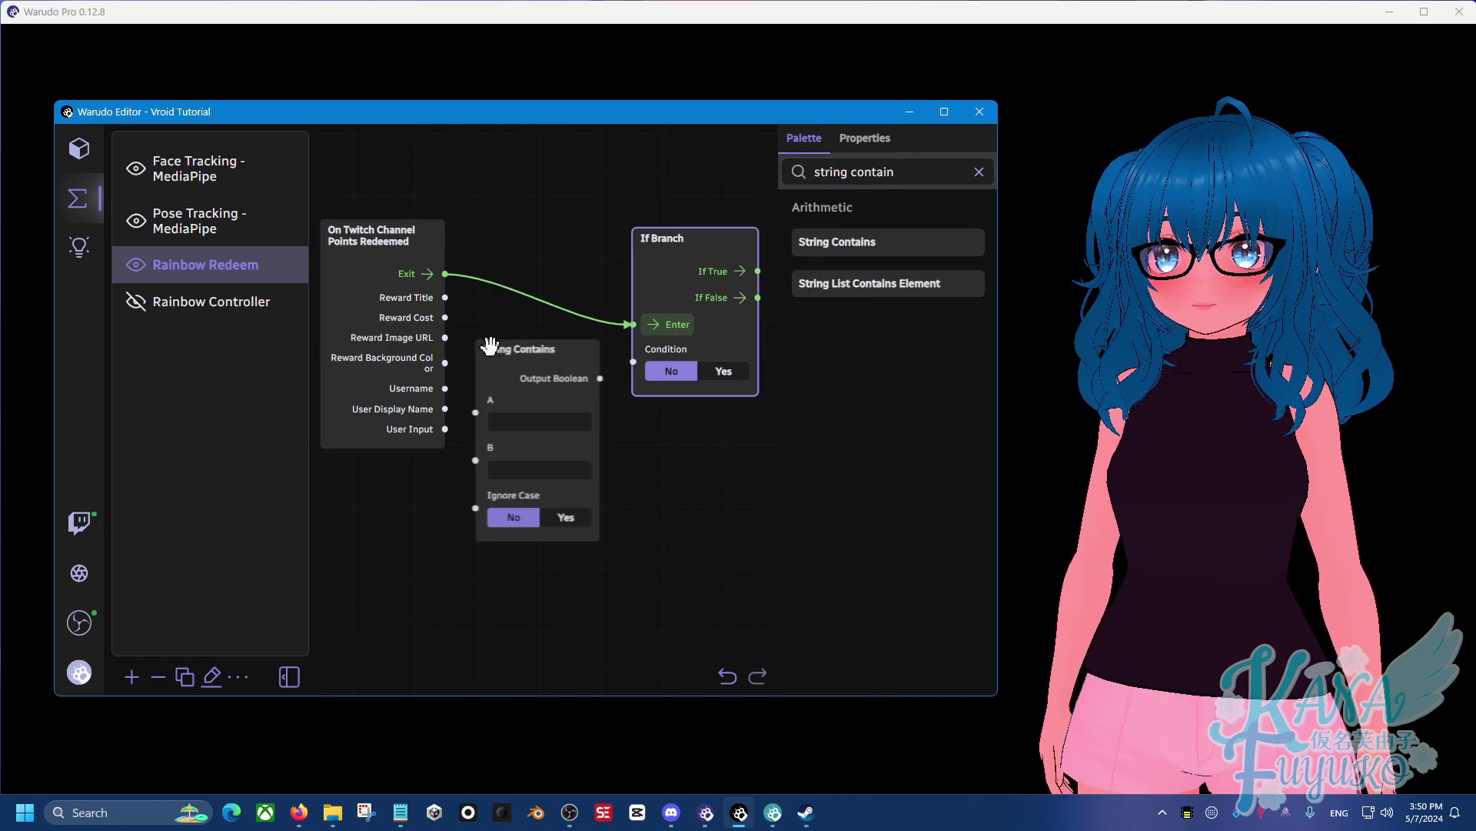
pyautogui.moveTo(445, 297); pyautogui.dragTo(476, 413)
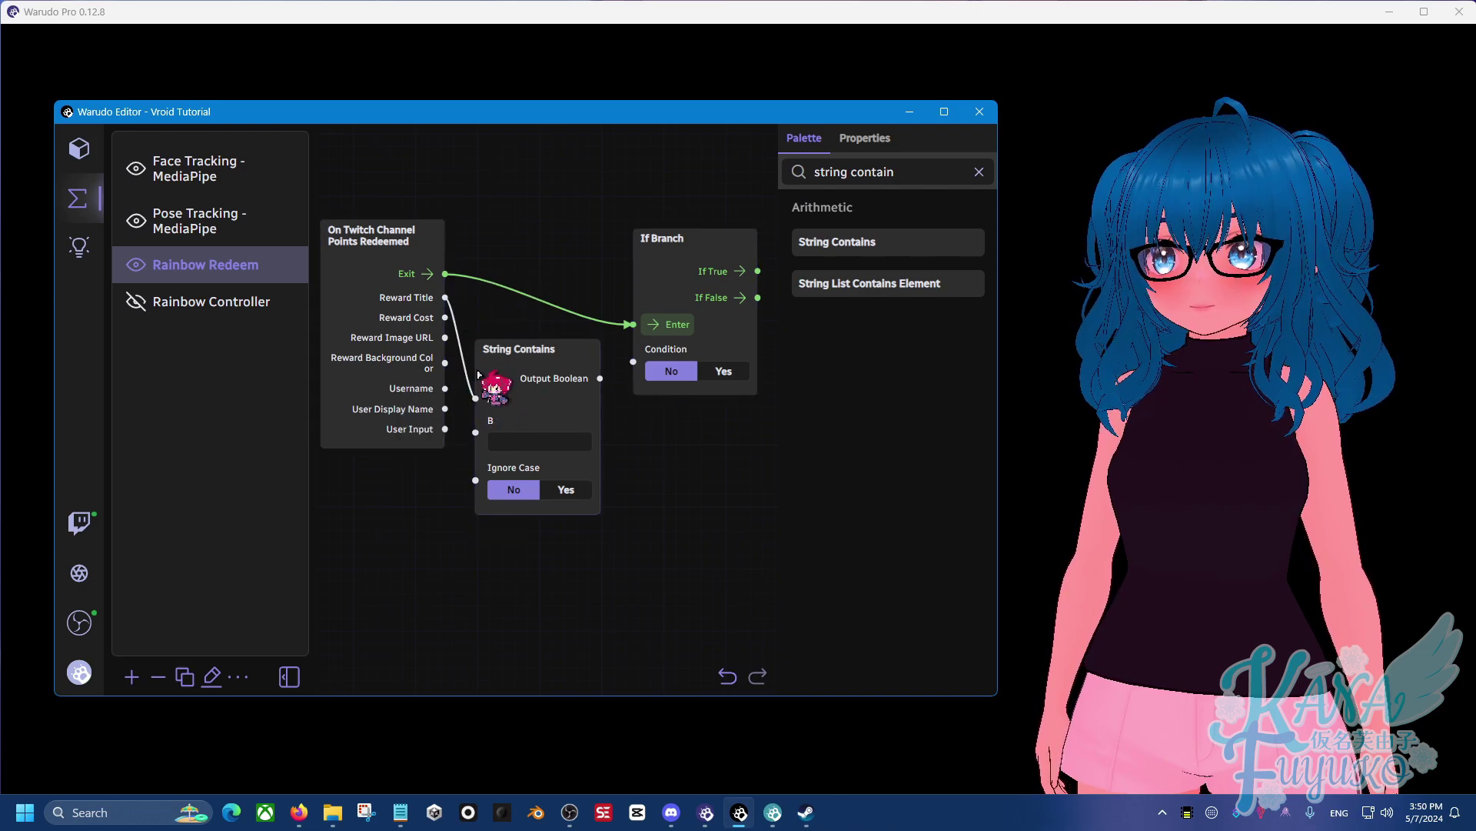
pyautogui.press('ctrl')
pyautogui.press('ctrl')
pyautogui.moveTo(486, 397); pyautogui.dragTo(477, 398)
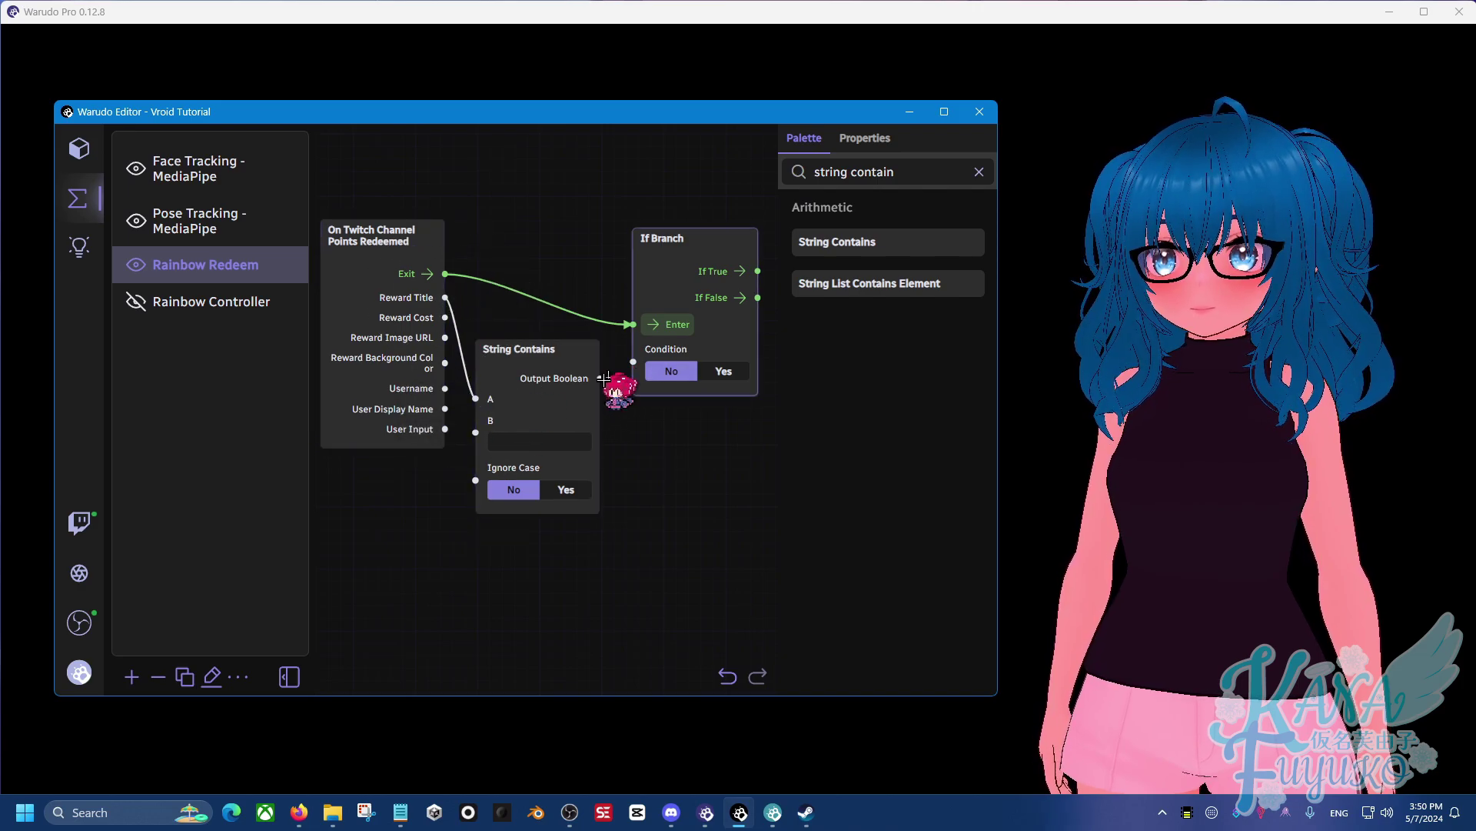
pyautogui.moveTo(600, 379); pyautogui.dragTo(633, 348)
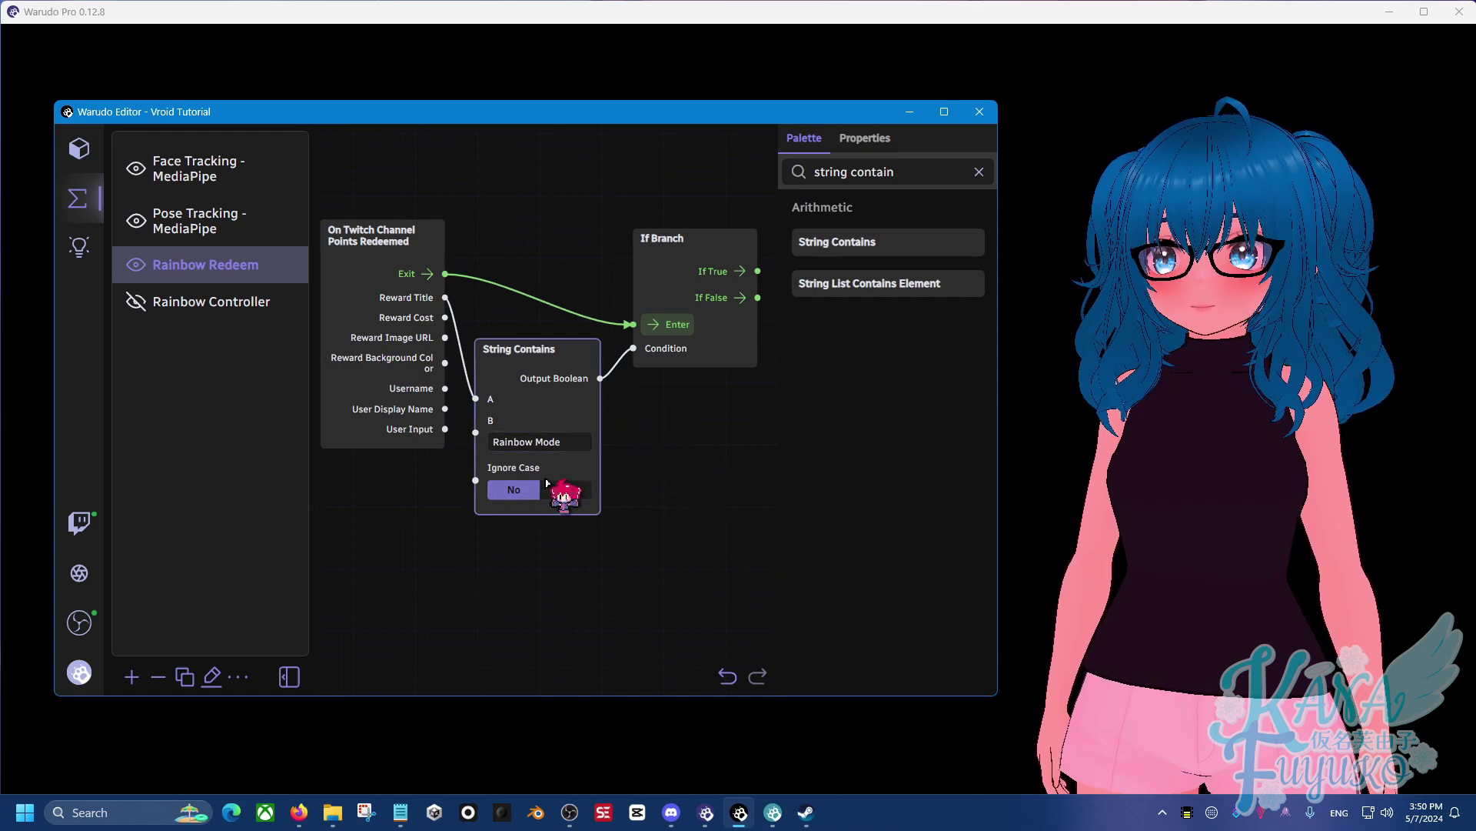
pyautogui.scroll(-2, 622, 446)
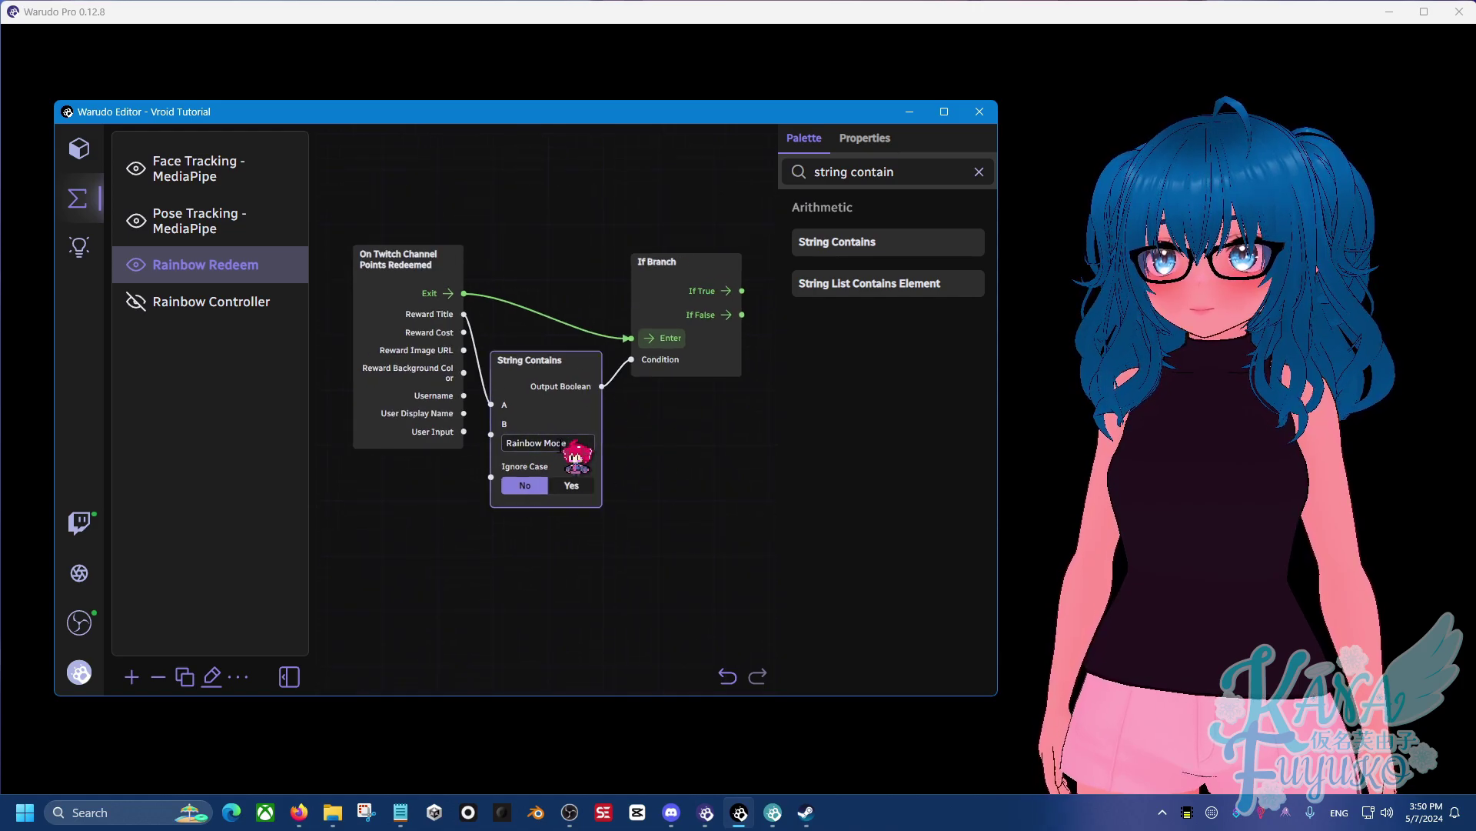
pyautogui.moveTo(715, 455); pyautogui.dragTo(497, 507)
pyautogui.click(451, 312)
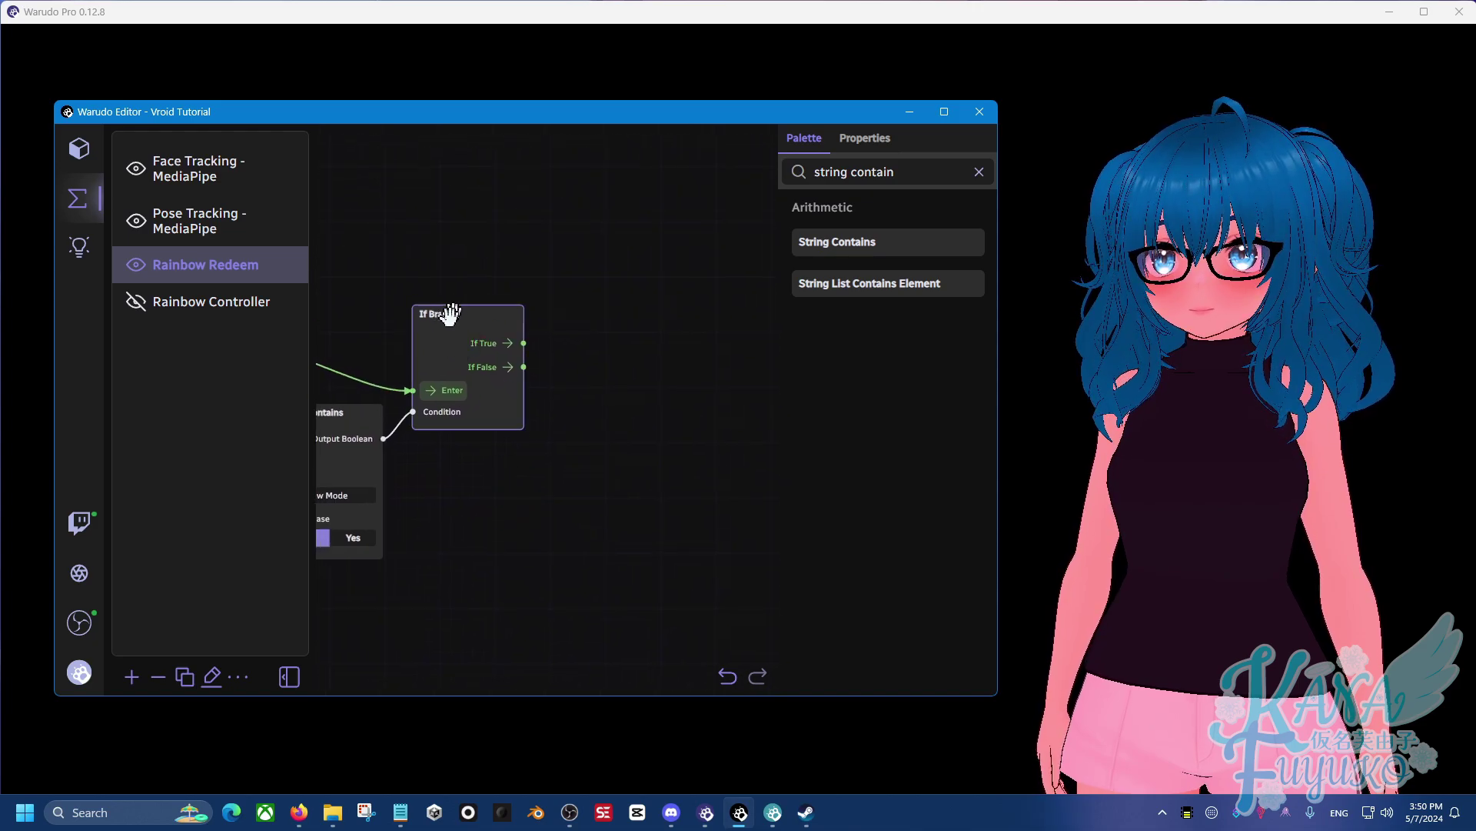
# - Add two Toggle Blueprint Enabled nodes beside If Branch
pyautogui.click(846, 172)
pyautogui.write('togg')
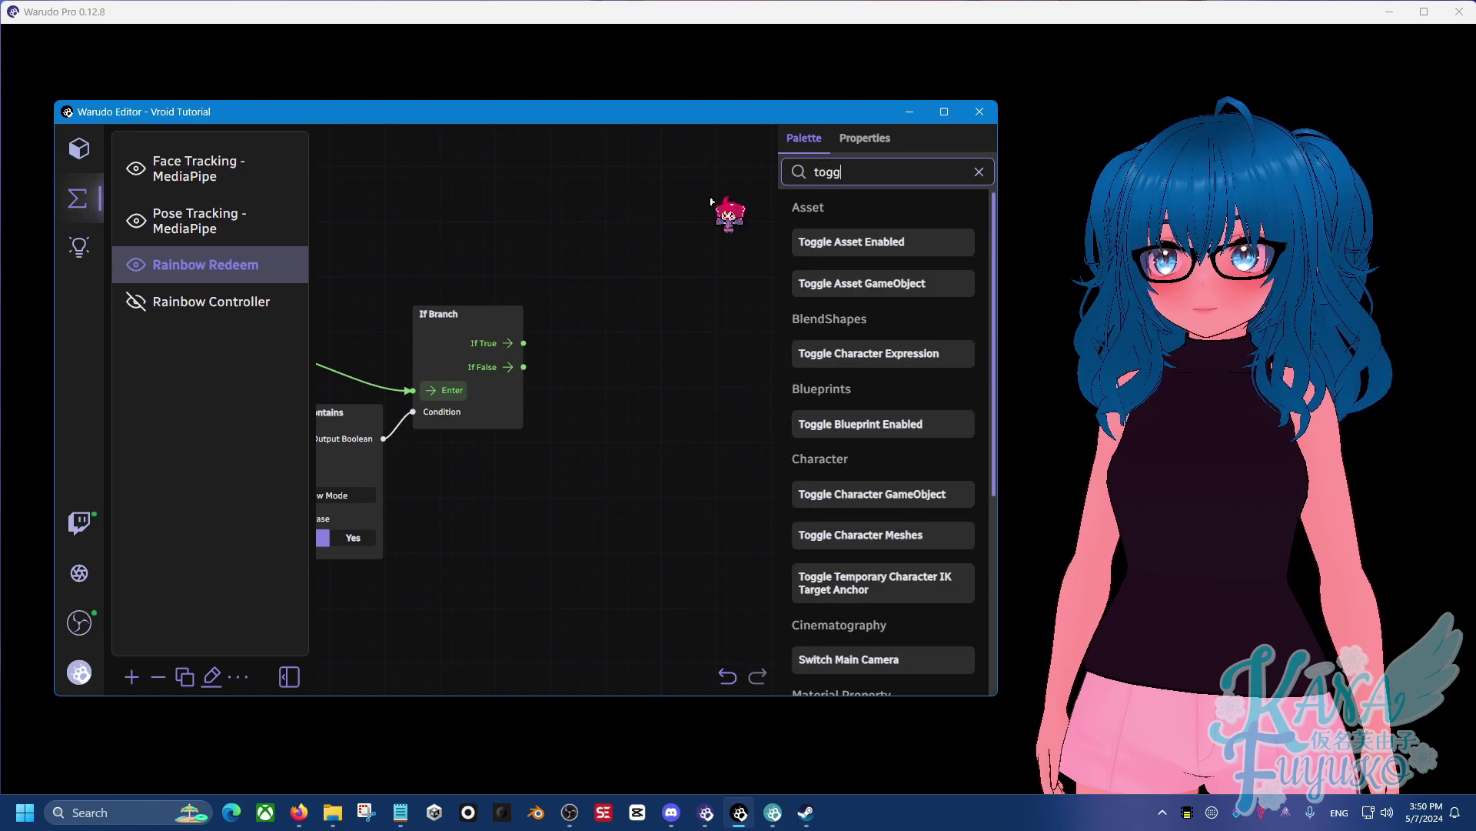
pyautogui.write('le blue')
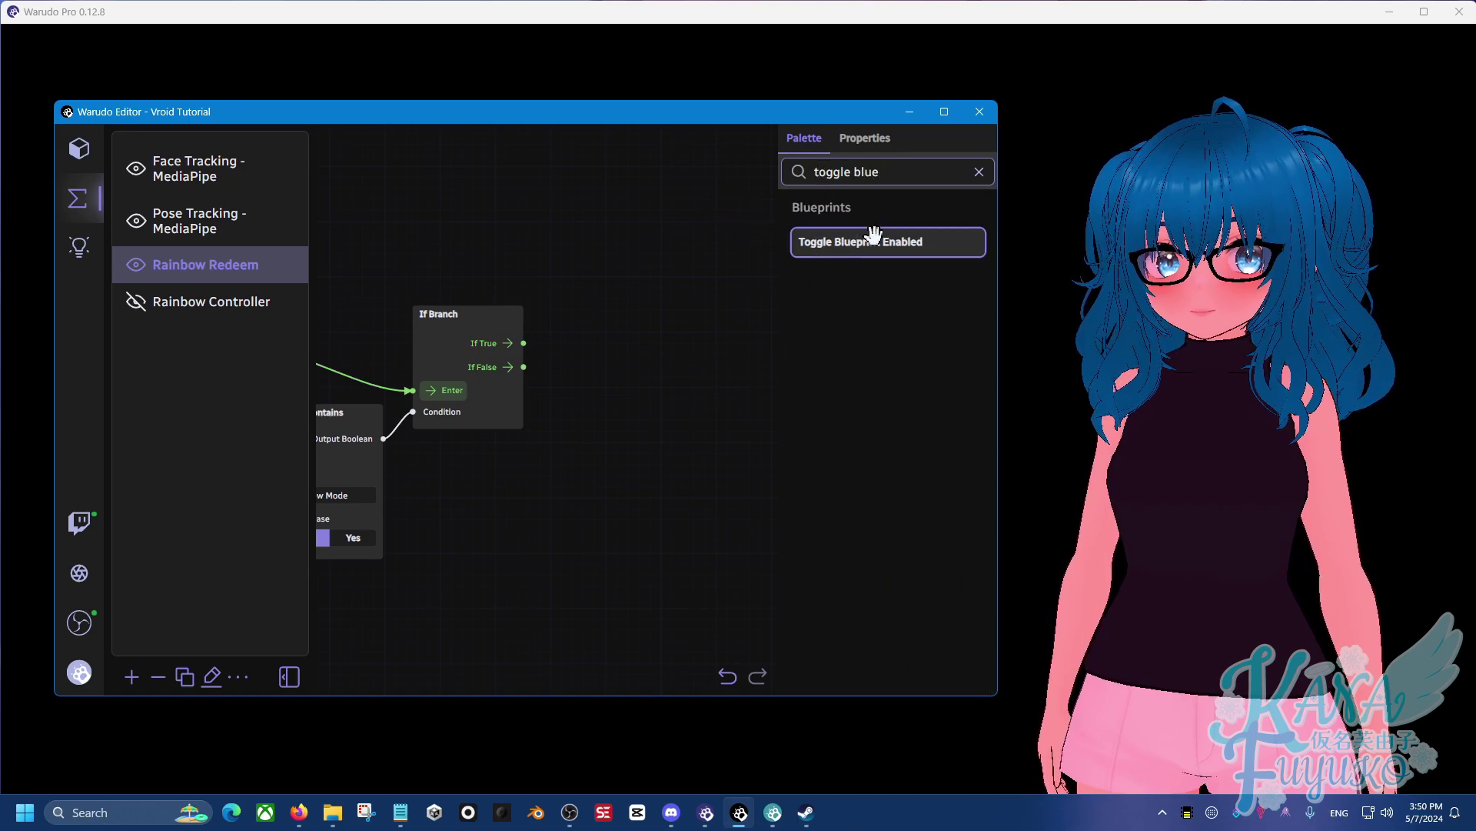
pyautogui.moveTo(884, 238); pyautogui.dragTo(617, 305)
pyautogui.moveTo(691, 265); pyautogui.dragTo(521, 264)
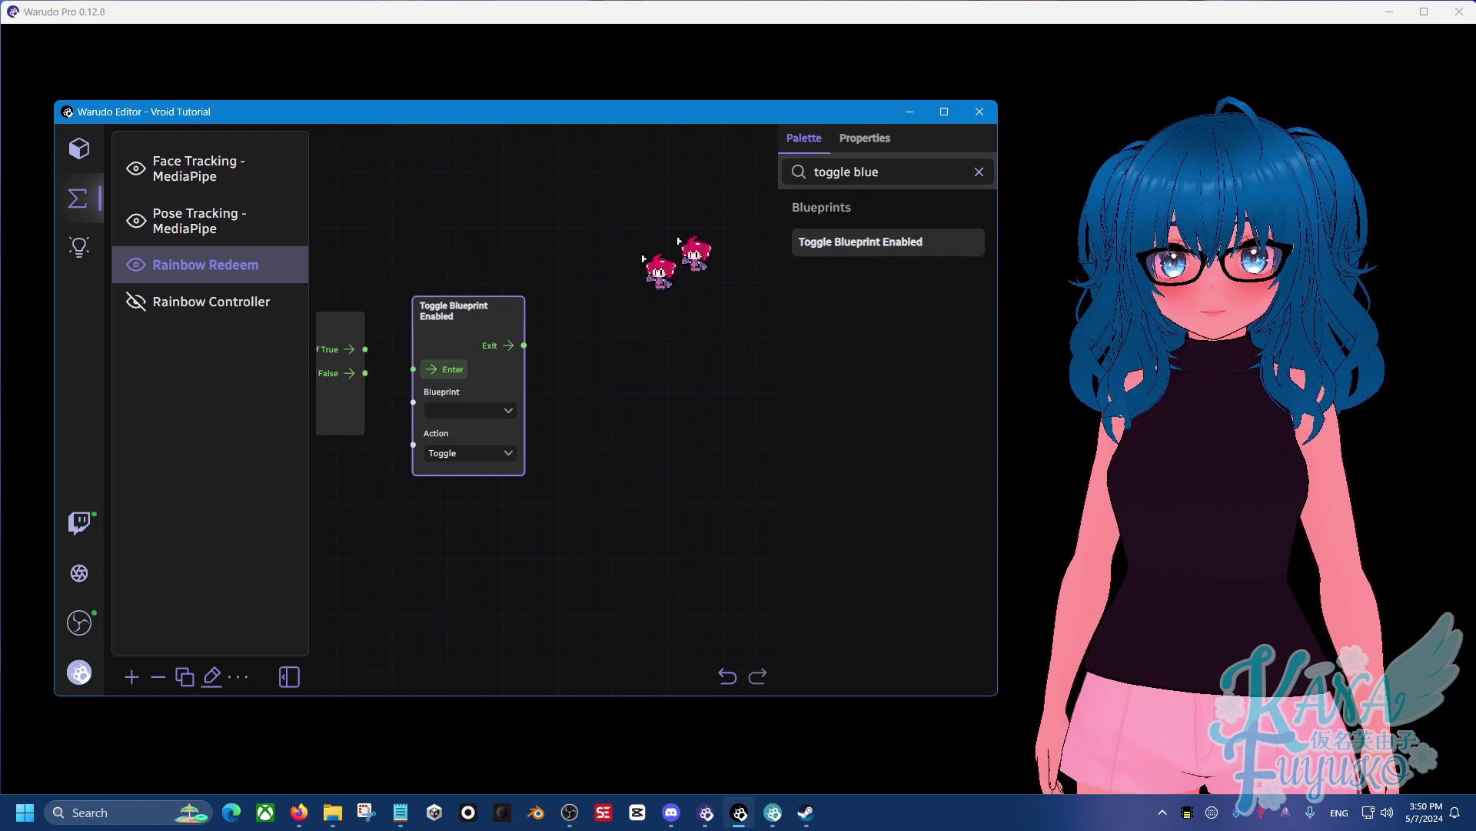
pyautogui.moveTo(860, 227); pyautogui.dragTo(702, 308)
# - Place a Delay Control Flow node (0.4) between the two toggles
pyautogui.tripleClick(827, 172)
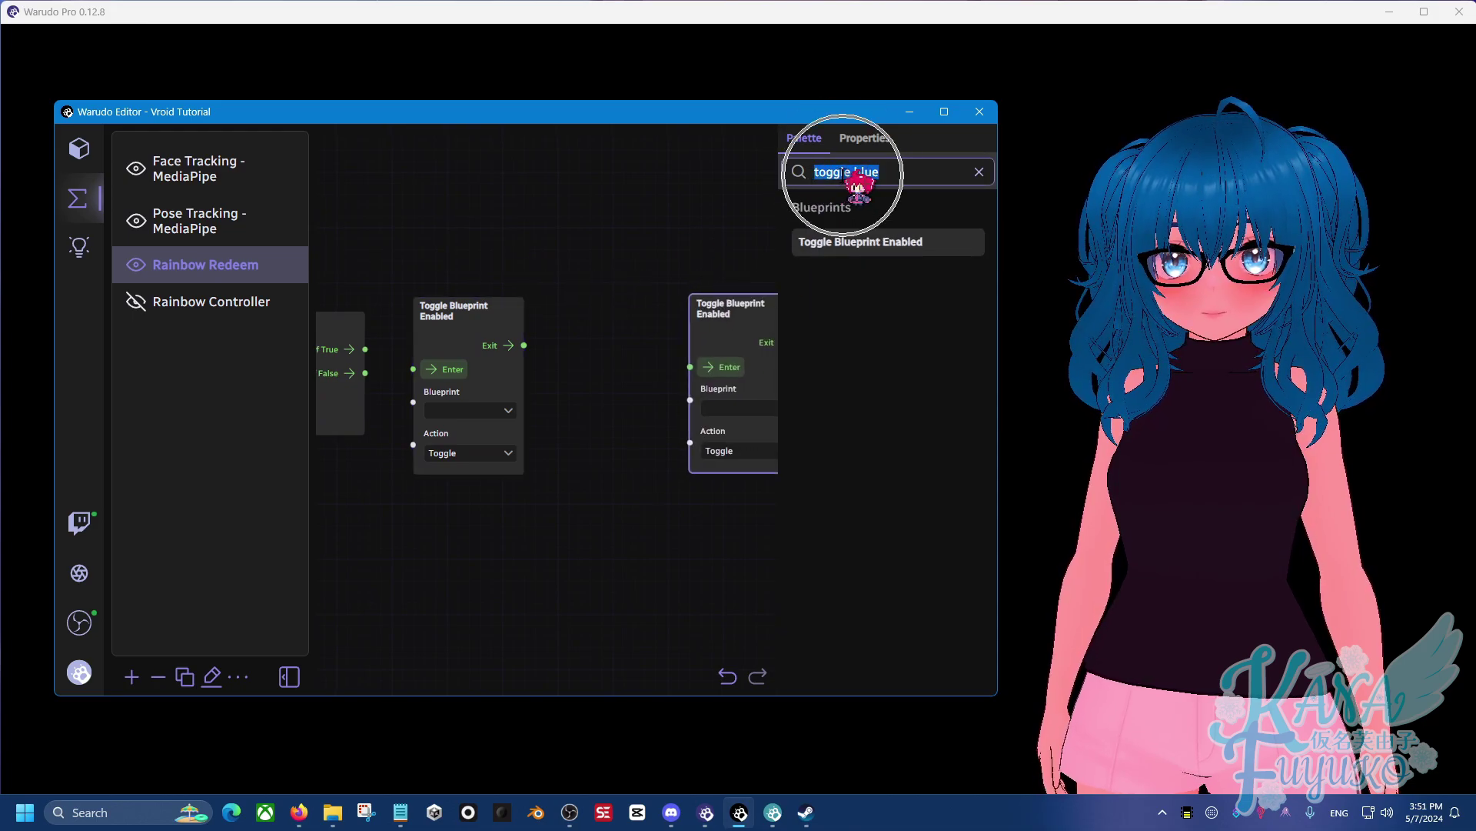
pyautogui.write('delay')
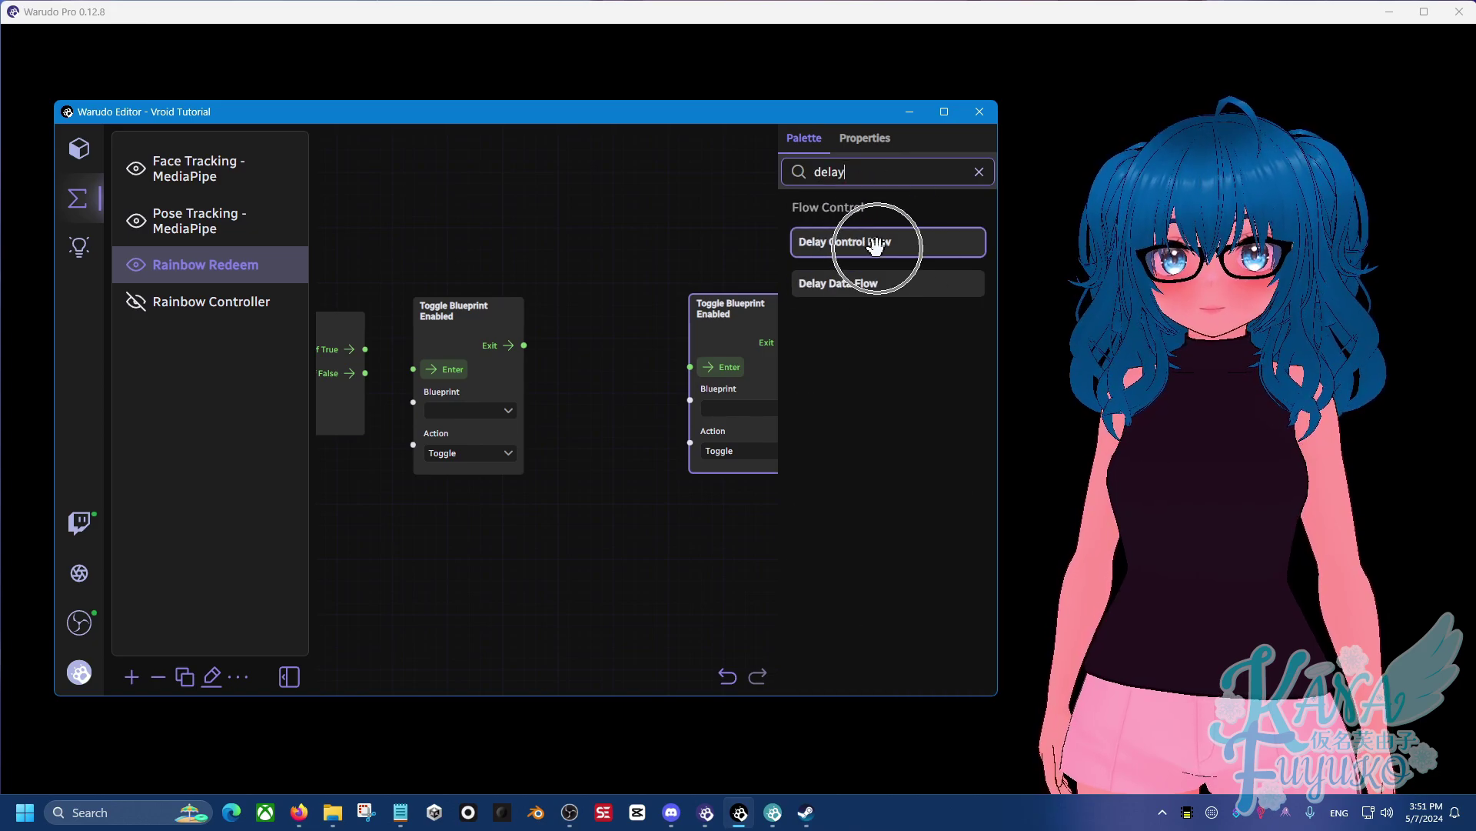
pyautogui.moveTo(877, 247); pyautogui.dragTo(593, 306)
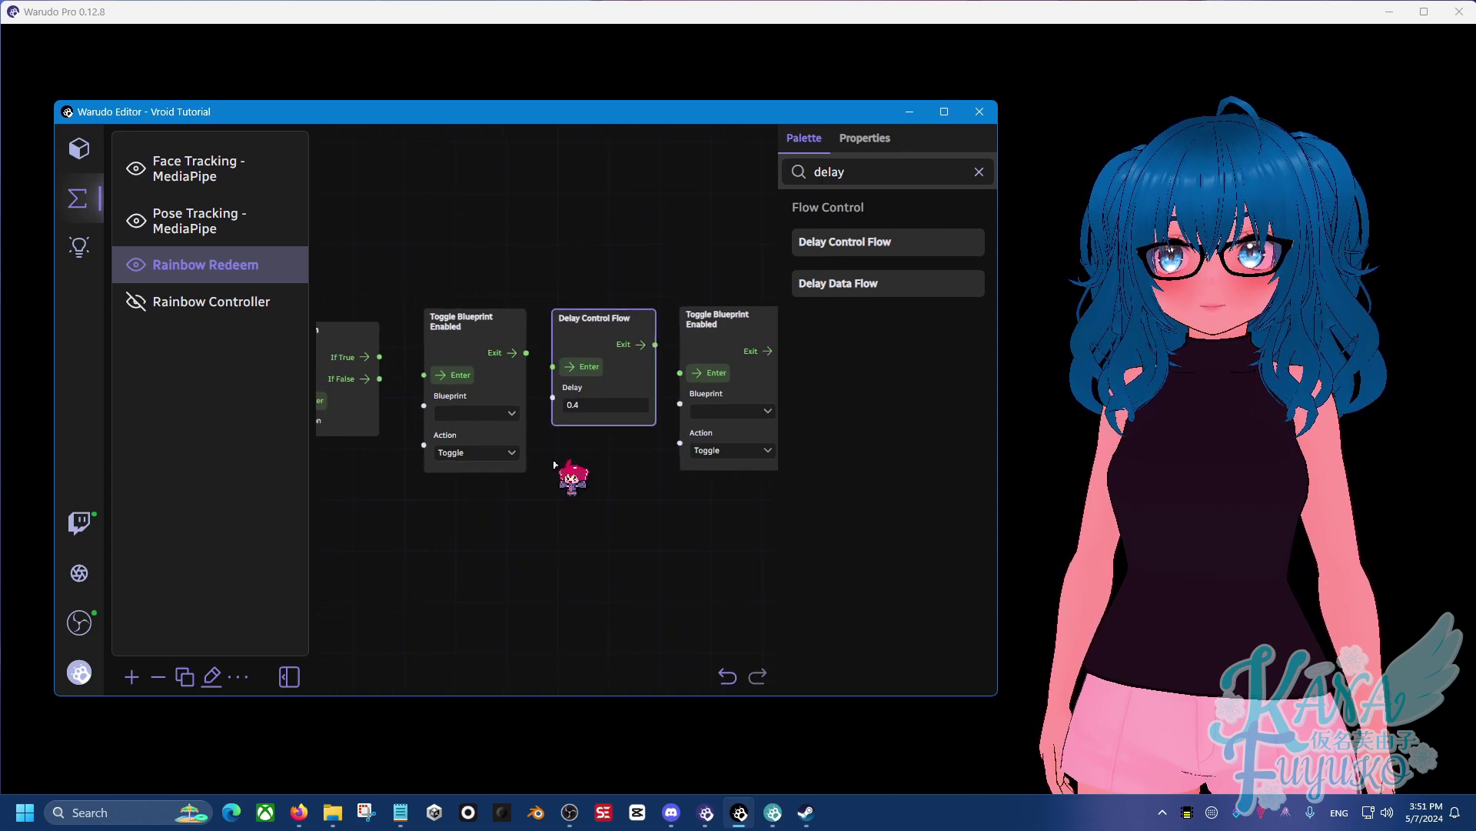
pyautogui.scroll(-1, 515, 560)
pyautogui.moveTo(464, 521); pyautogui.dragTo(721, 511)
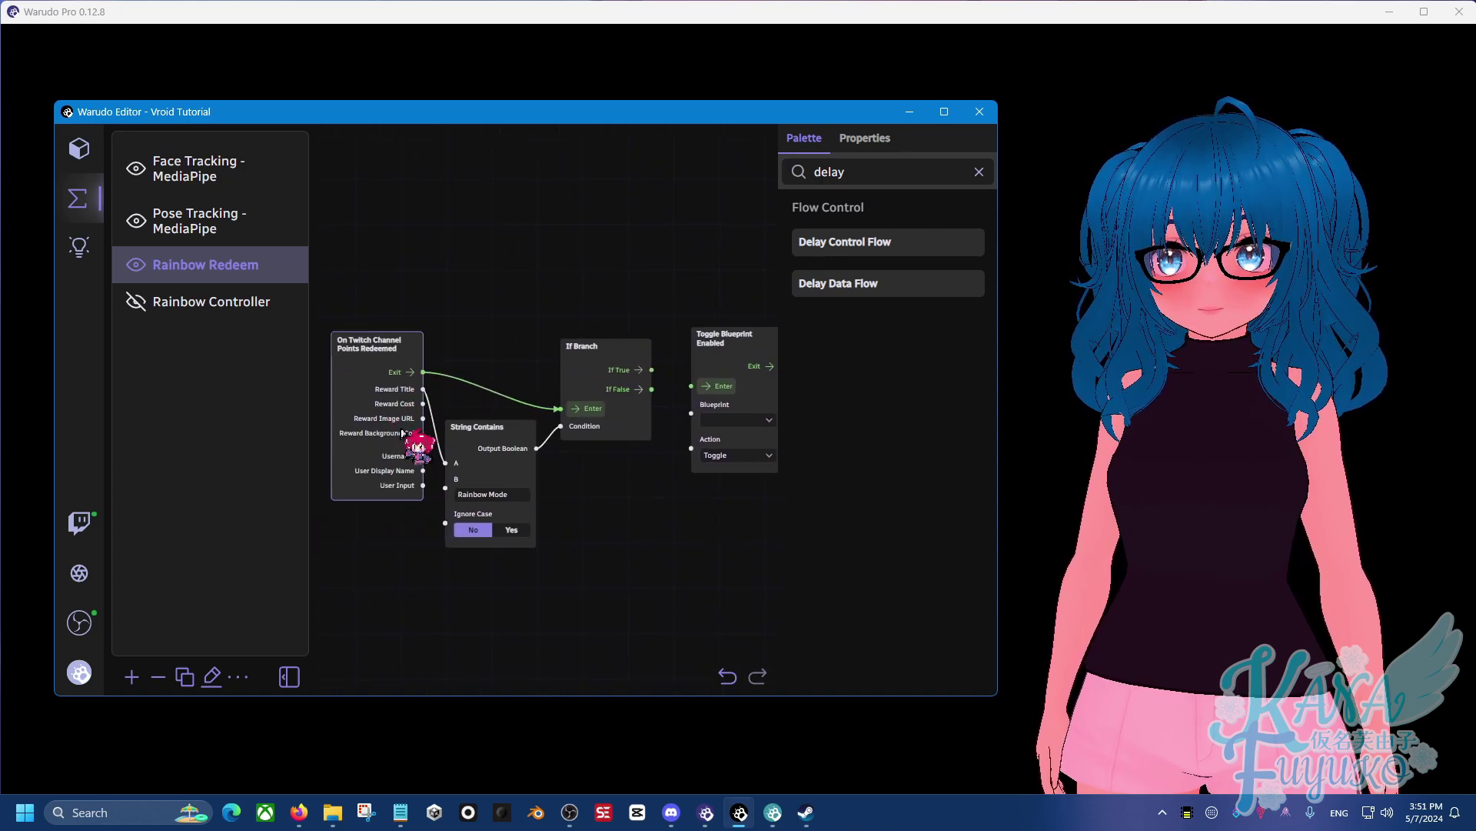
# - Wire If True into the first Toggle Blueprint Enabled node, which targets Rainbow Controller
pyautogui.scroll(2, 389, 389)
pyautogui.click(396, 361)
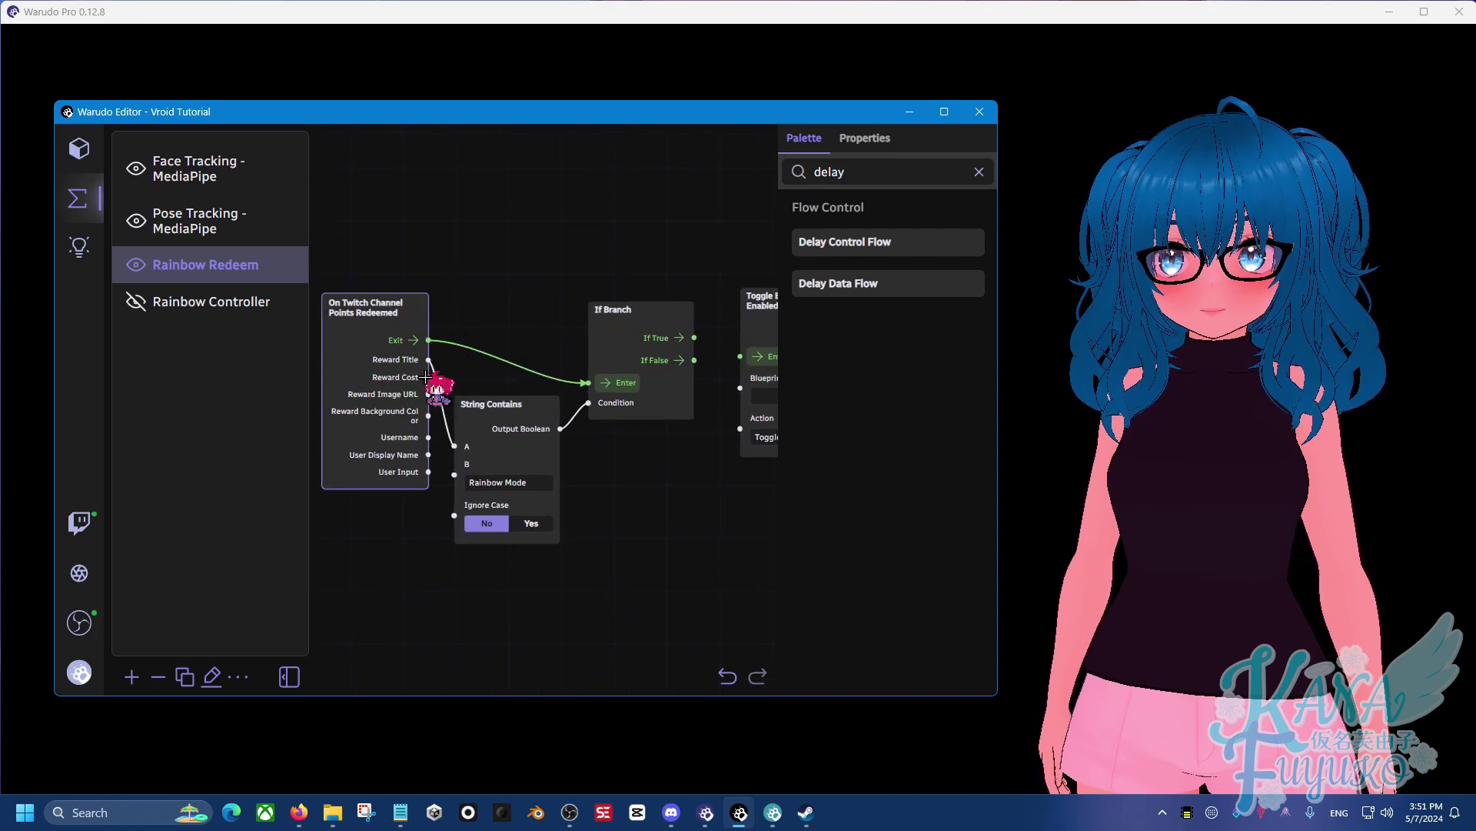
pyautogui.moveTo(547, 483); pyautogui.dragTo(443, 483)
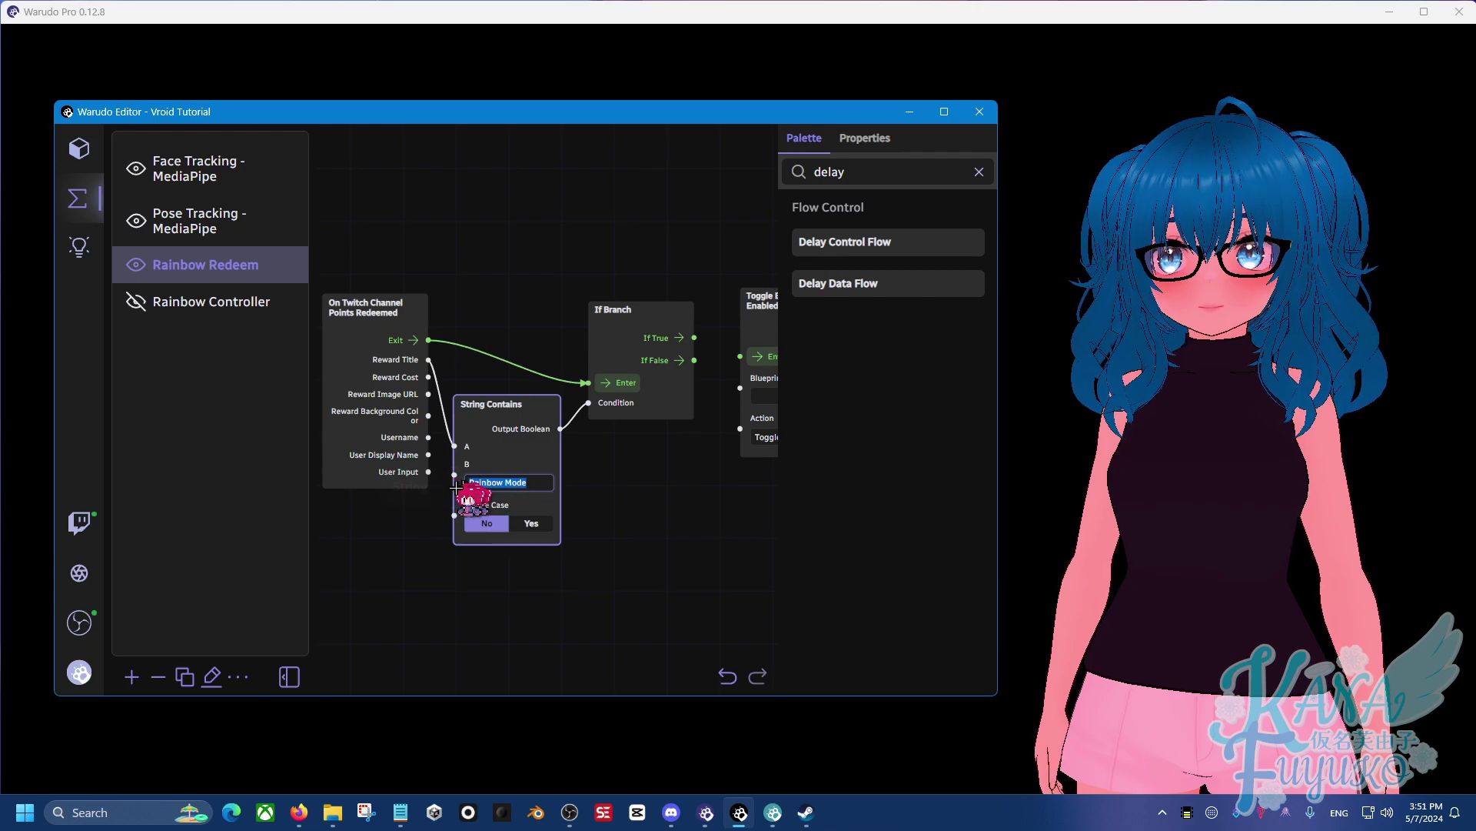
pyautogui.moveTo(640, 506); pyautogui.dragTo(511, 538)
pyautogui.moveTo(570, 367); pyautogui.dragTo(612, 387)
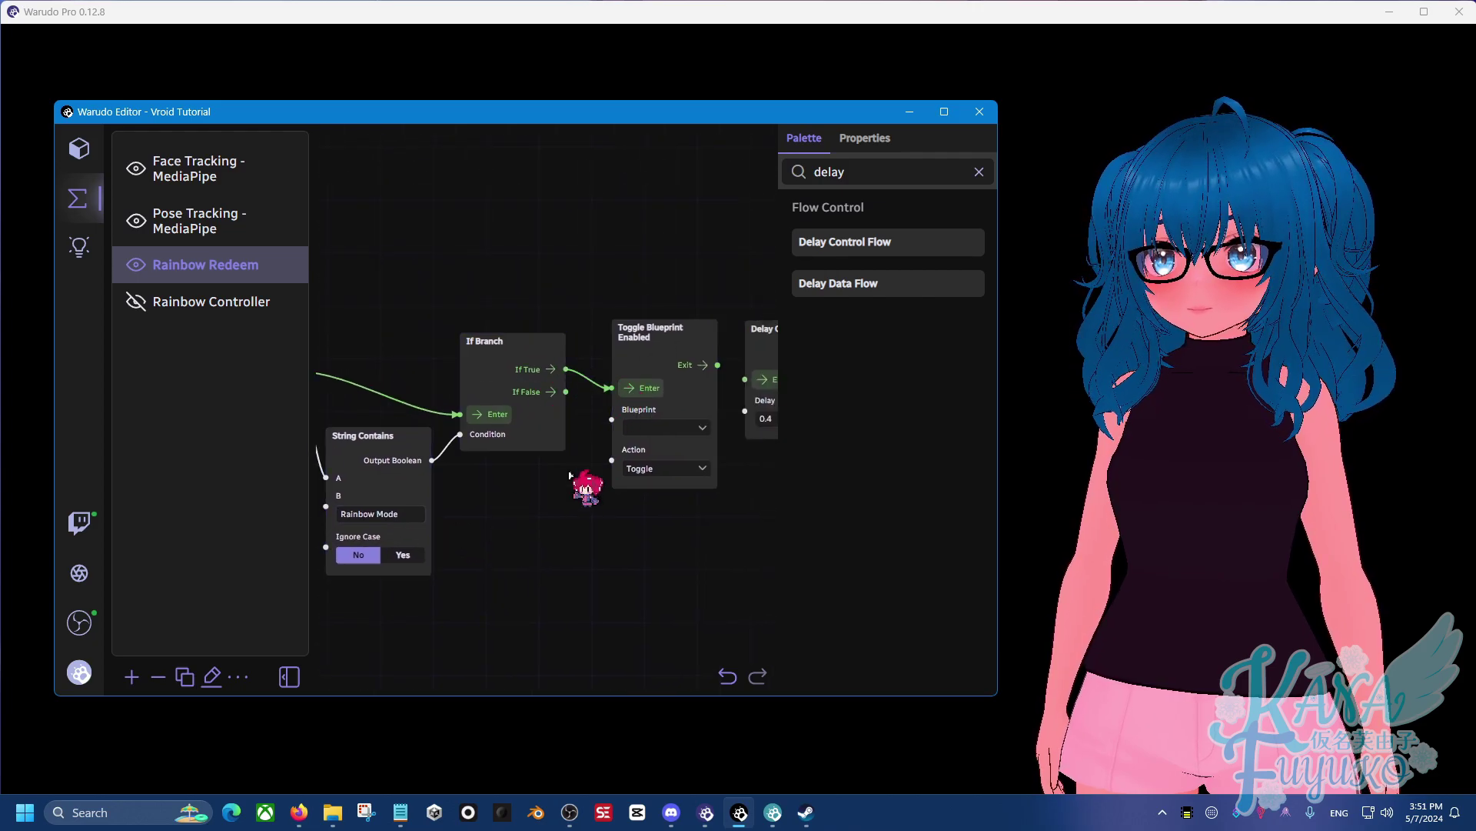
pyautogui.scroll(1, 567, 480)
pyautogui.click(671, 386)
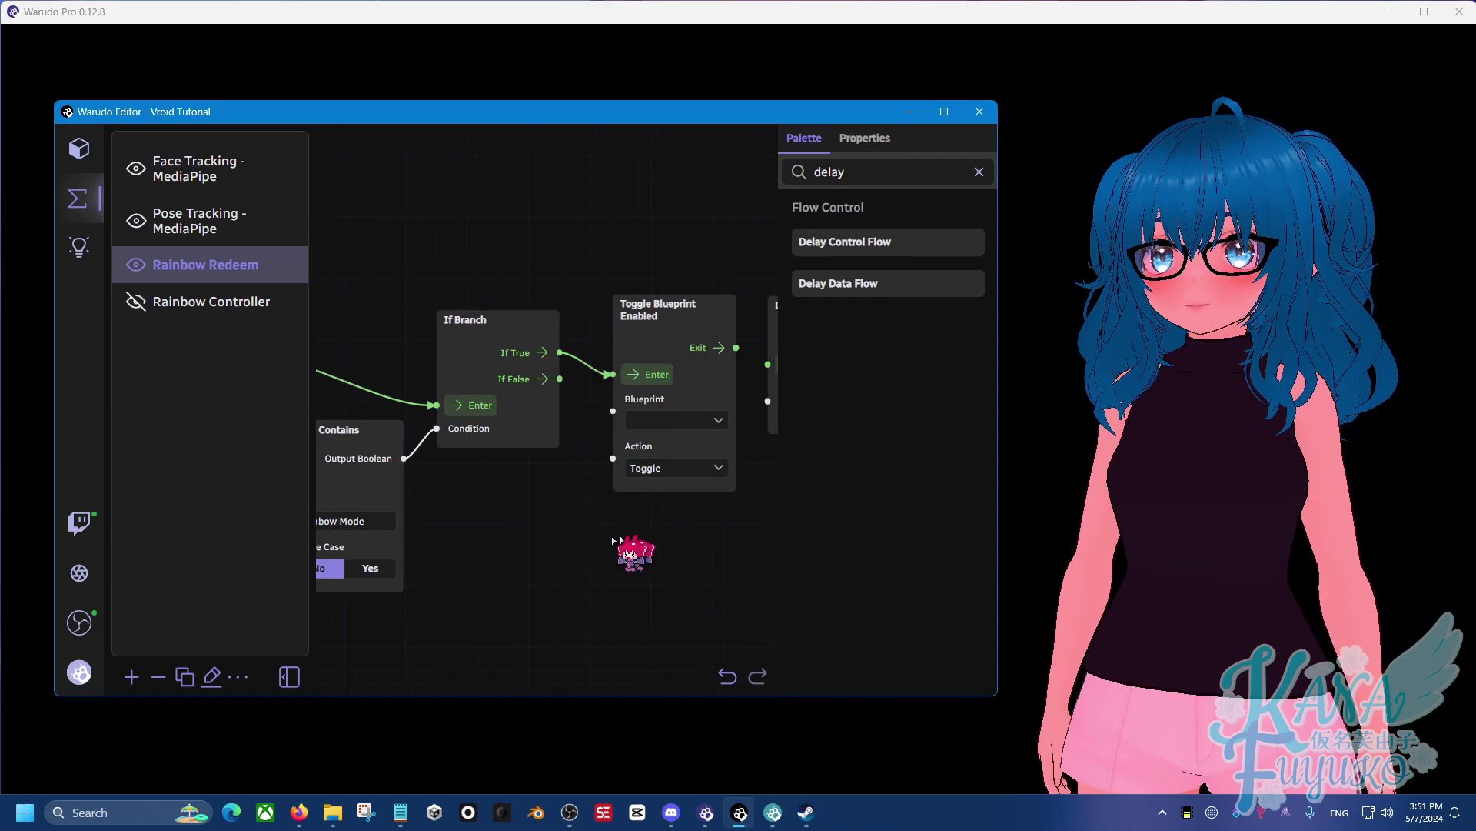
pyautogui.moveTo(636, 544); pyautogui.dragTo(435, 570)
# - Set the first toggle to Rainbow Controller with action Enable and wire its Exit to the Delay
pyautogui.click(469, 448)
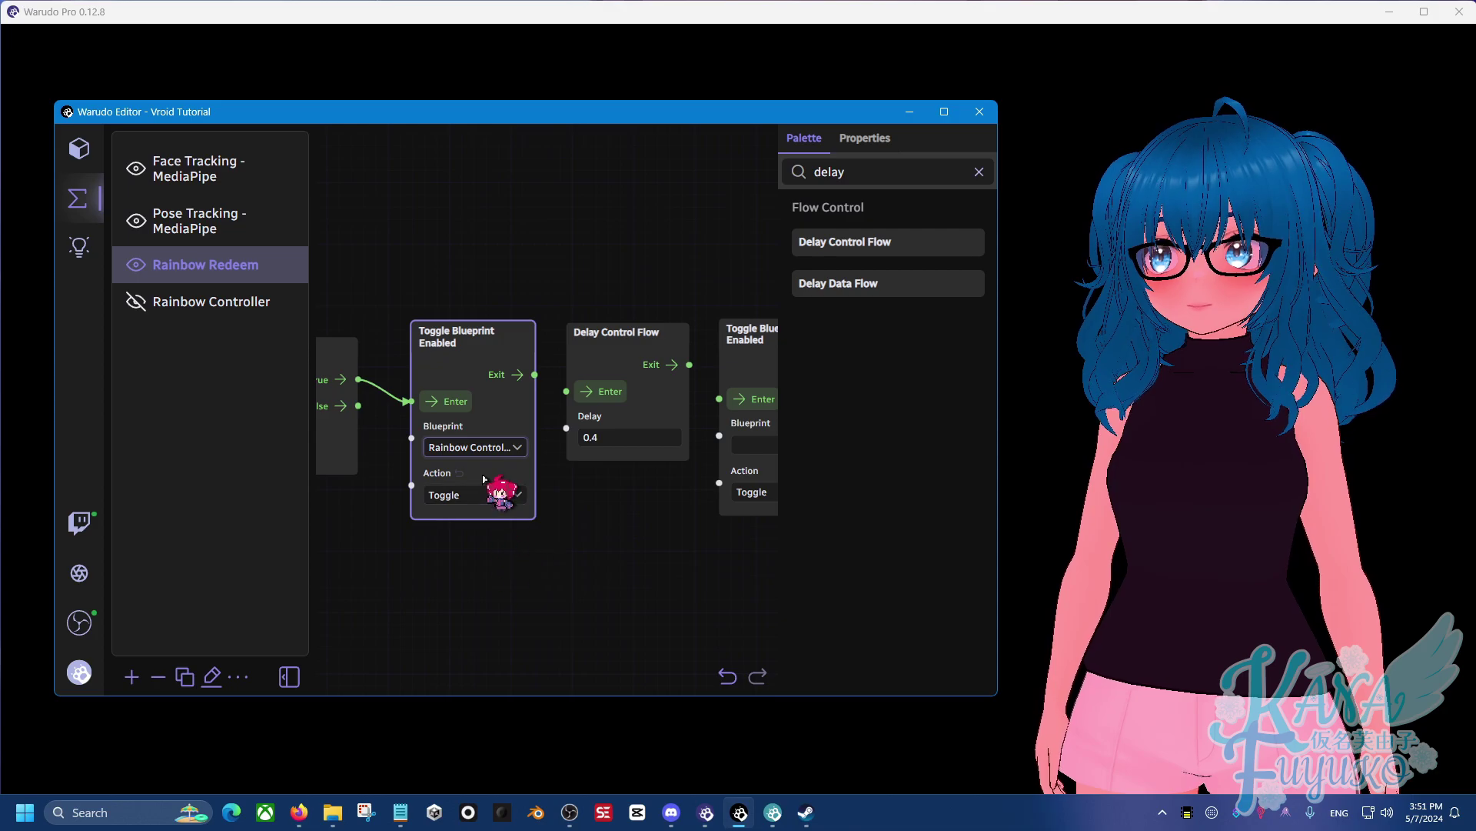
pyautogui.click(488, 495)
pyautogui.click(486, 551)
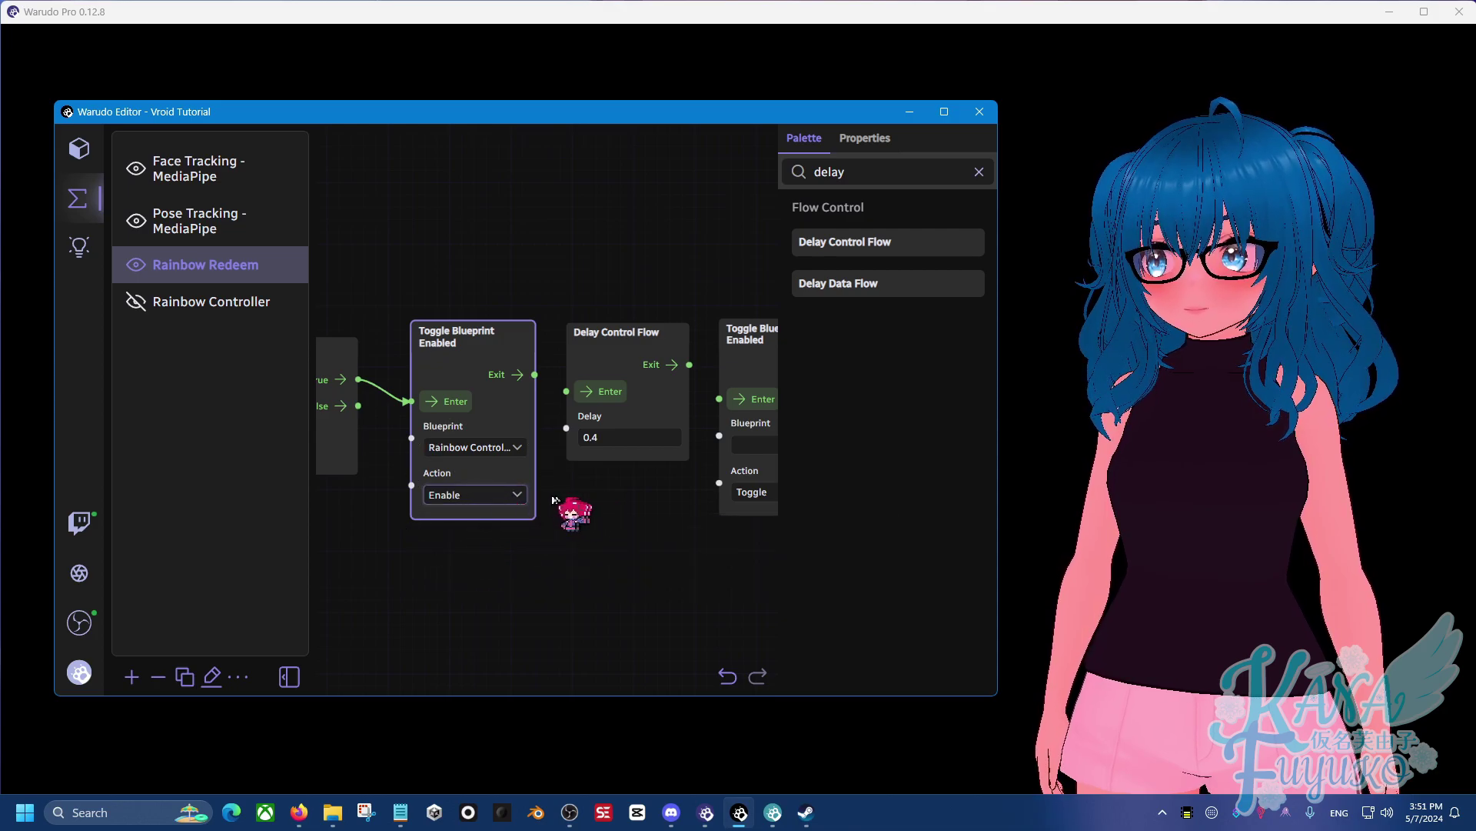
pyautogui.moveTo(558, 500); pyautogui.dragTo(493, 523)
pyautogui.moveTo(470, 398); pyautogui.dragTo(500, 416)
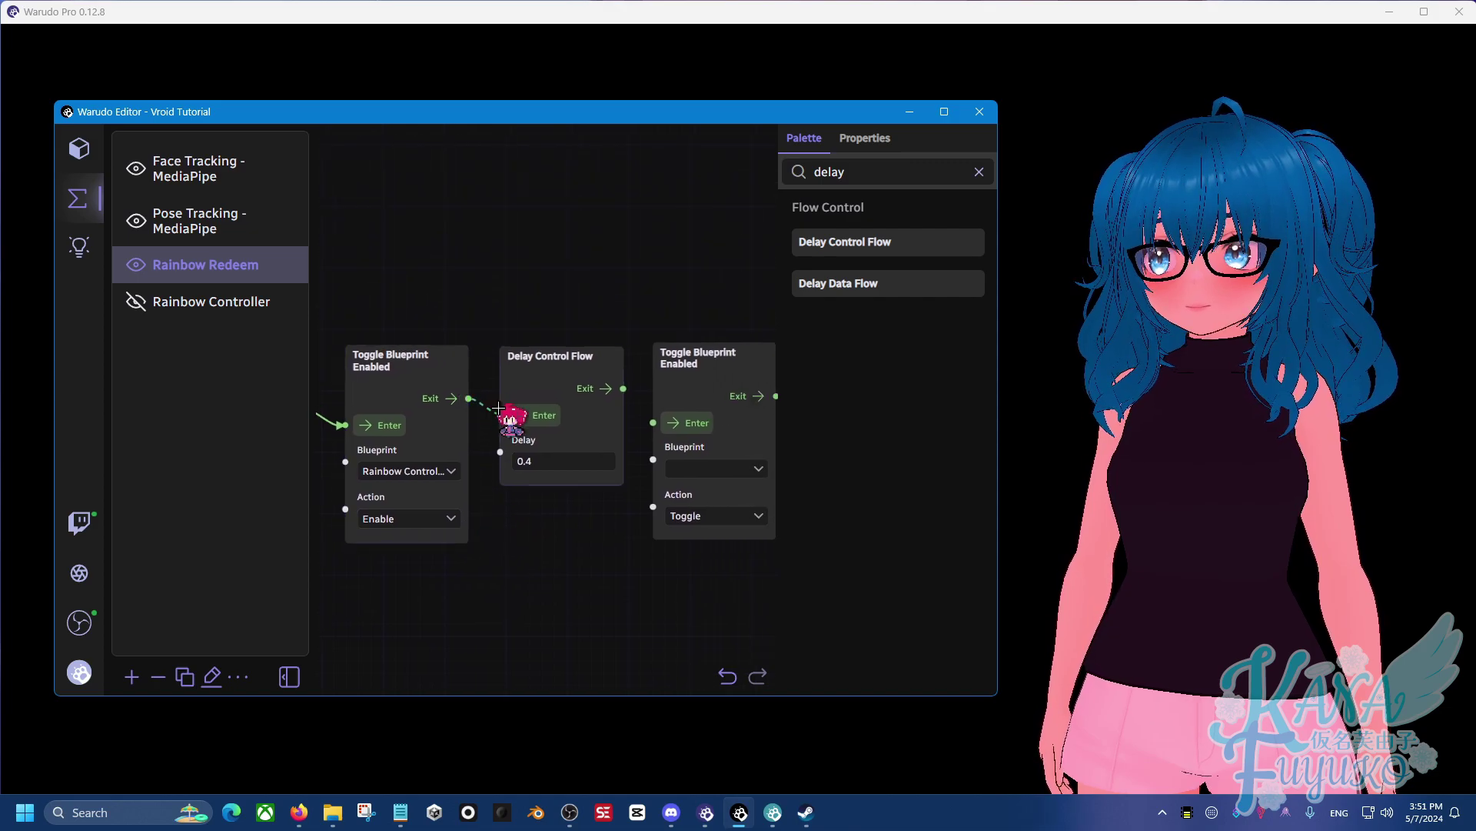
# - Set the Delay to 5 and wire its Exit into the second toggle's Enter
pyautogui.click(554, 461)
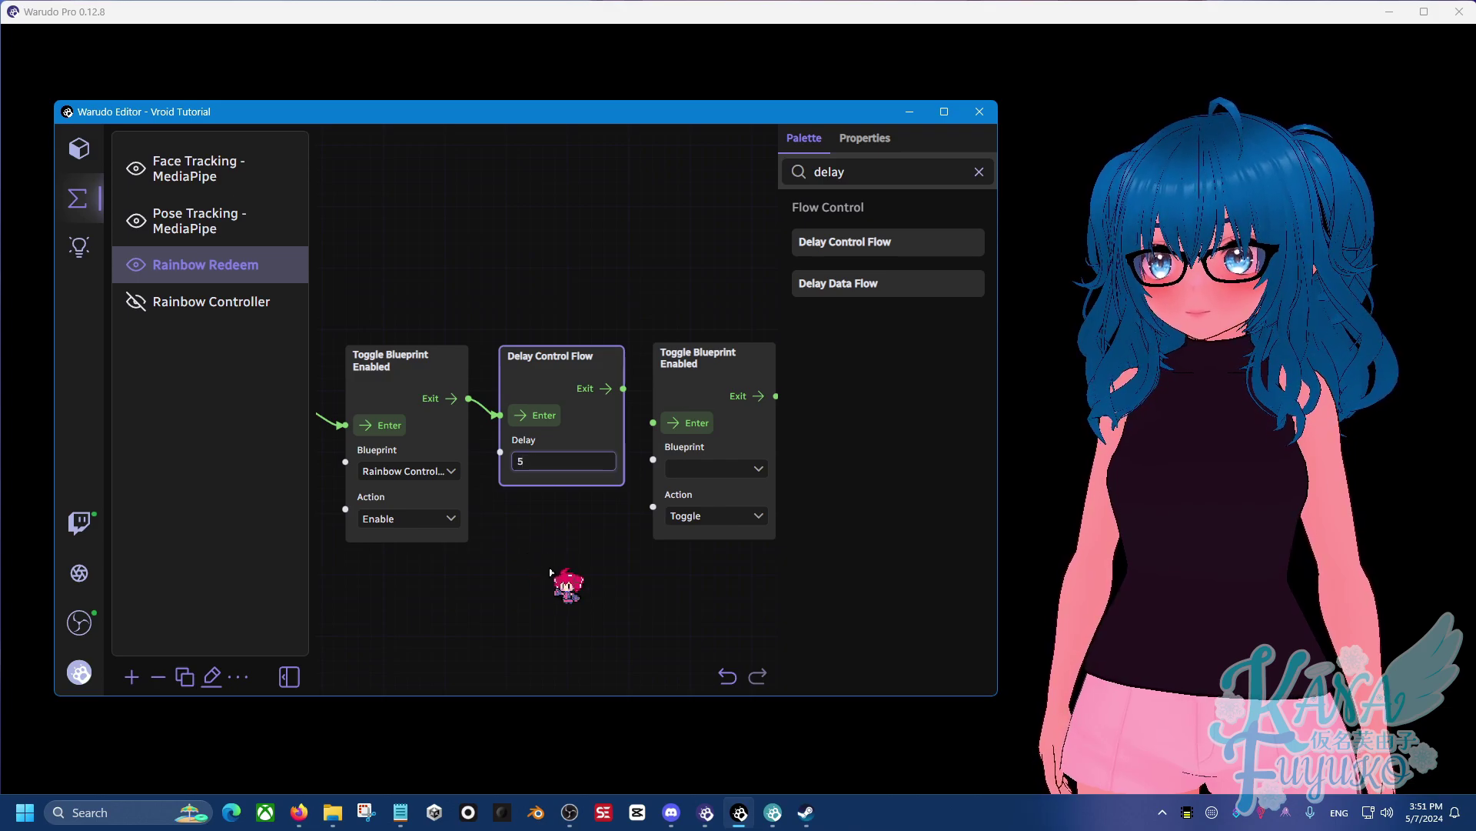
pyautogui.moveTo(547, 356); pyautogui.dragTo(540, 356)
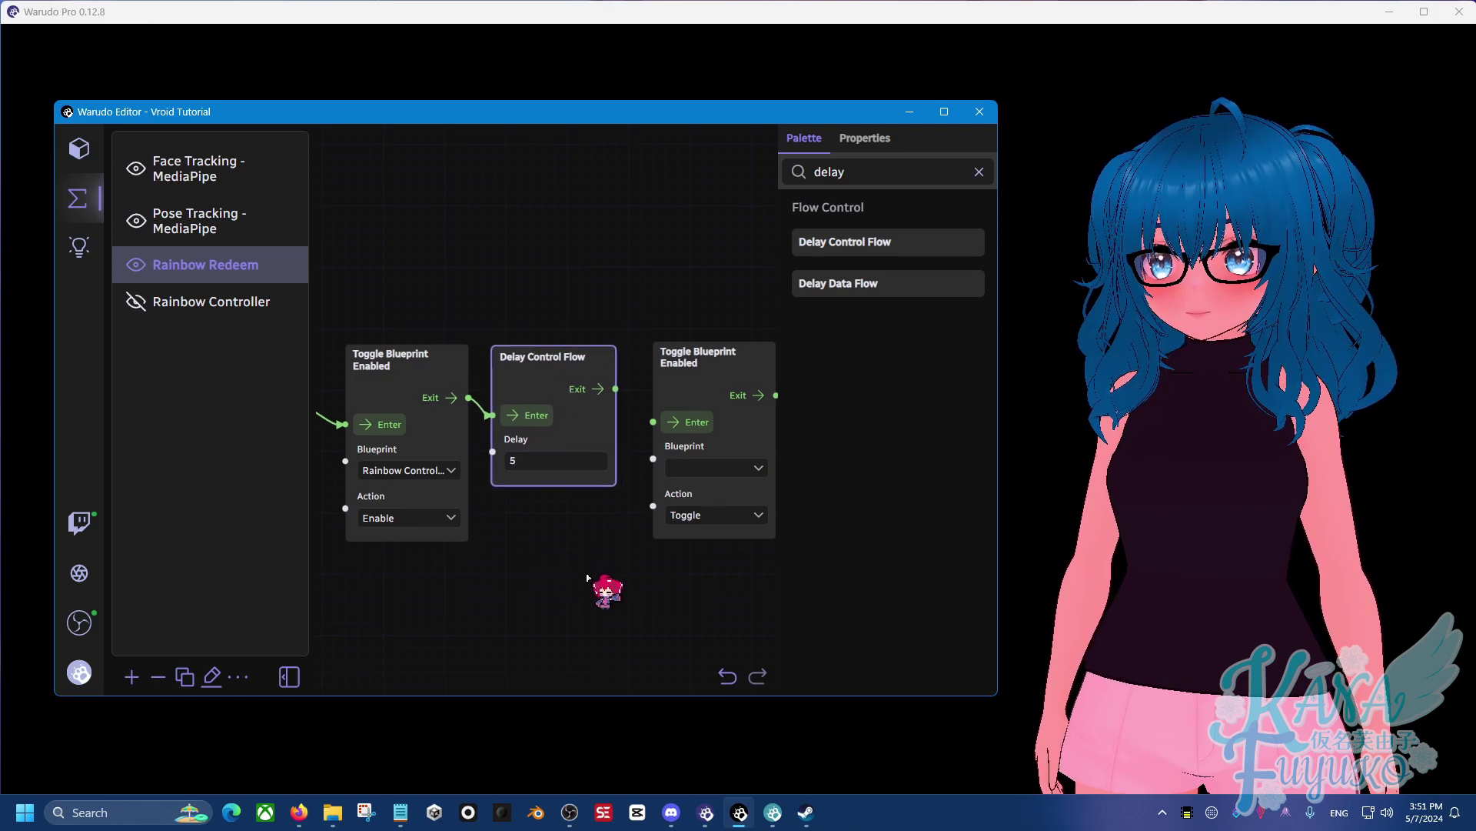
pyautogui.moveTo(589, 577); pyautogui.dragTo(562, 574)
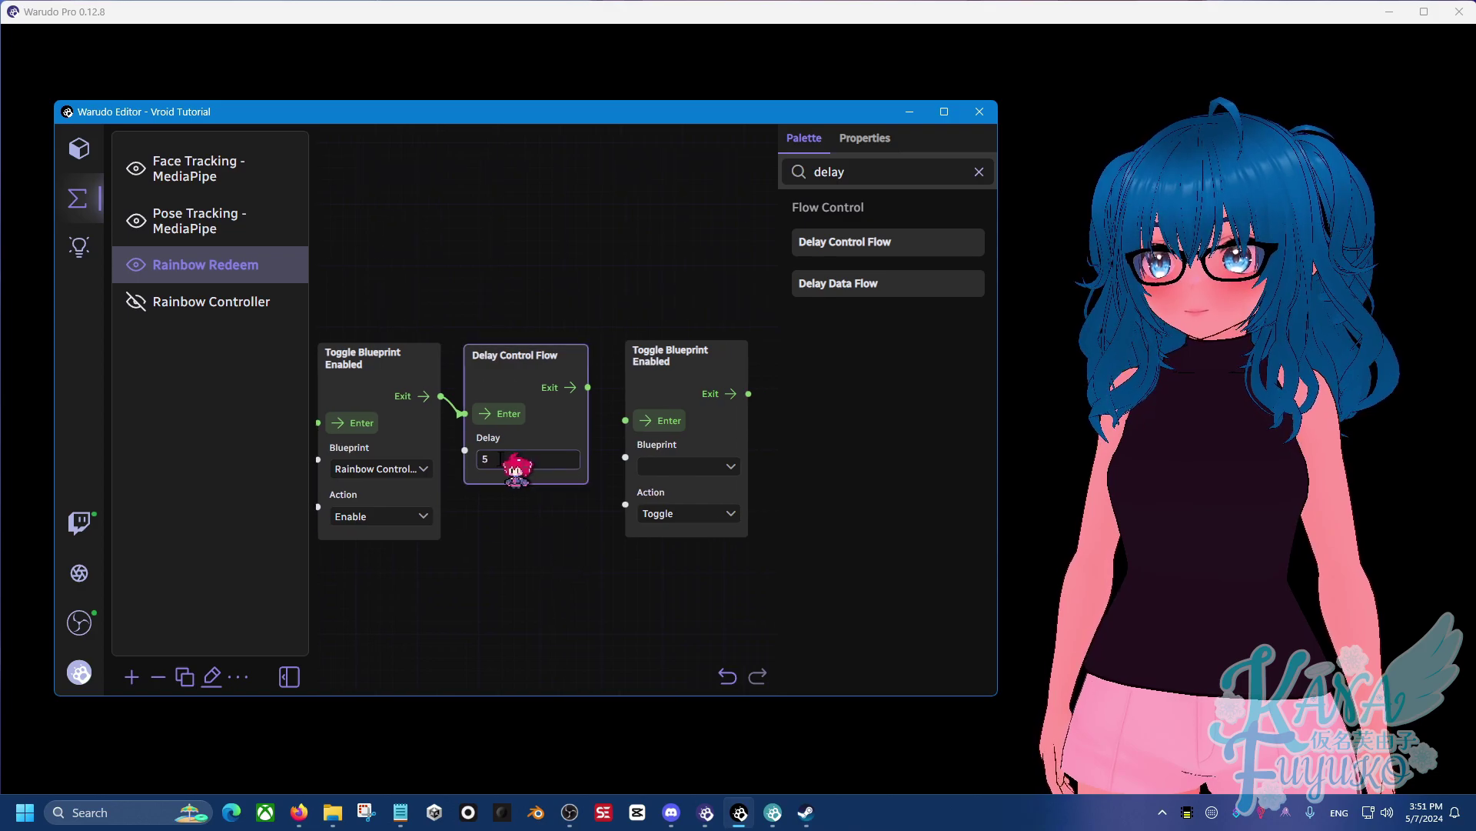
pyautogui.press('ctrl')
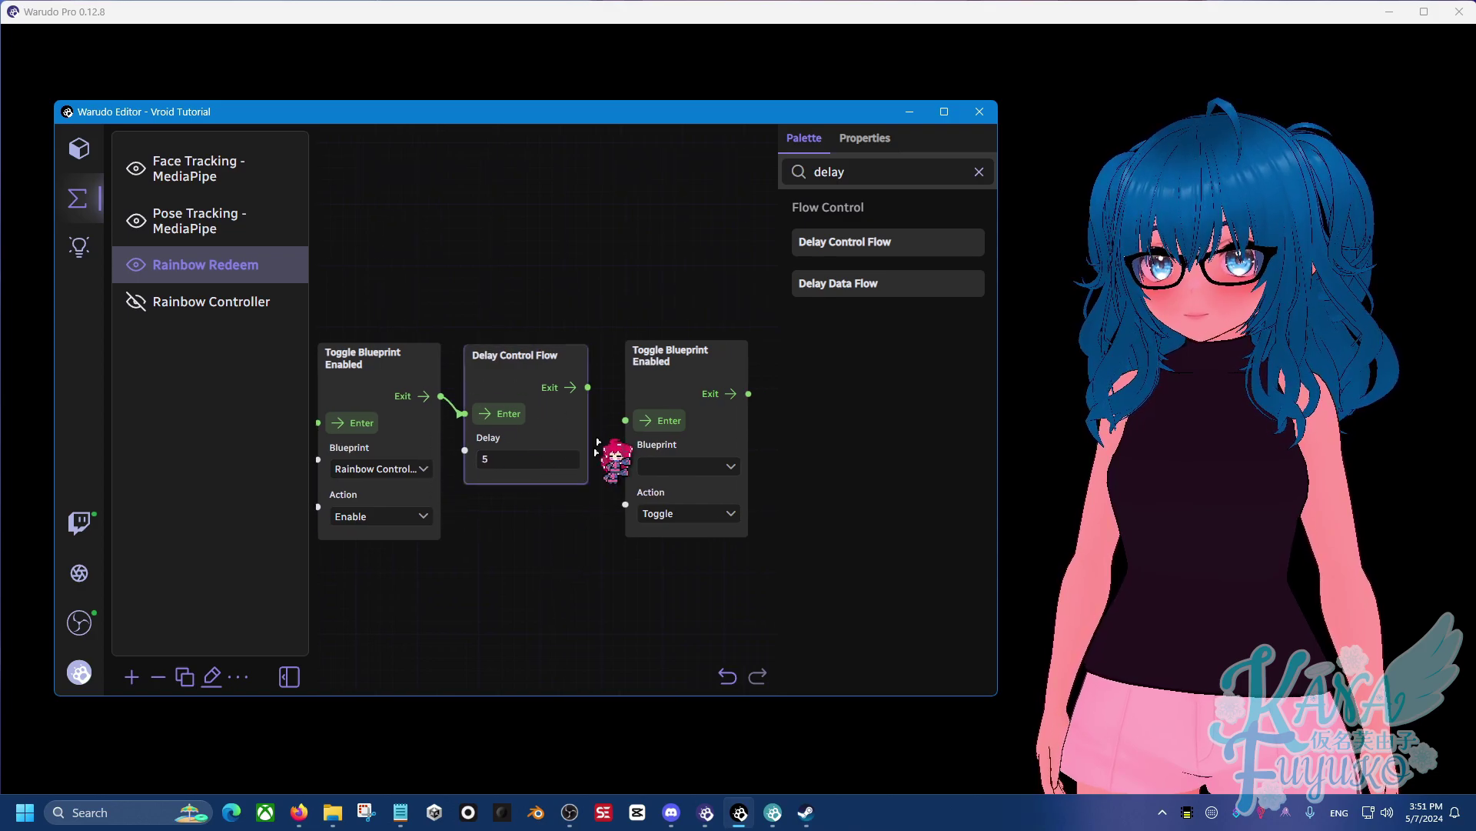
pyautogui.moveTo(588, 387); pyautogui.dragTo(625, 420)
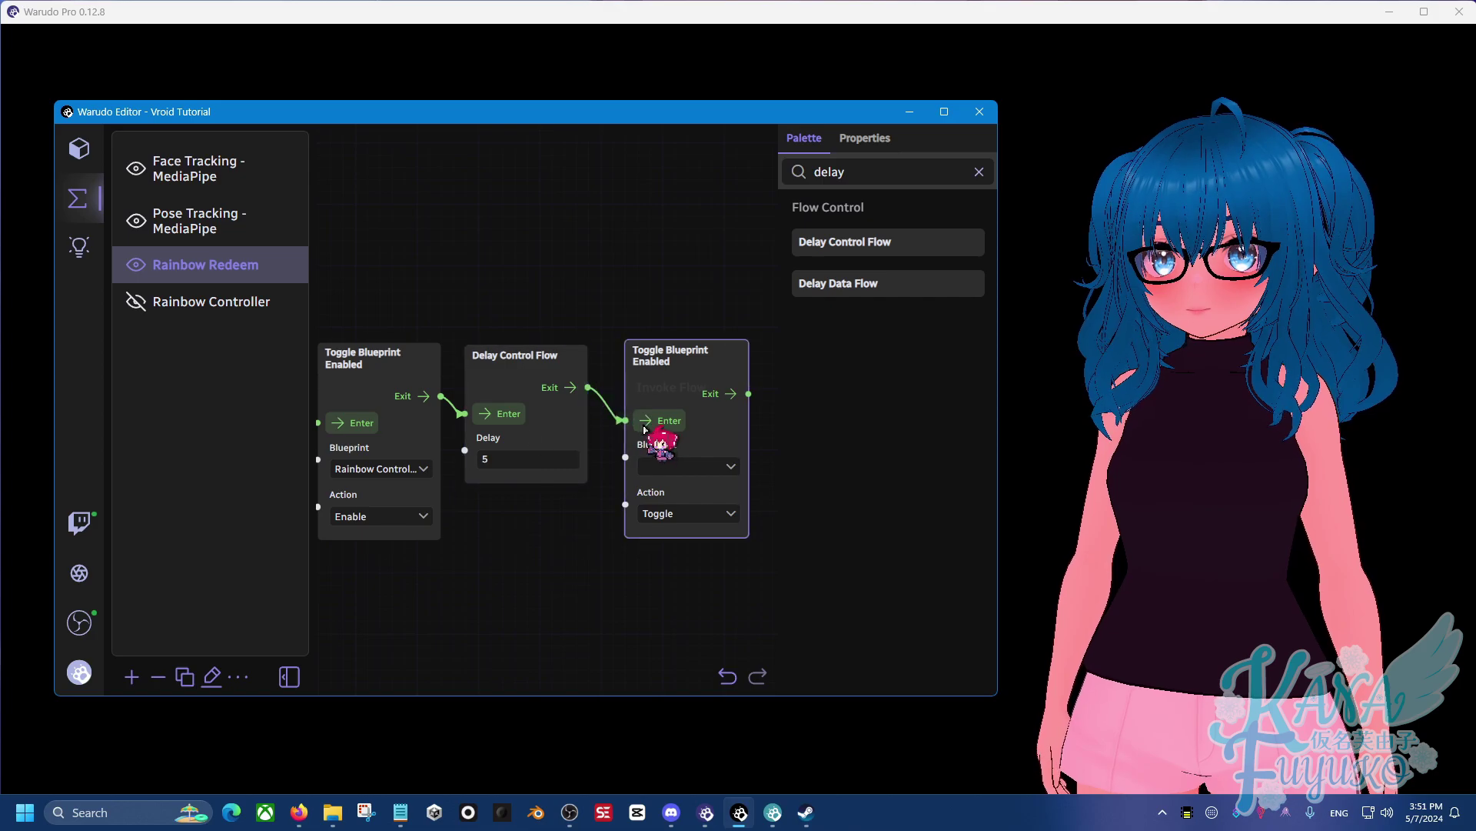
# - Set the second toggle to Rainbow Controller with action Disable
pyautogui.click(666, 466)
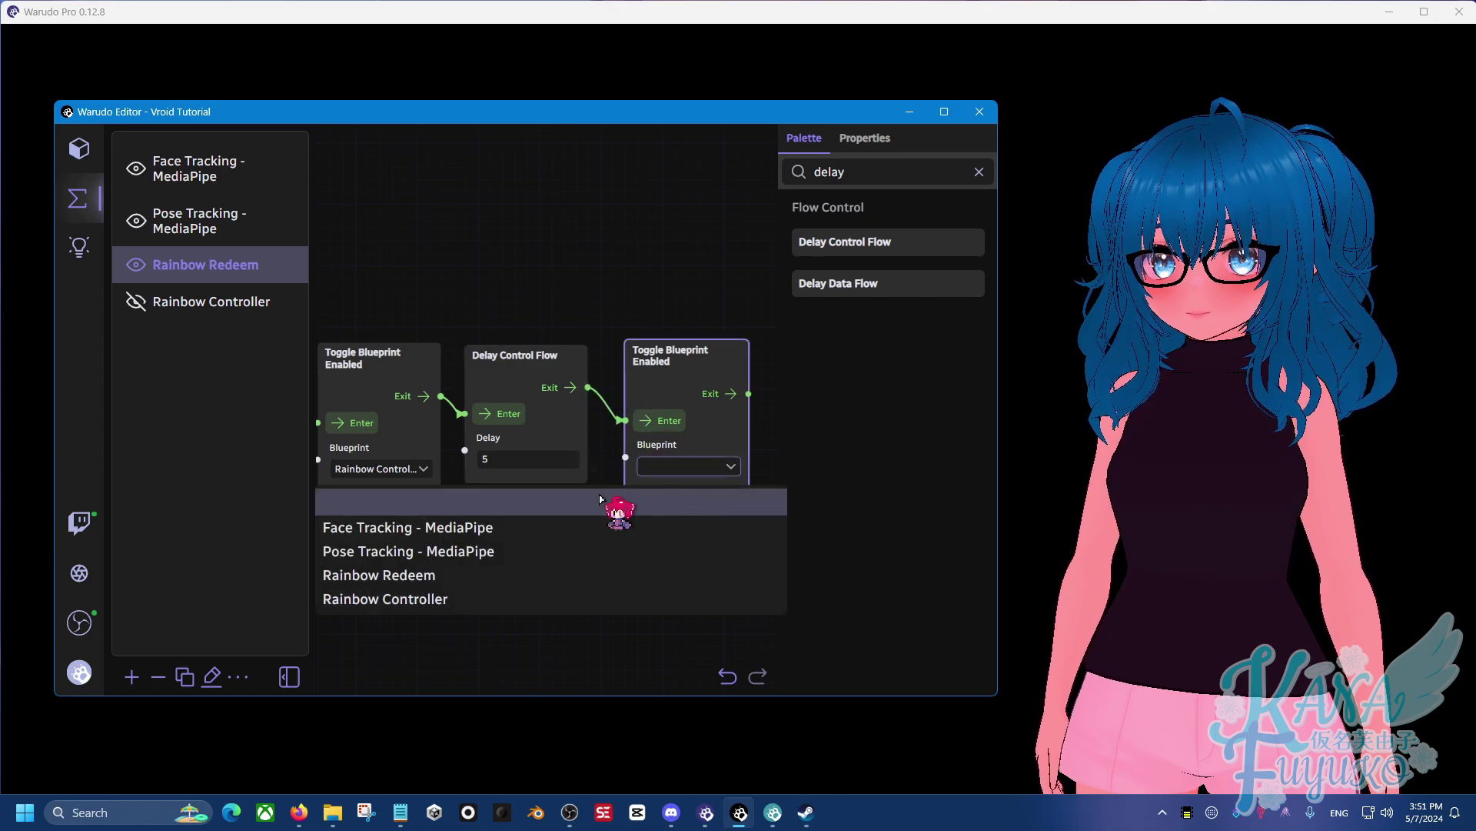
pyautogui.click(447, 601)
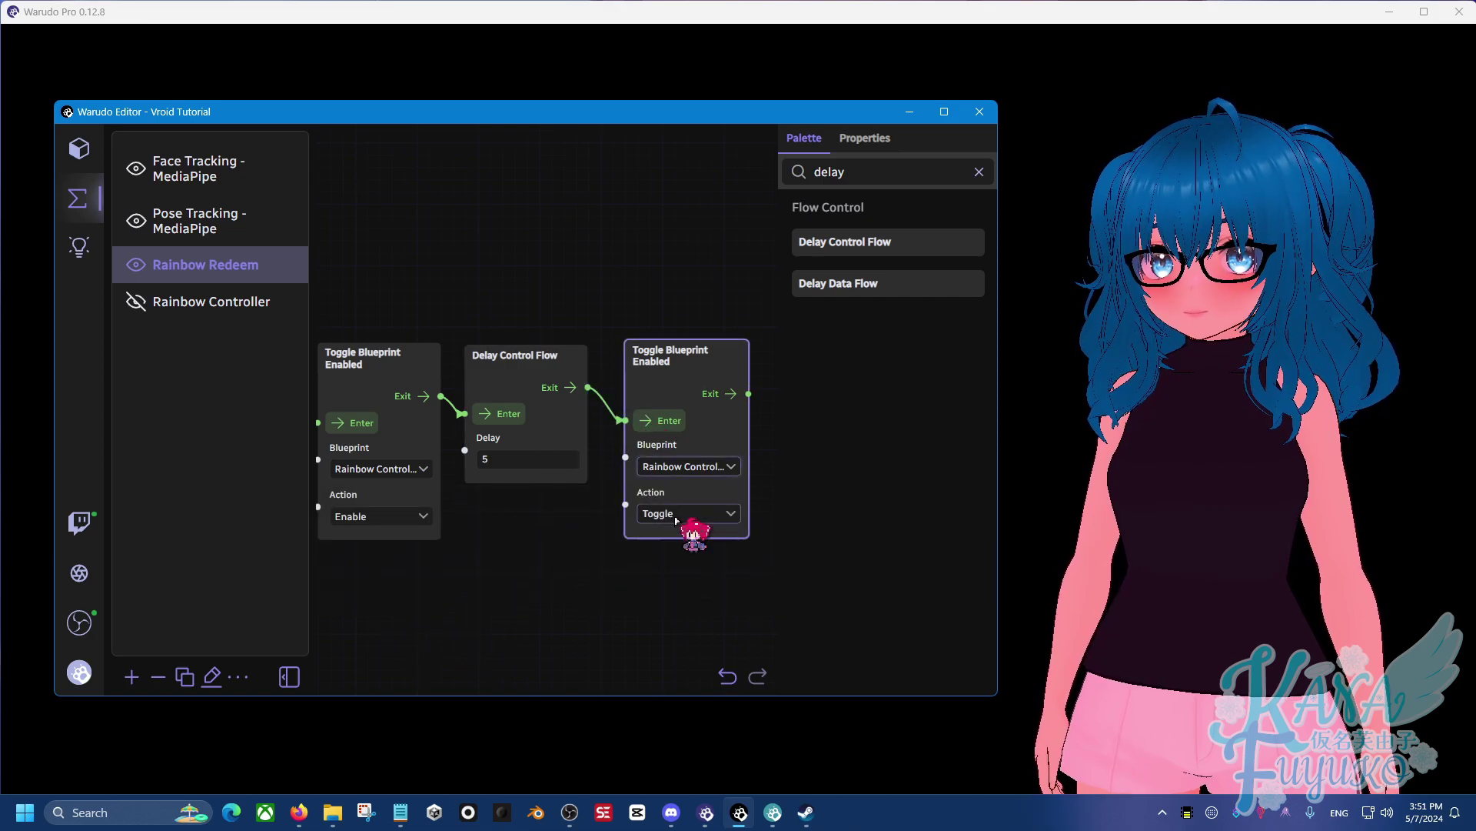
pyautogui.click(676, 517)
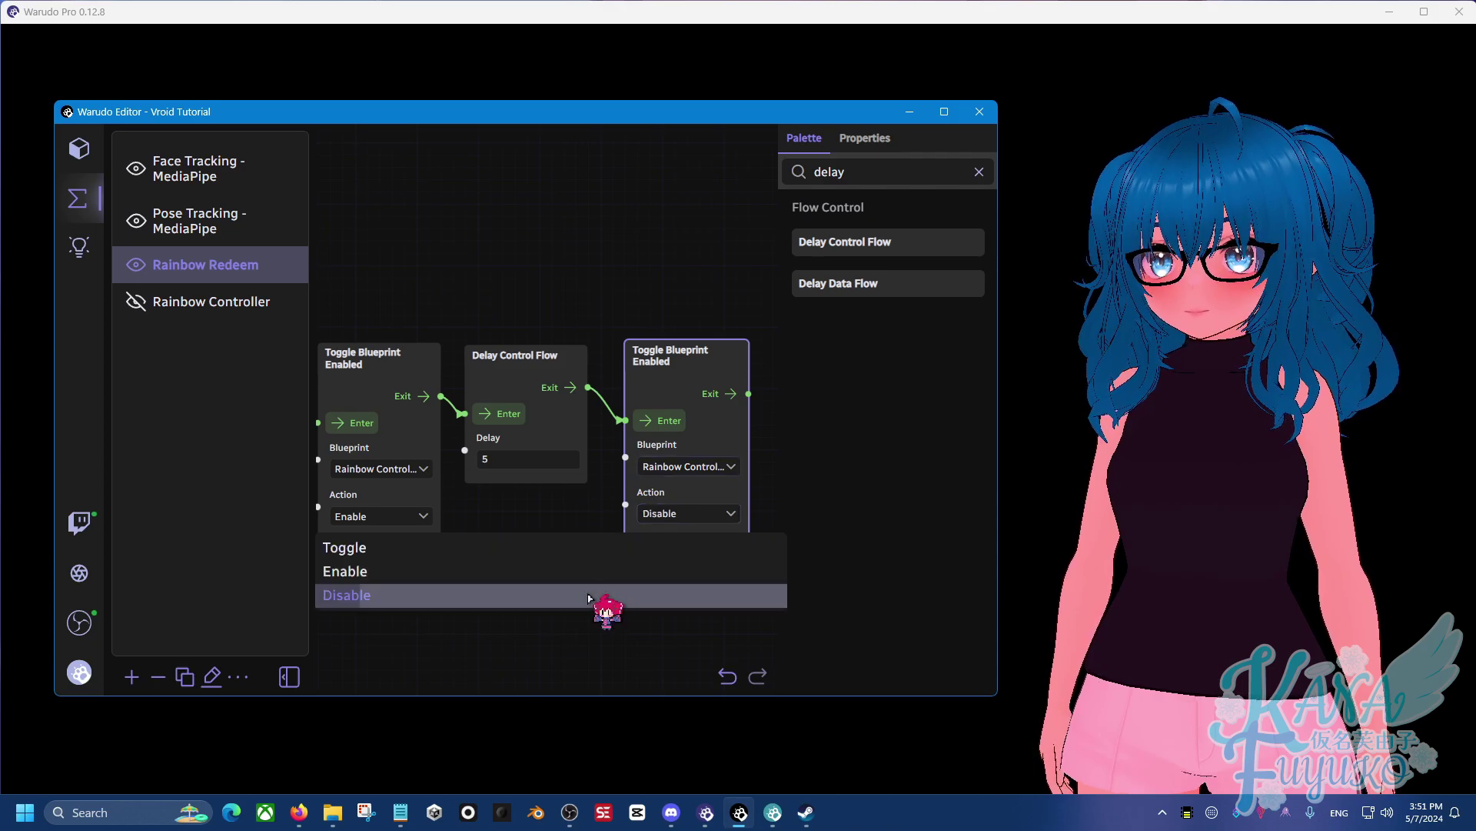
pyautogui.click(598, 597)
pyautogui.click(541, 597)
pyautogui.scroll(-3, 516, 611)
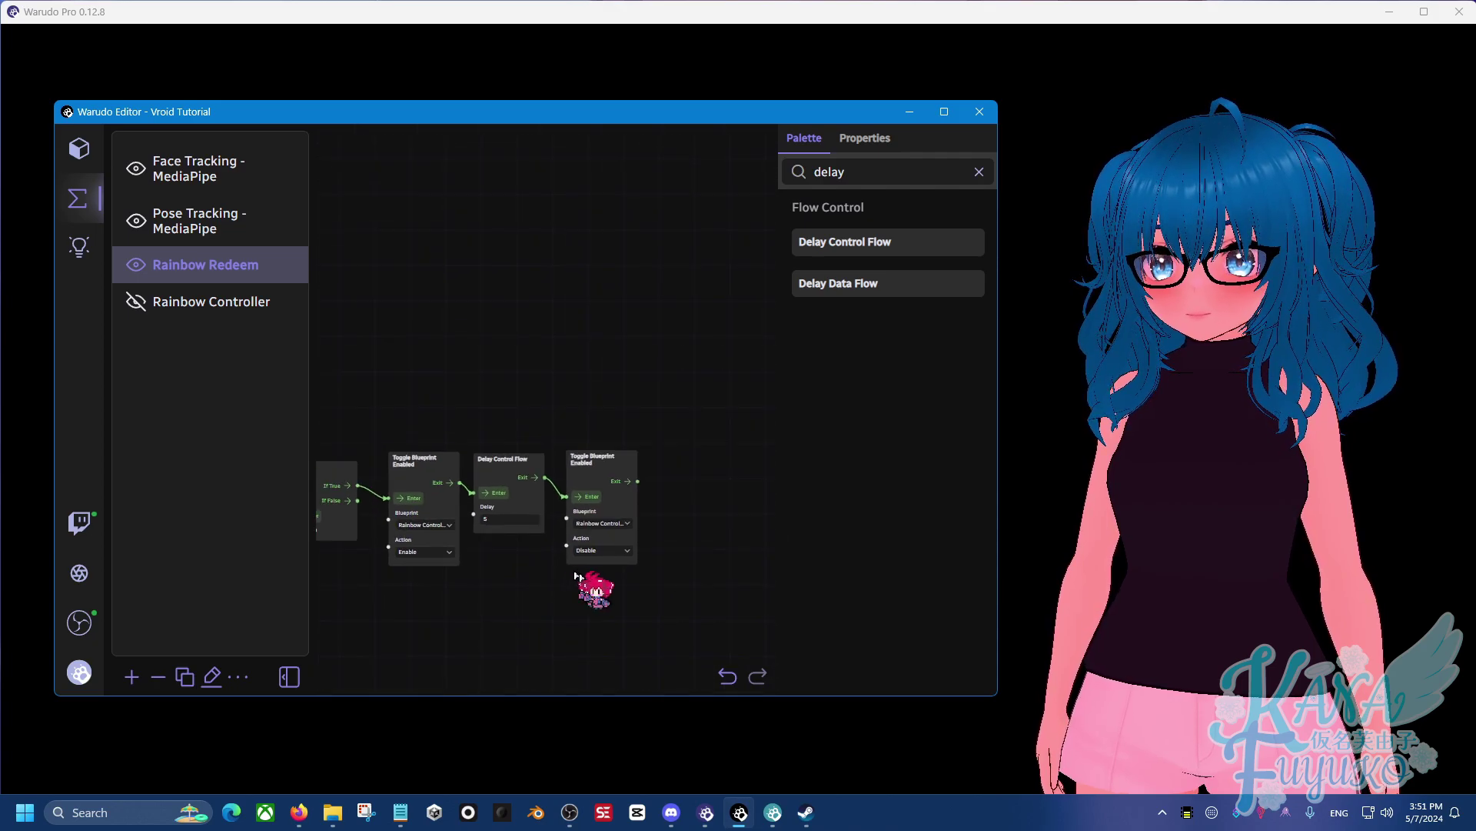
pyautogui.scroll(1, 639, 571)
pyautogui.moveTo(659, 530); pyautogui.dragTo(603, 518)
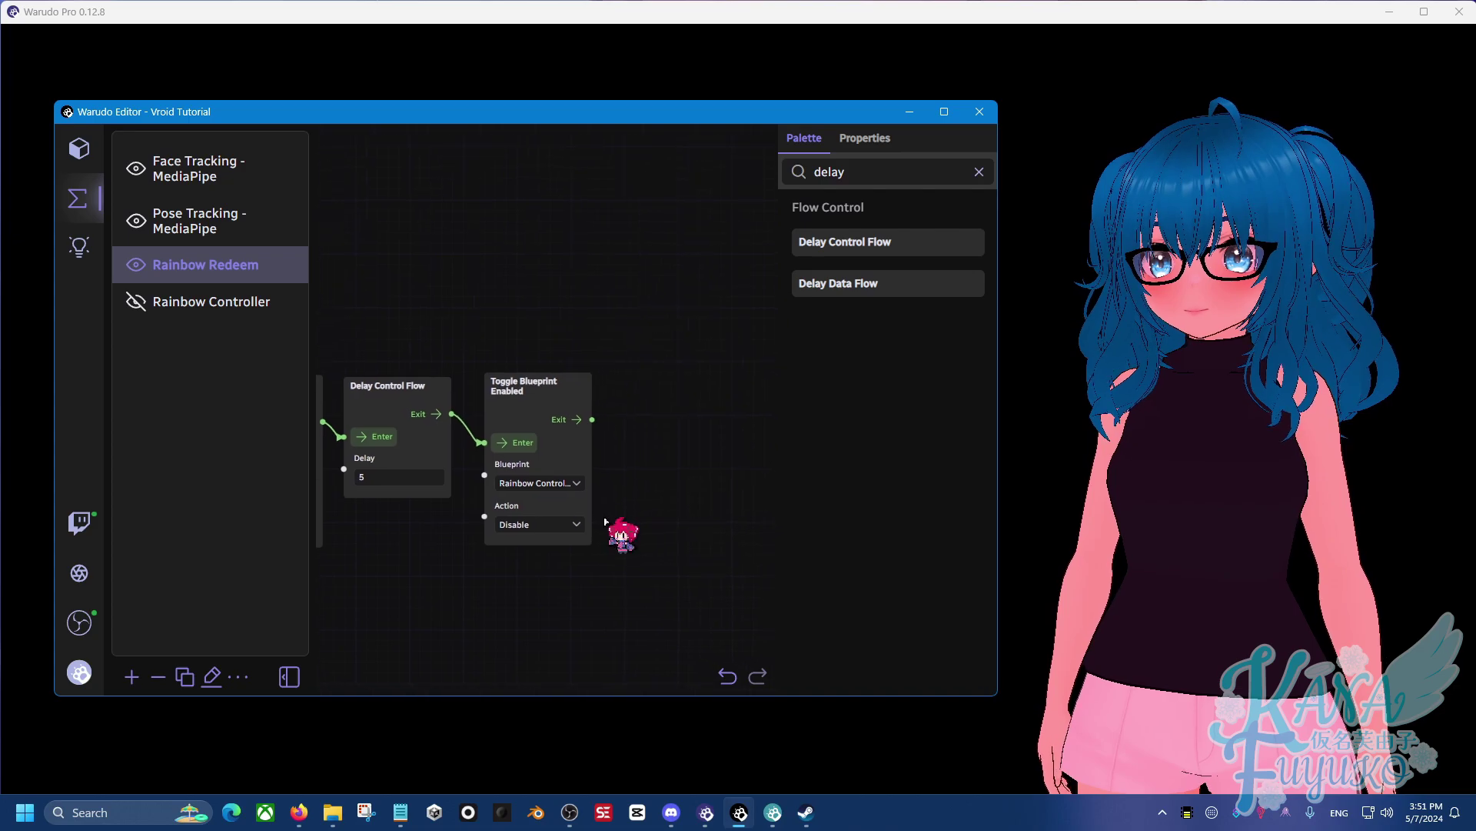
# - Clear the palette search and open the Rainbow Controller blueprint with empty canvas in view
pyautogui.doubleClick(845, 173)
pyautogui.write('light')
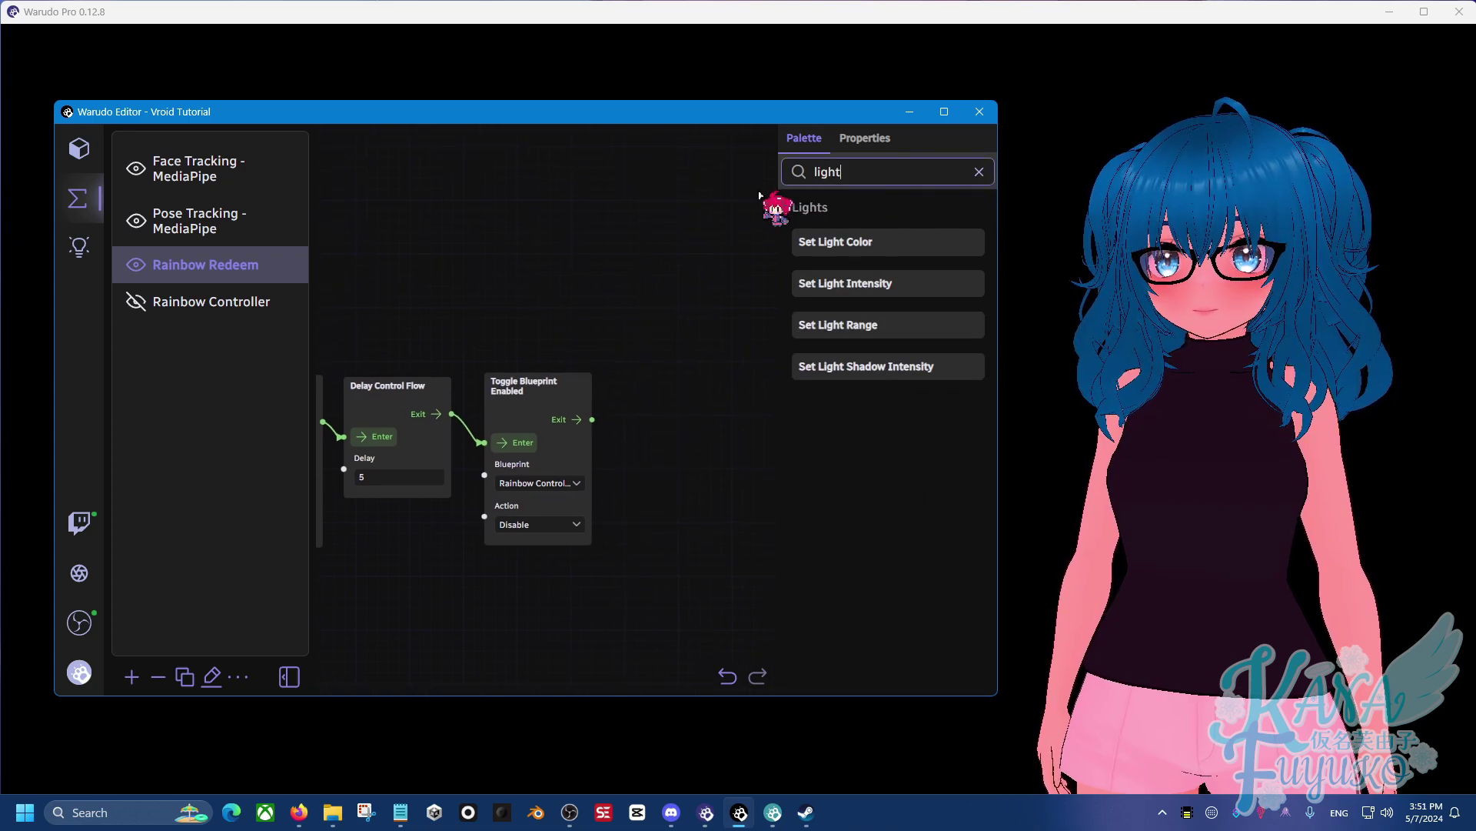
pyautogui.hotkey('ctrl', 'a')
pyautogui.press('BackSpace')
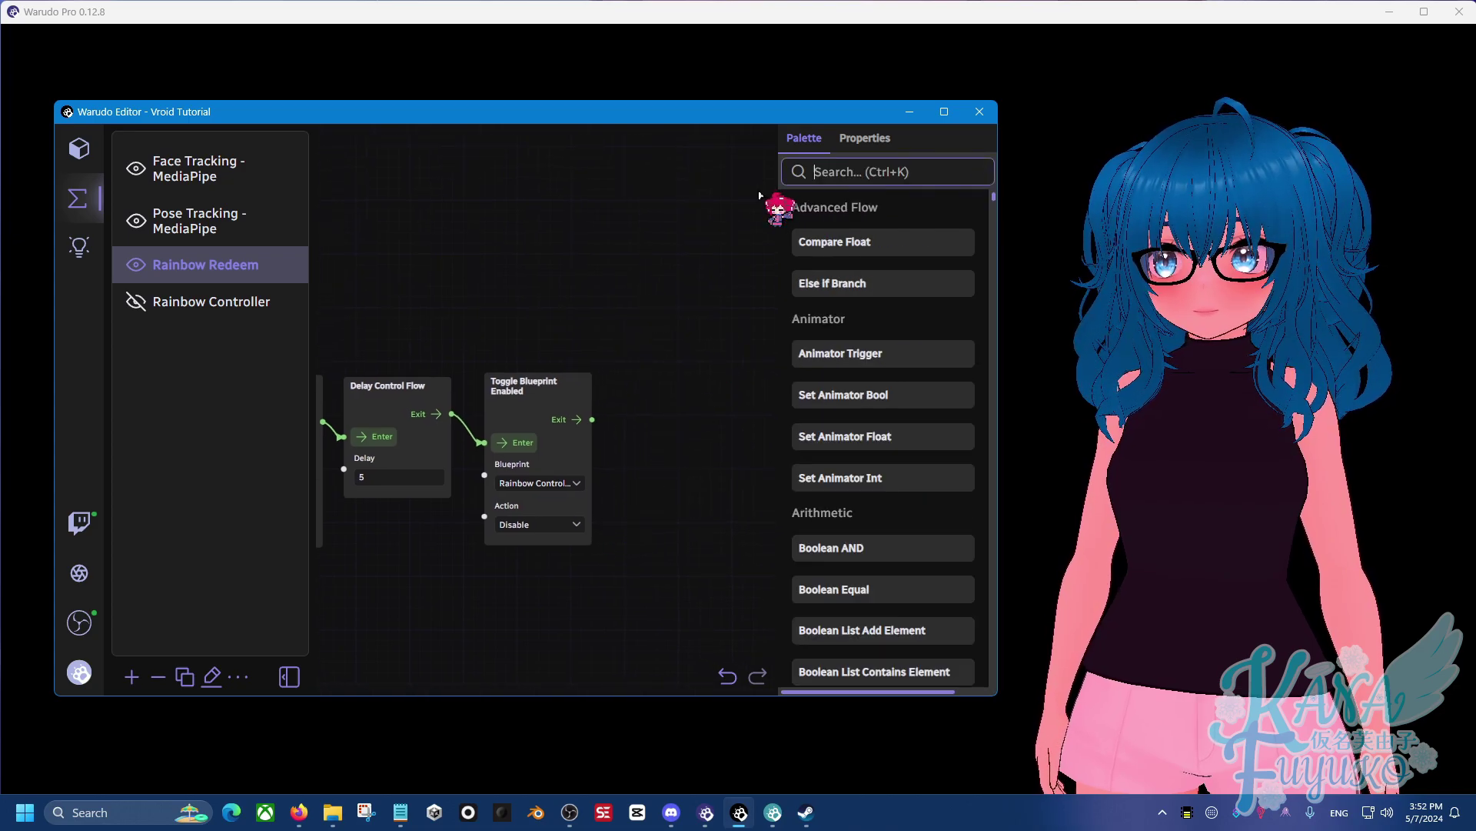
pyautogui.click(513, 235)
pyautogui.scroll(-2, 506, 240)
pyautogui.moveTo(454, 243); pyautogui.dragTo(798, 217)
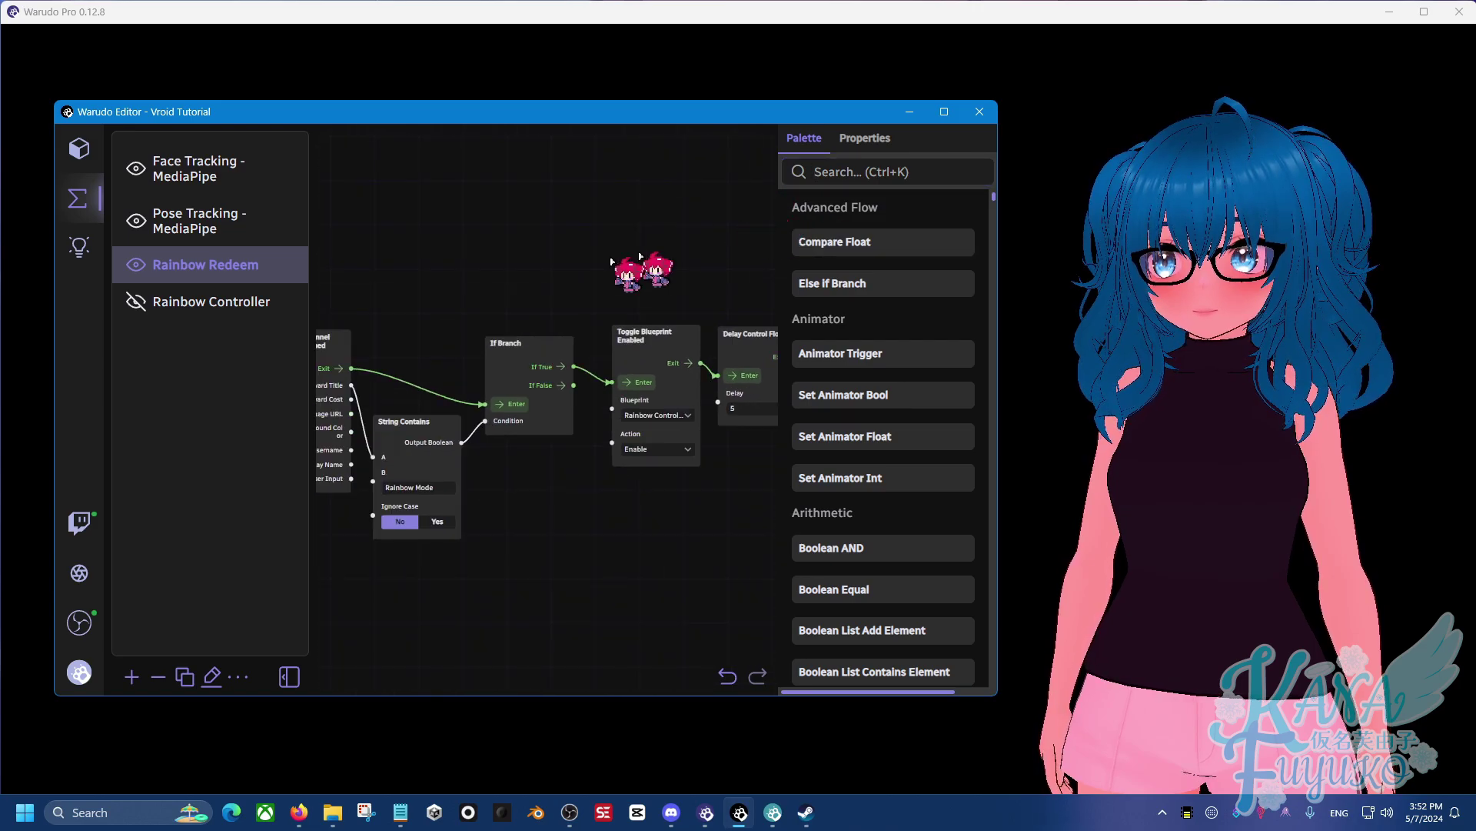
pyautogui.scroll(-1, 565, 264)
pyautogui.click(219, 311)
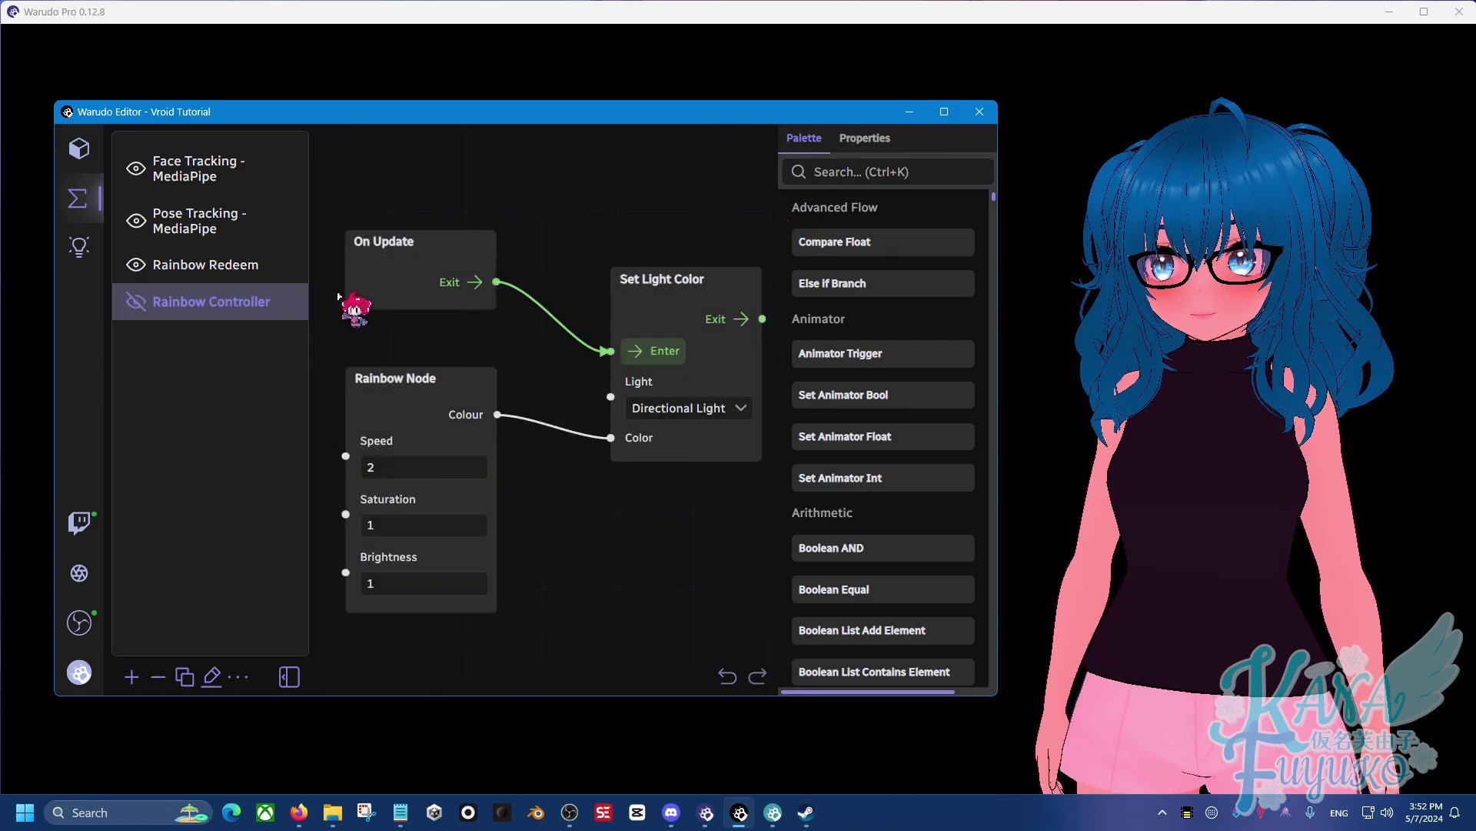
pyautogui.scroll(-1, 527, 197)
pyautogui.moveTo(527, 197); pyautogui.dragTo(534, 498)
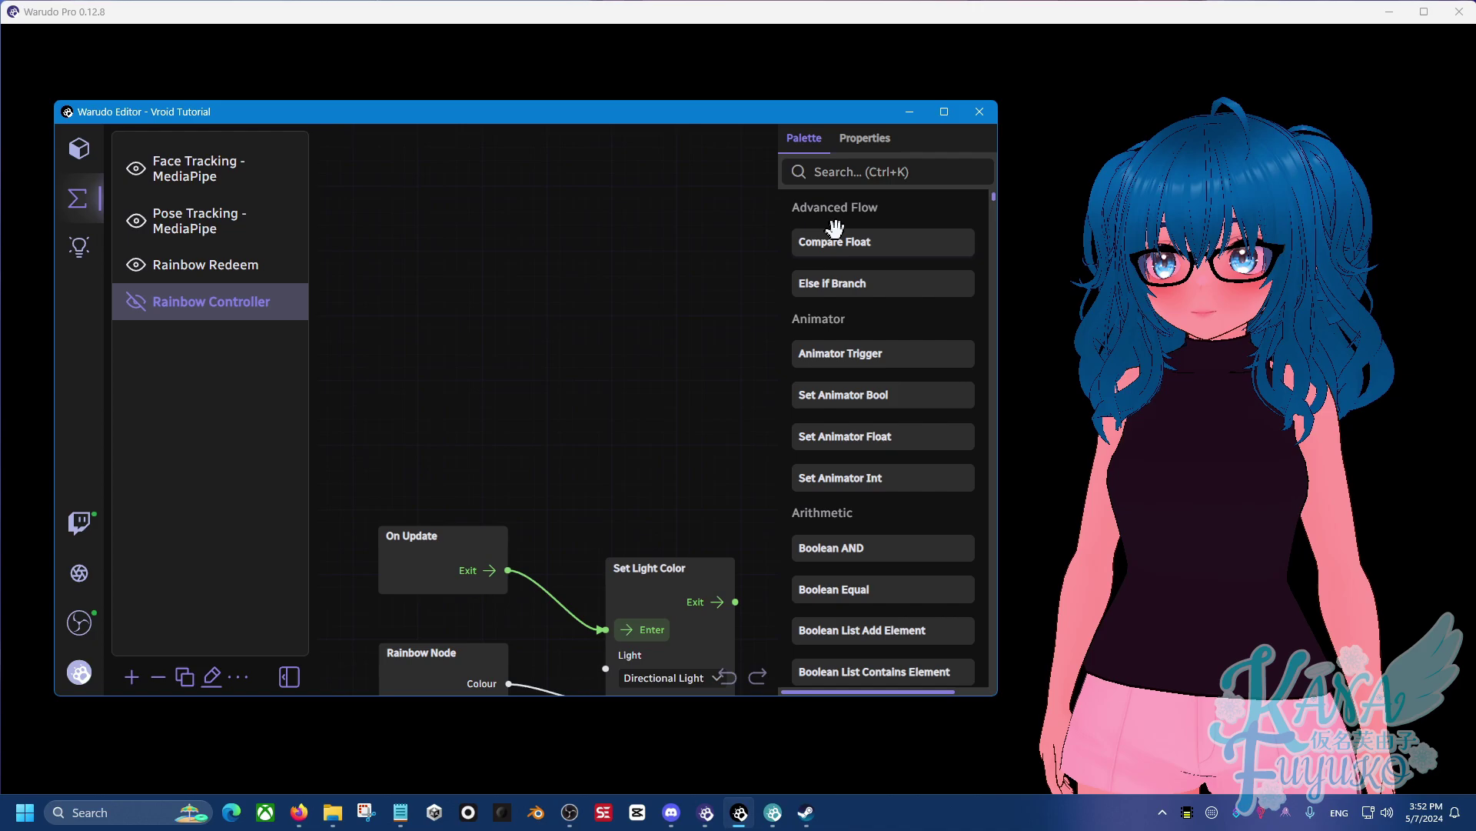
# - Search the palette for 'disab' and add an On Disable Blueprint event node
pyautogui.click(859, 172)
pyautogui.write('dis')
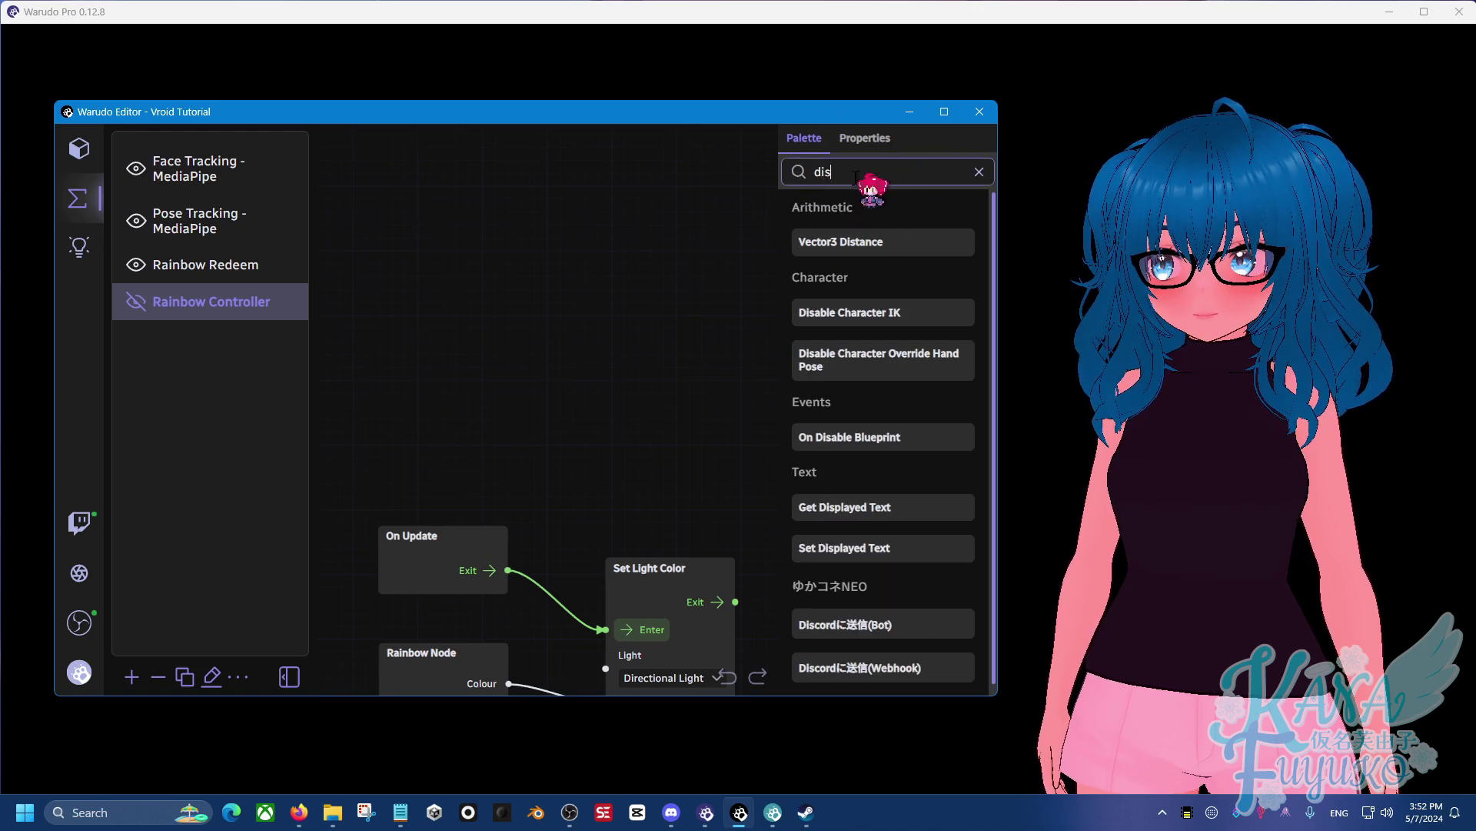
pyautogui.write('able')
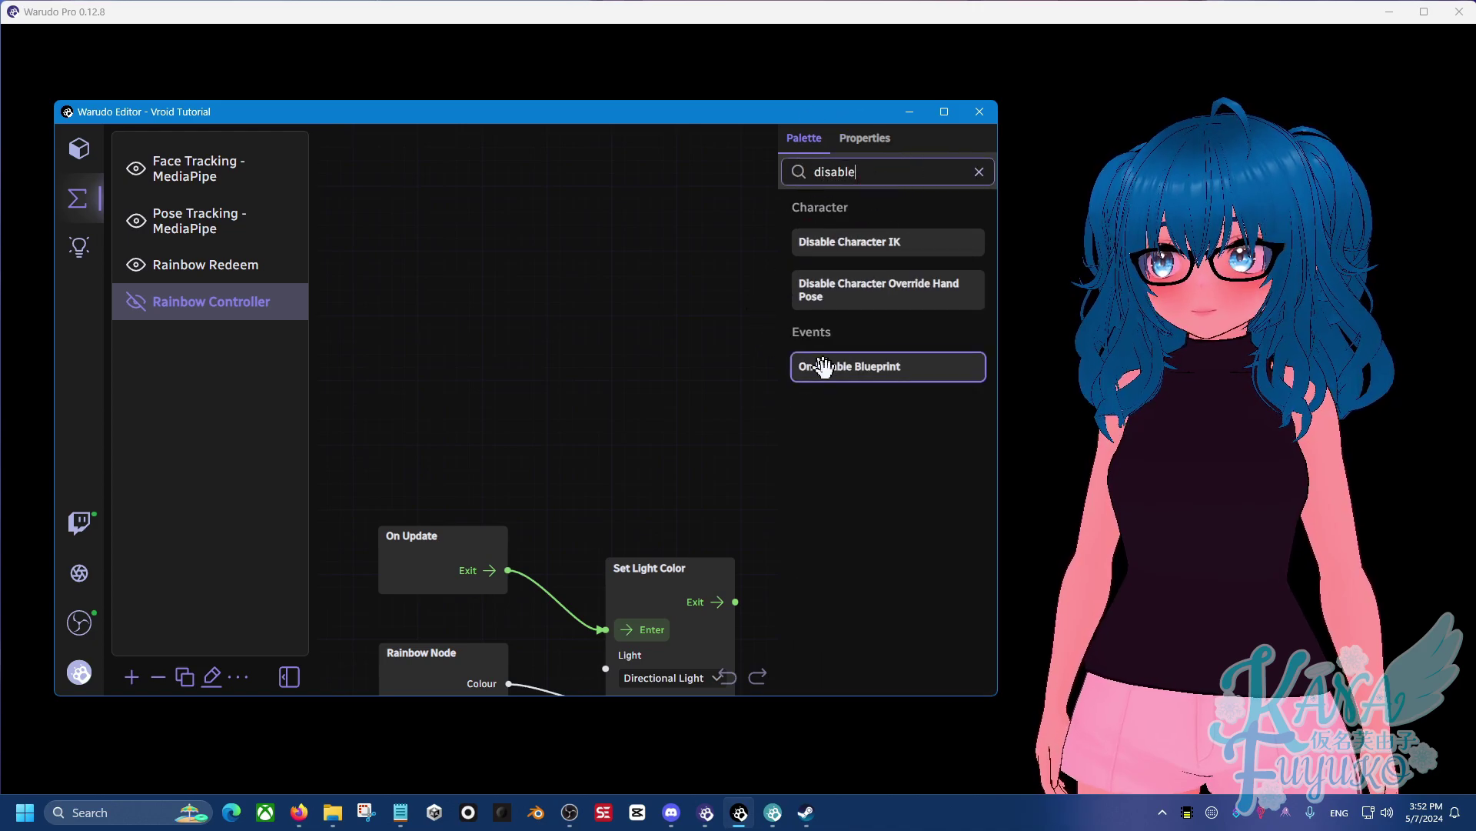
pyautogui.moveTo(844, 374); pyautogui.dragTo(403, 372)
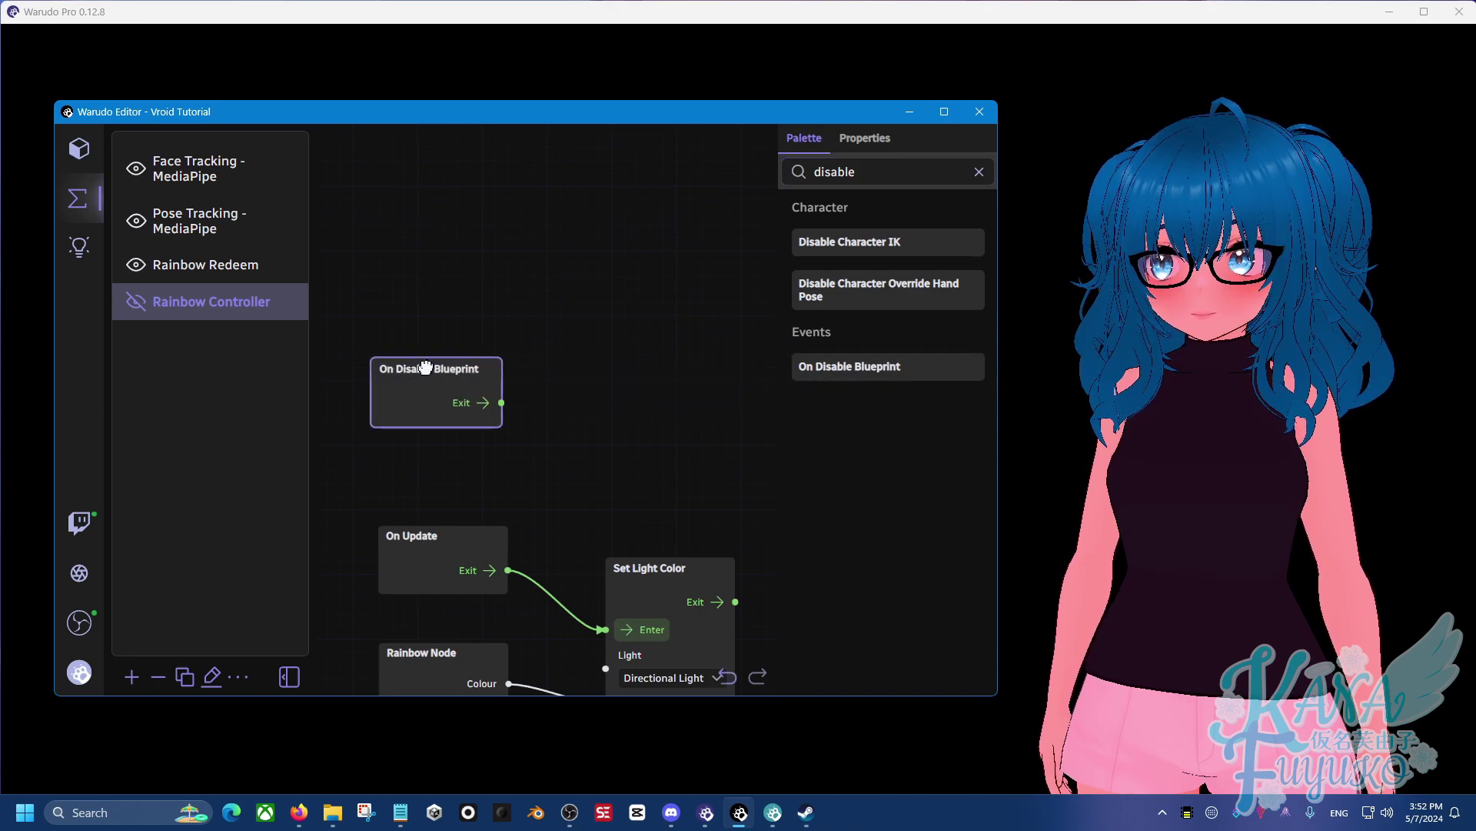
# - Nudge the Set Light Color node slightly up-left to tidy the graph
pyautogui.moveTo(679, 462); pyautogui.dragTo(646, 362)
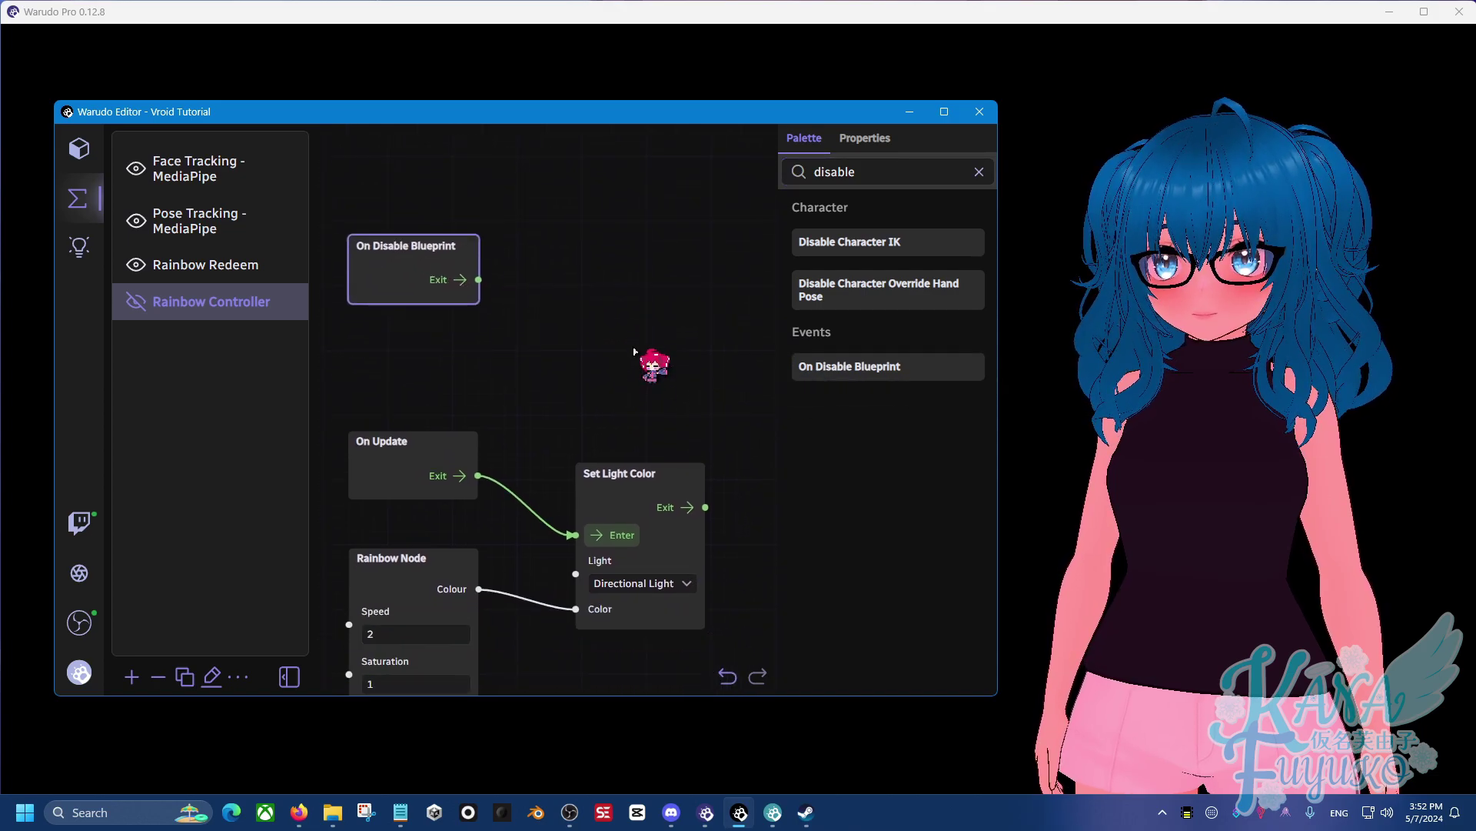
pyautogui.click(643, 477)
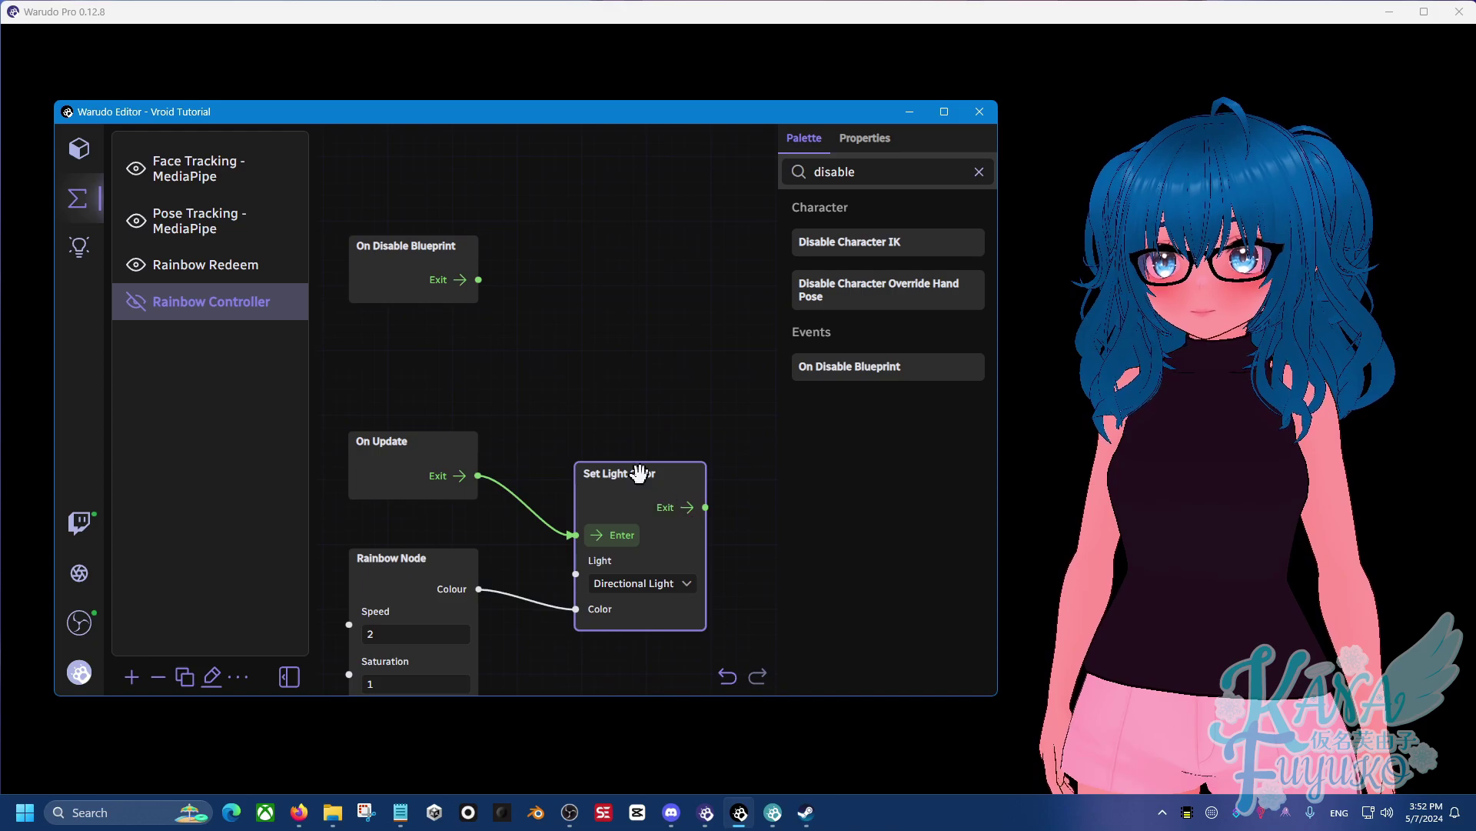
pyautogui.moveTo(634, 472); pyautogui.dragTo(629, 470)
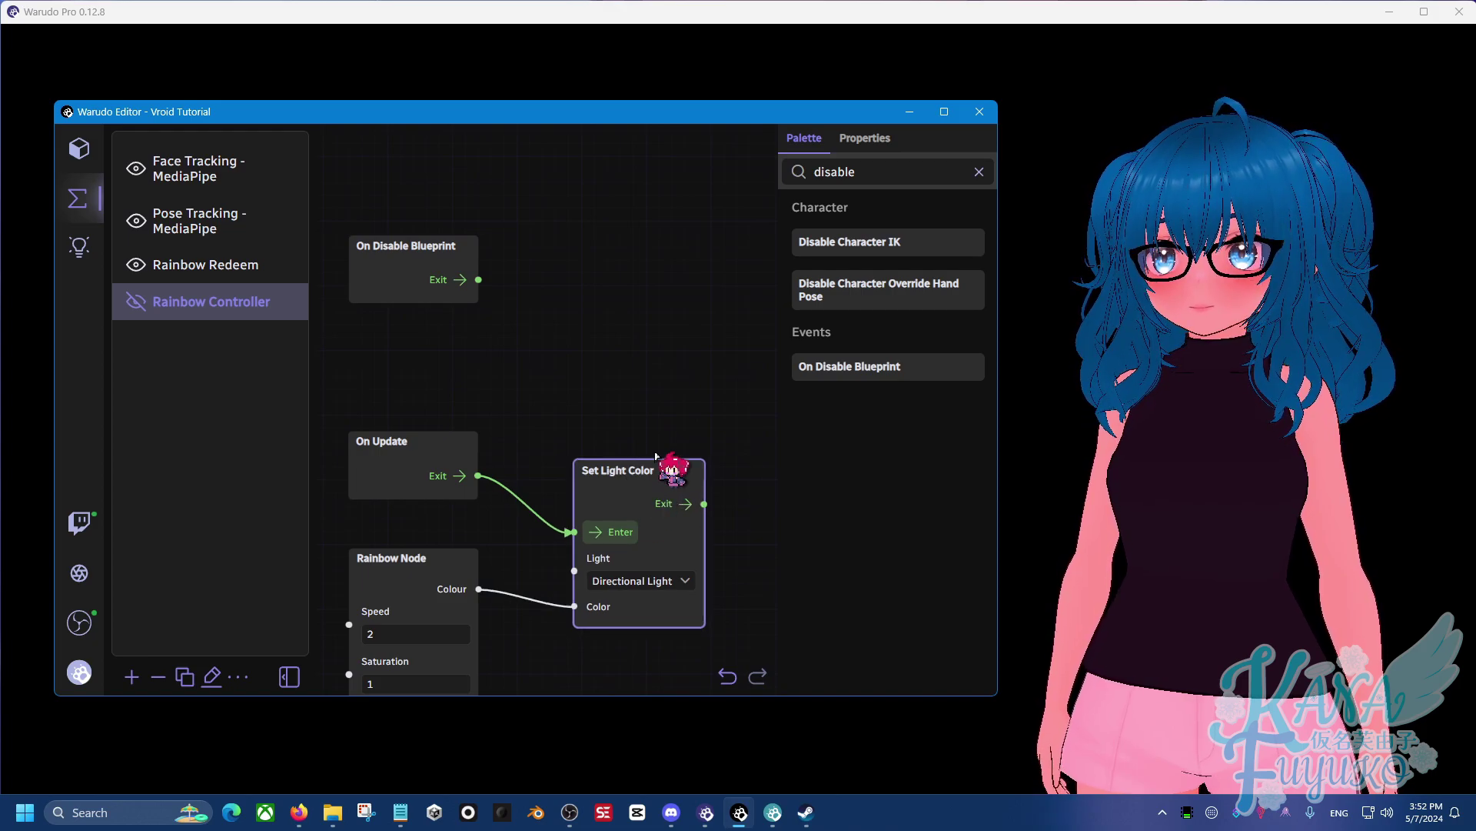
pyautogui.click(571, 236)
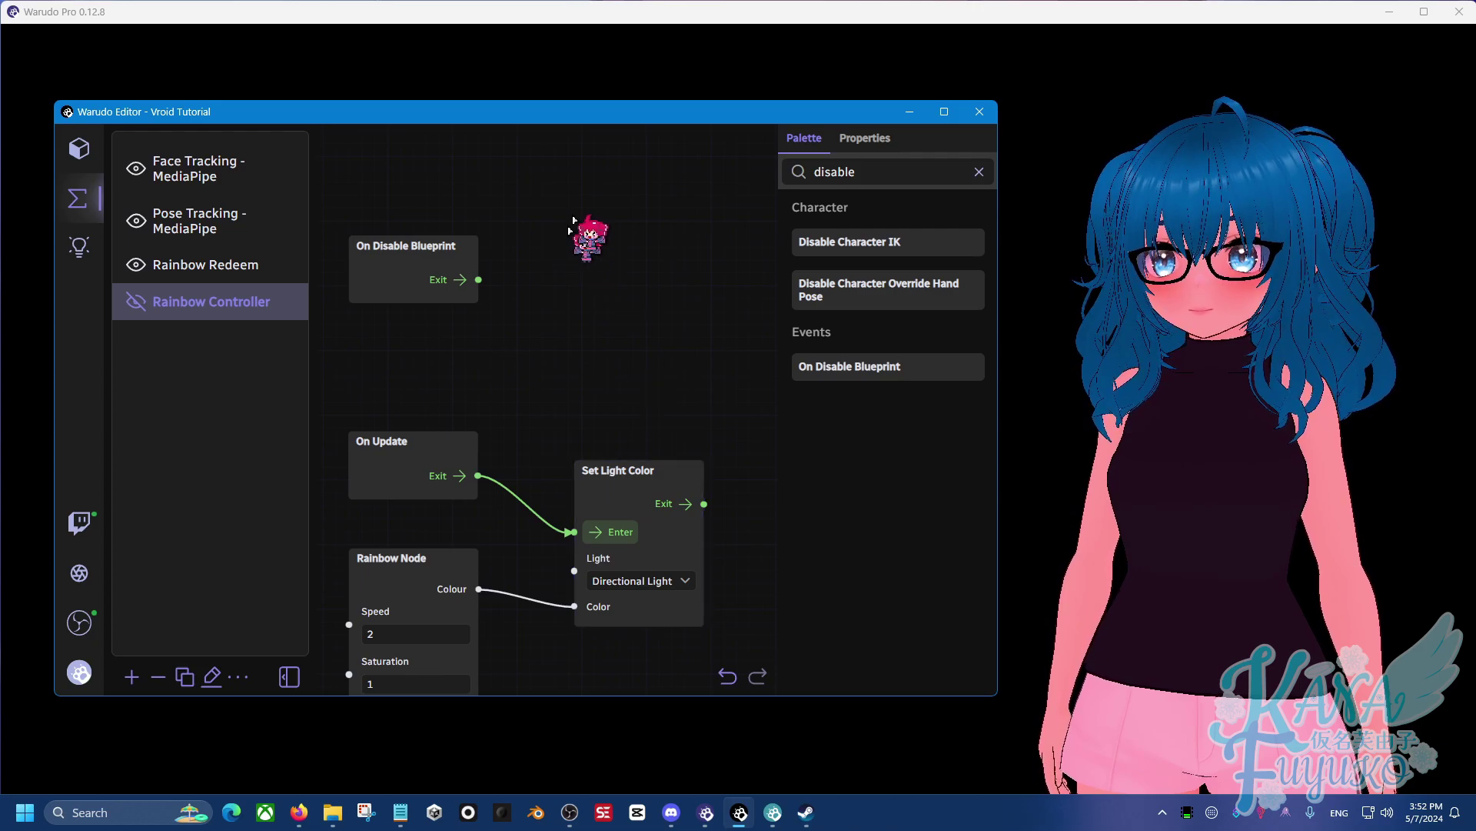
# - Paste a Set Light Color copy, wire On Disable Blueprint's Exit into it, and make its colour white
pyautogui.hotkey('ctrl', 'v')
pyautogui.moveTo(573, 197); pyautogui.dragTo(593, 212)
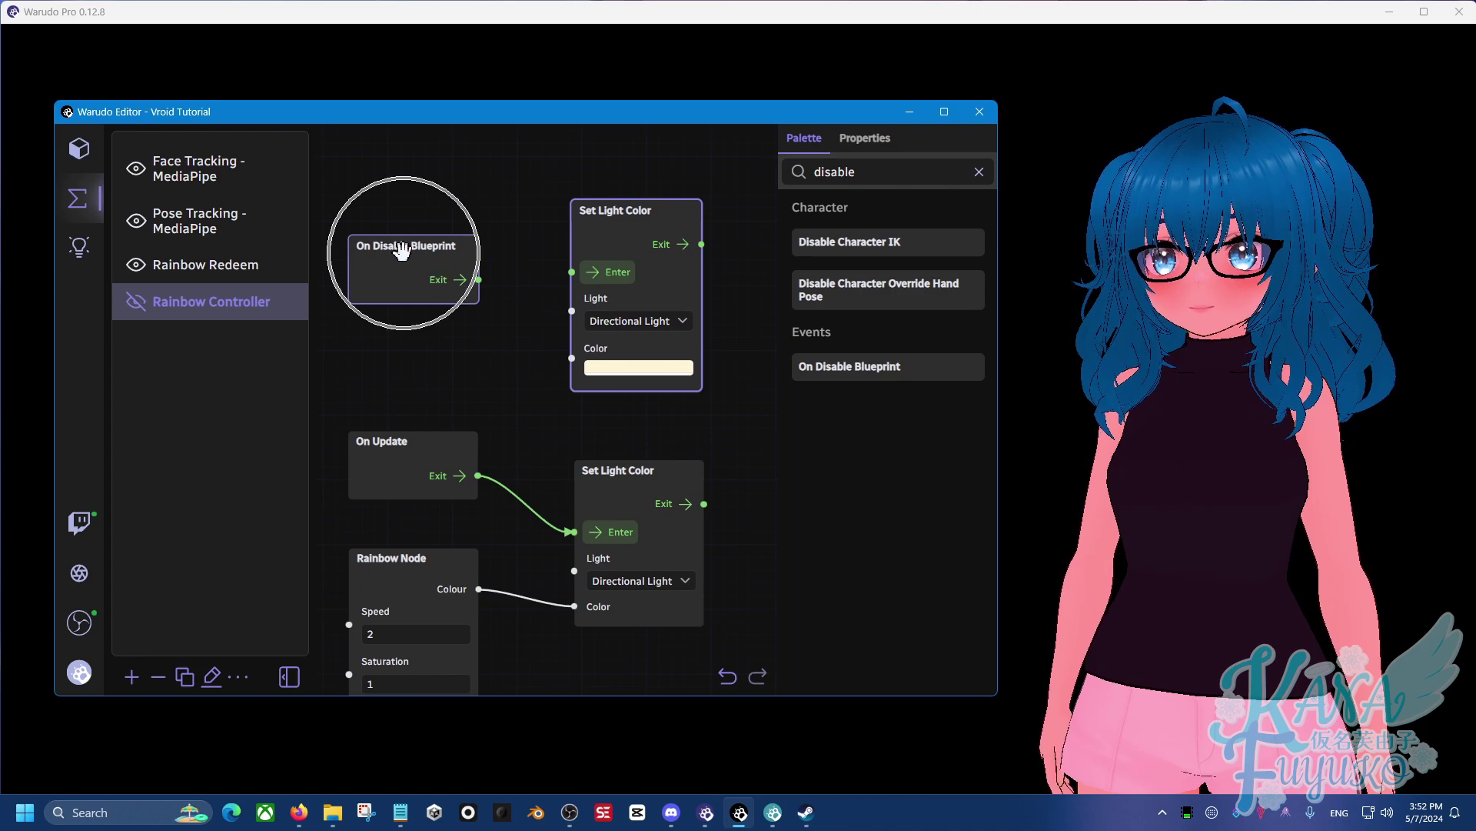
pyautogui.moveTo(479, 280); pyautogui.dragTo(571, 273)
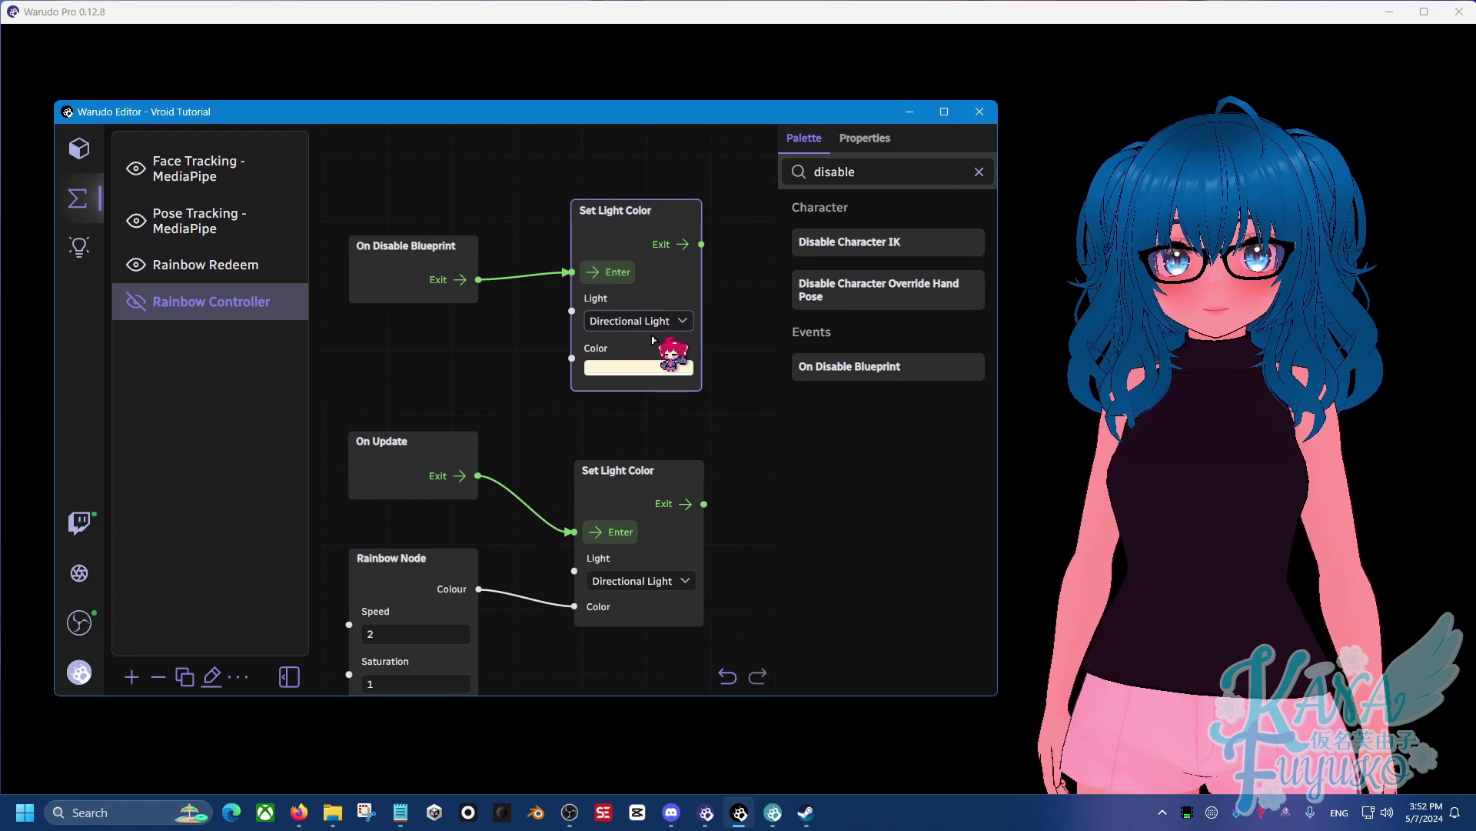
pyautogui.click(622, 371)
pyautogui.moveTo(616, 187); pyautogui.dragTo(527, 104)
pyautogui.click(479, 352)
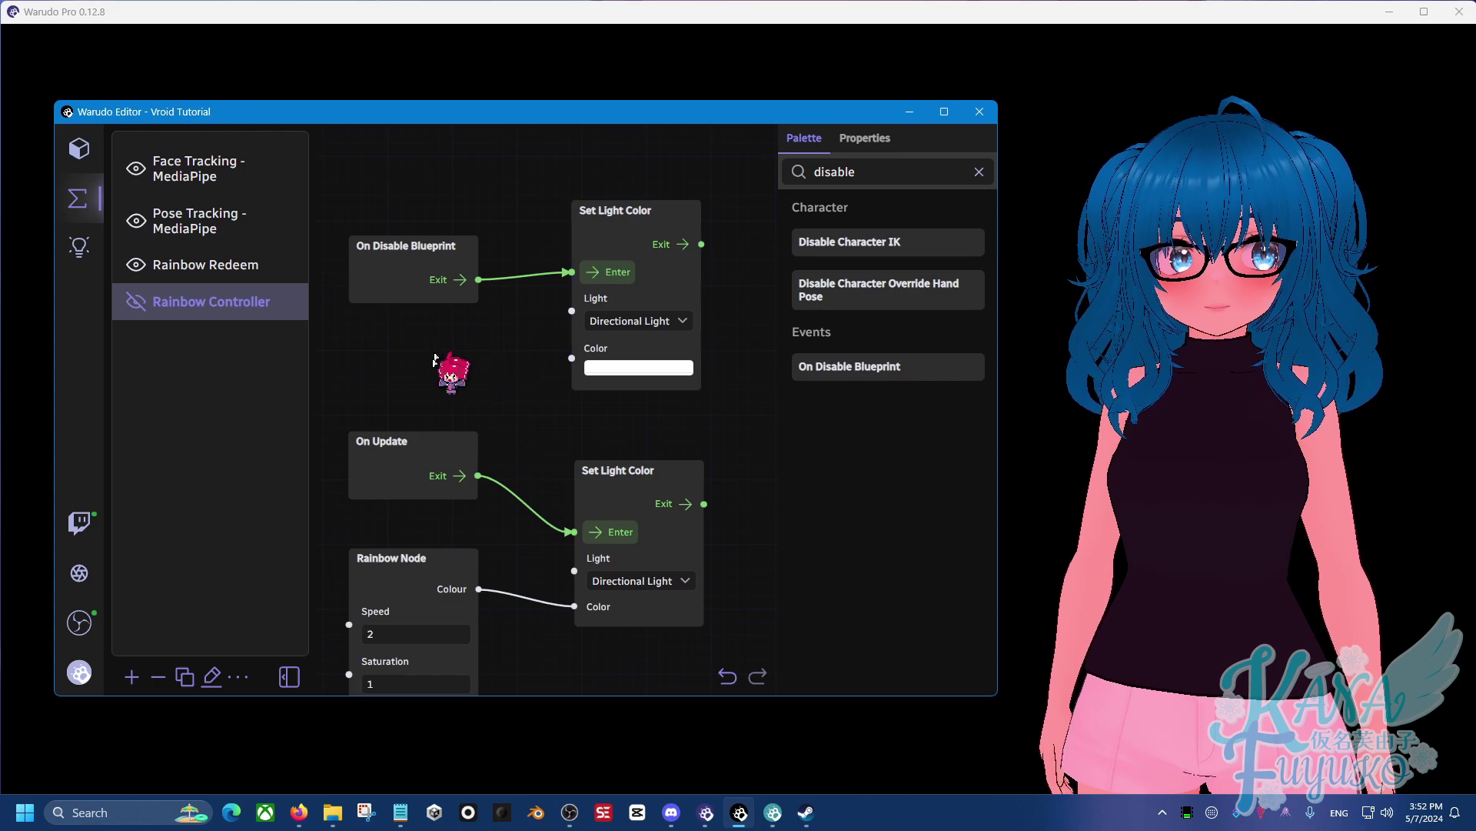
pyautogui.scroll(-2, 492, 367)
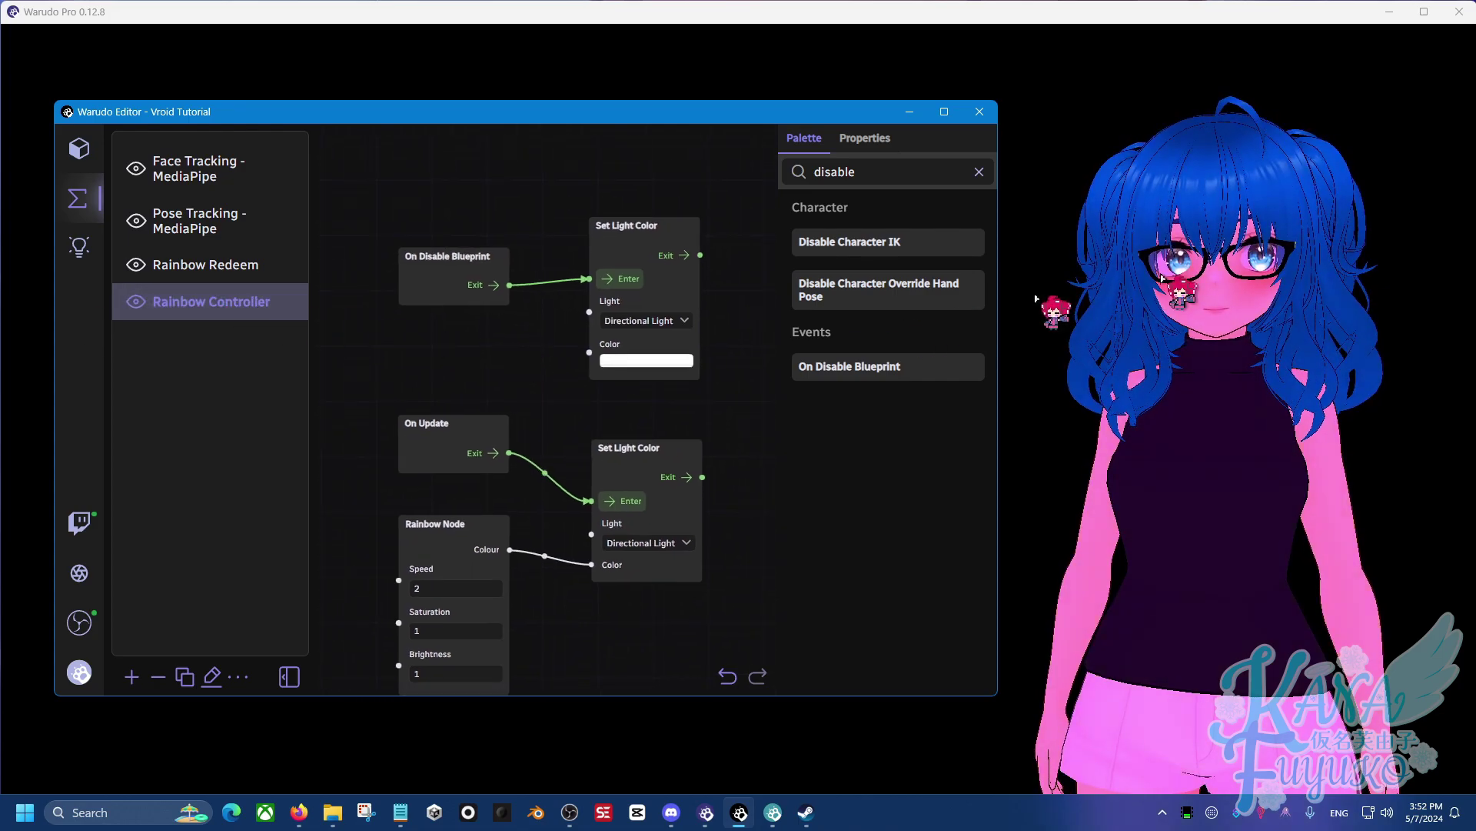
# - Disable the Rainbow Controller blueprint with its eye icon, then switch to the Rainbow Redeem graph
pyautogui.click(136, 301)
pyautogui.click(663, 260)
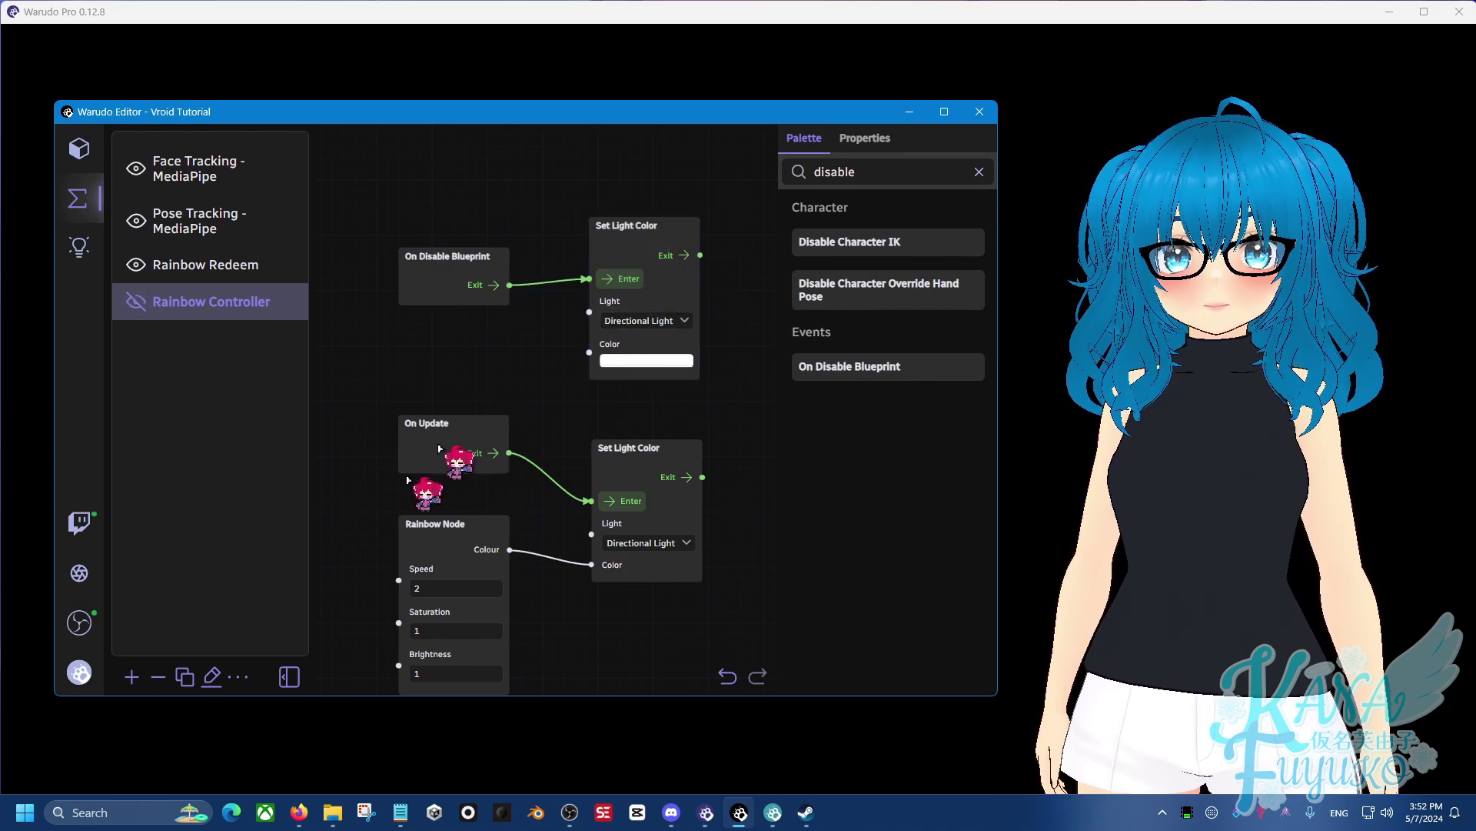
pyautogui.click(482, 367)
pyautogui.click(231, 270)
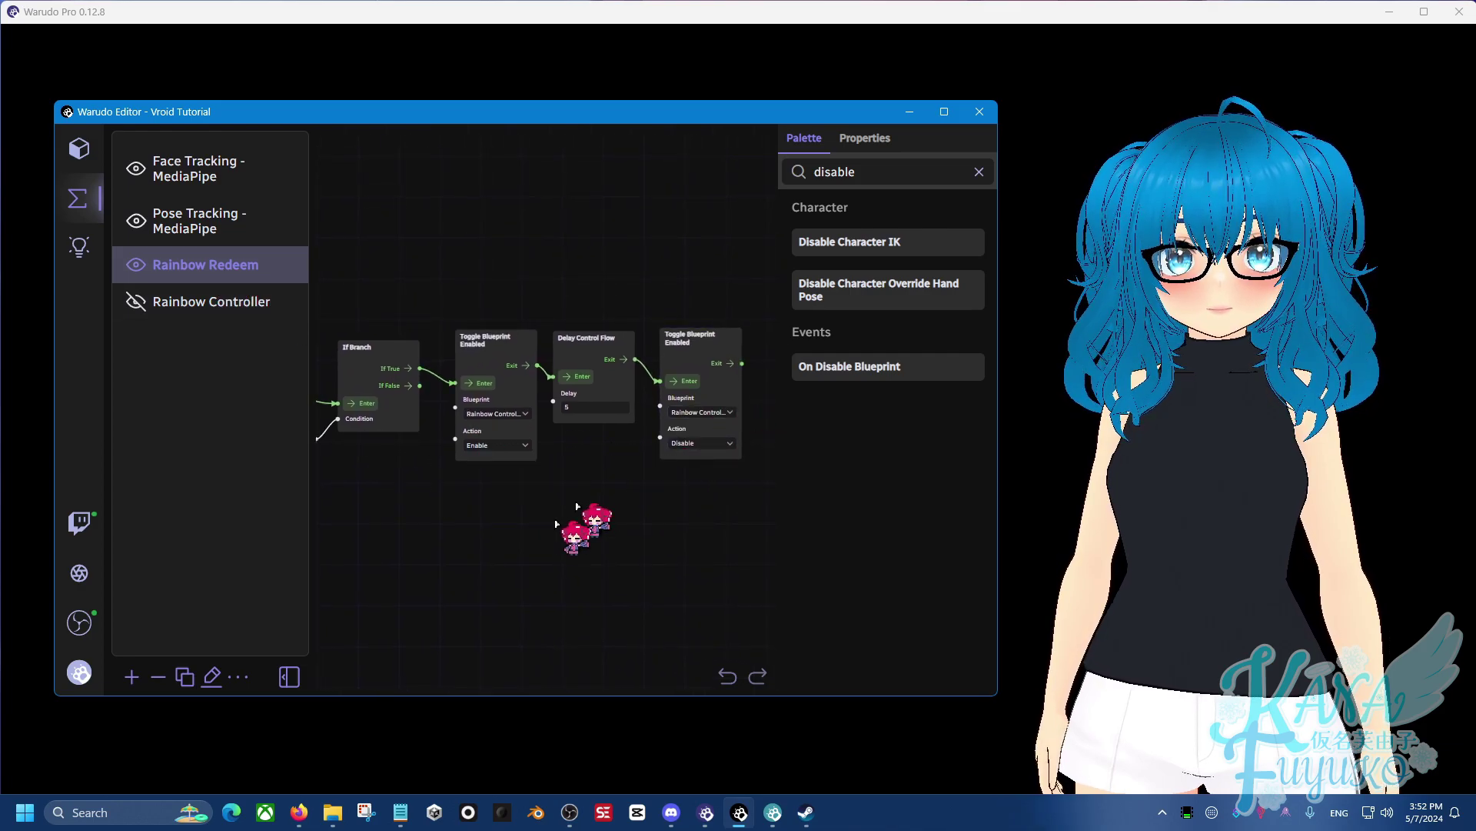
# - Hide the blueprint list and frame the whole Rainbow Redeem graph
pyautogui.scroll(-1, 470, 542)
pyautogui.moveTo(473, 542); pyautogui.dragTo(533, 536)
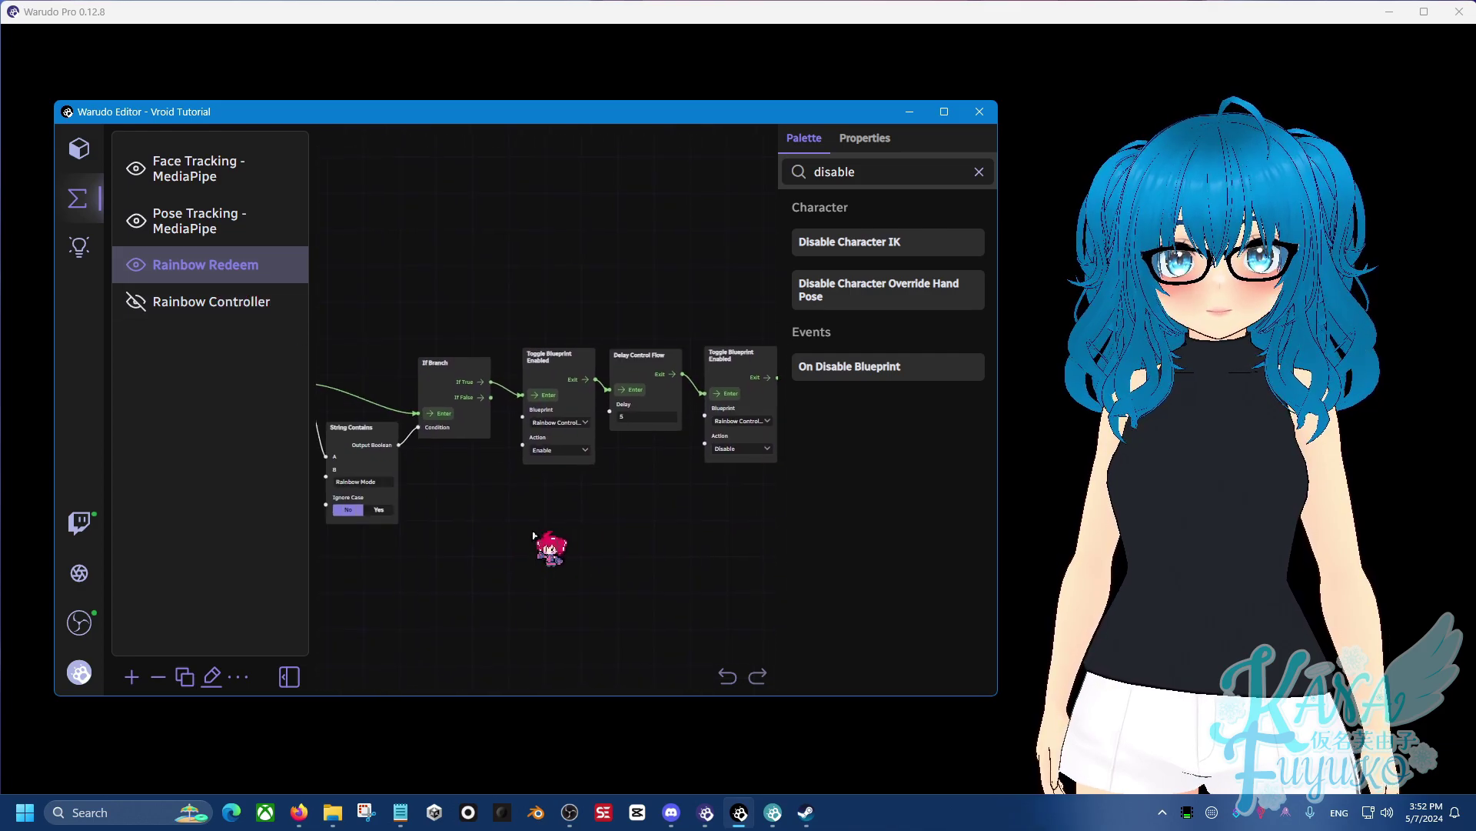
pyautogui.click(289, 677)
pyautogui.click(389, 406)
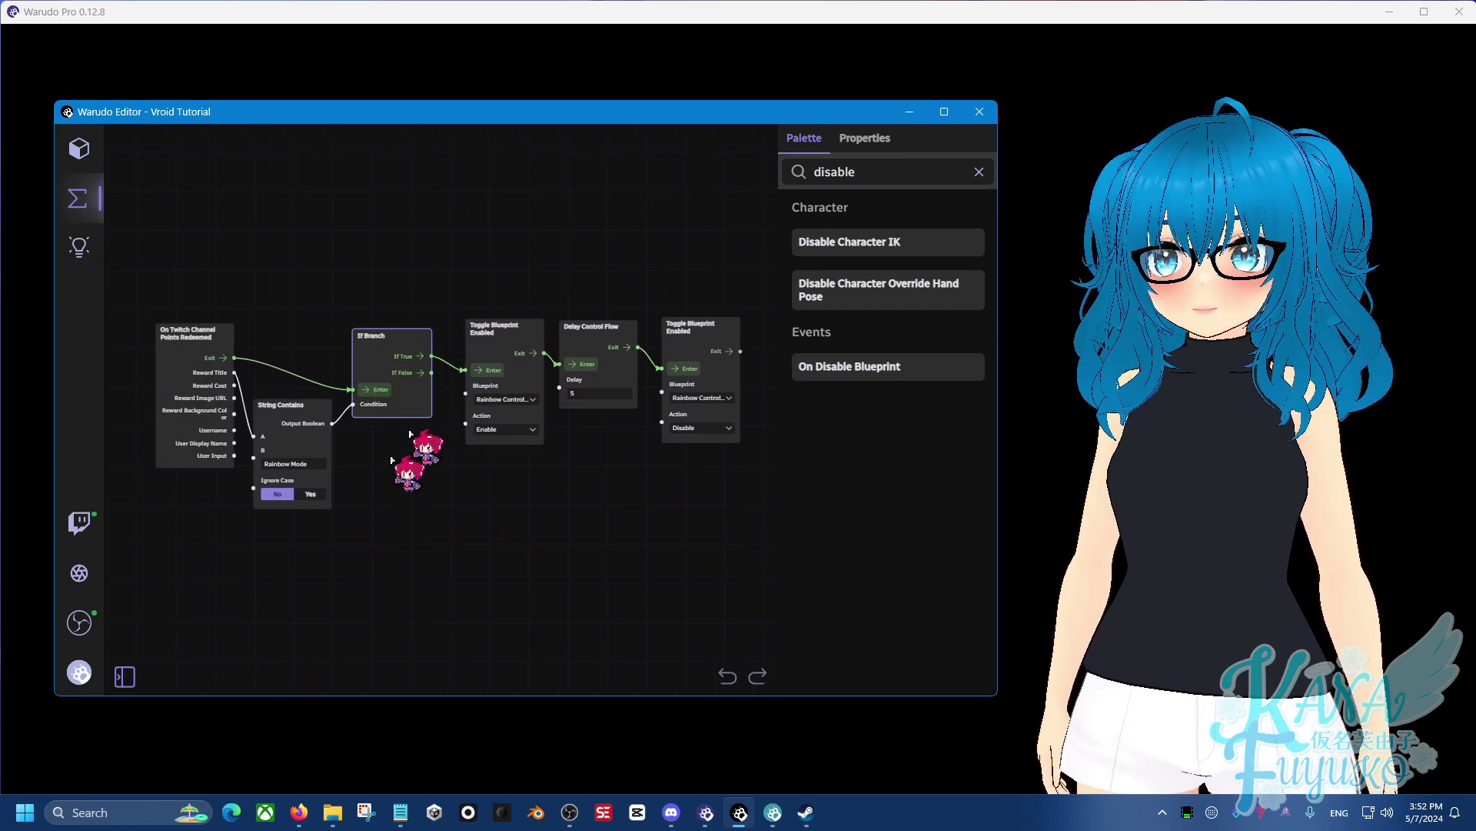
pyautogui.scroll(2, 386, 479)
pyautogui.scroll(-1, 423, 472)
pyautogui.moveTo(421, 473); pyautogui.dragTo(411, 485)
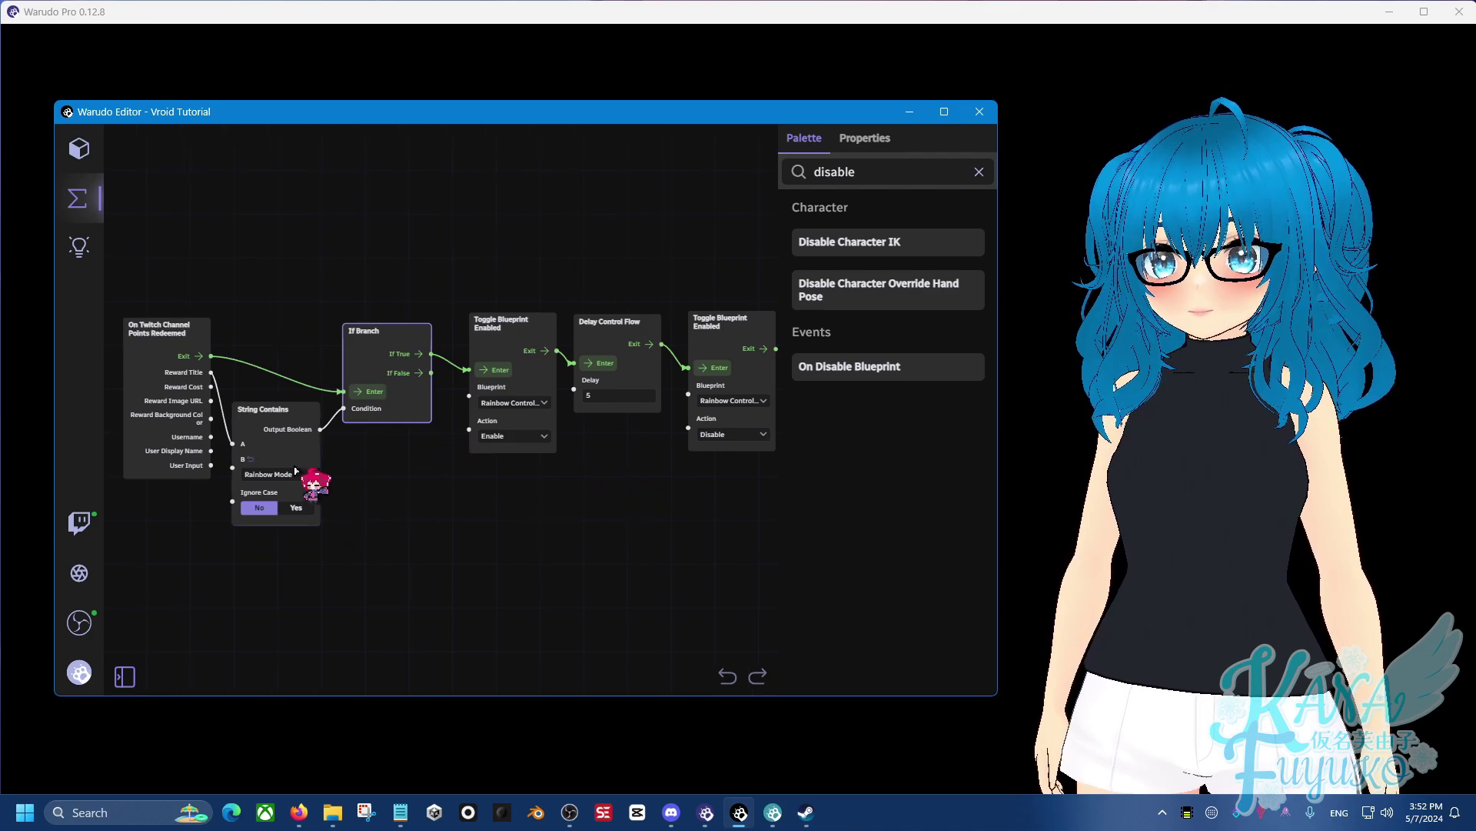
# - Confirm String Contains matches 'Rainbow Mode', then invoke the first toggle's Enable flow to test
pyautogui.click(264, 411)
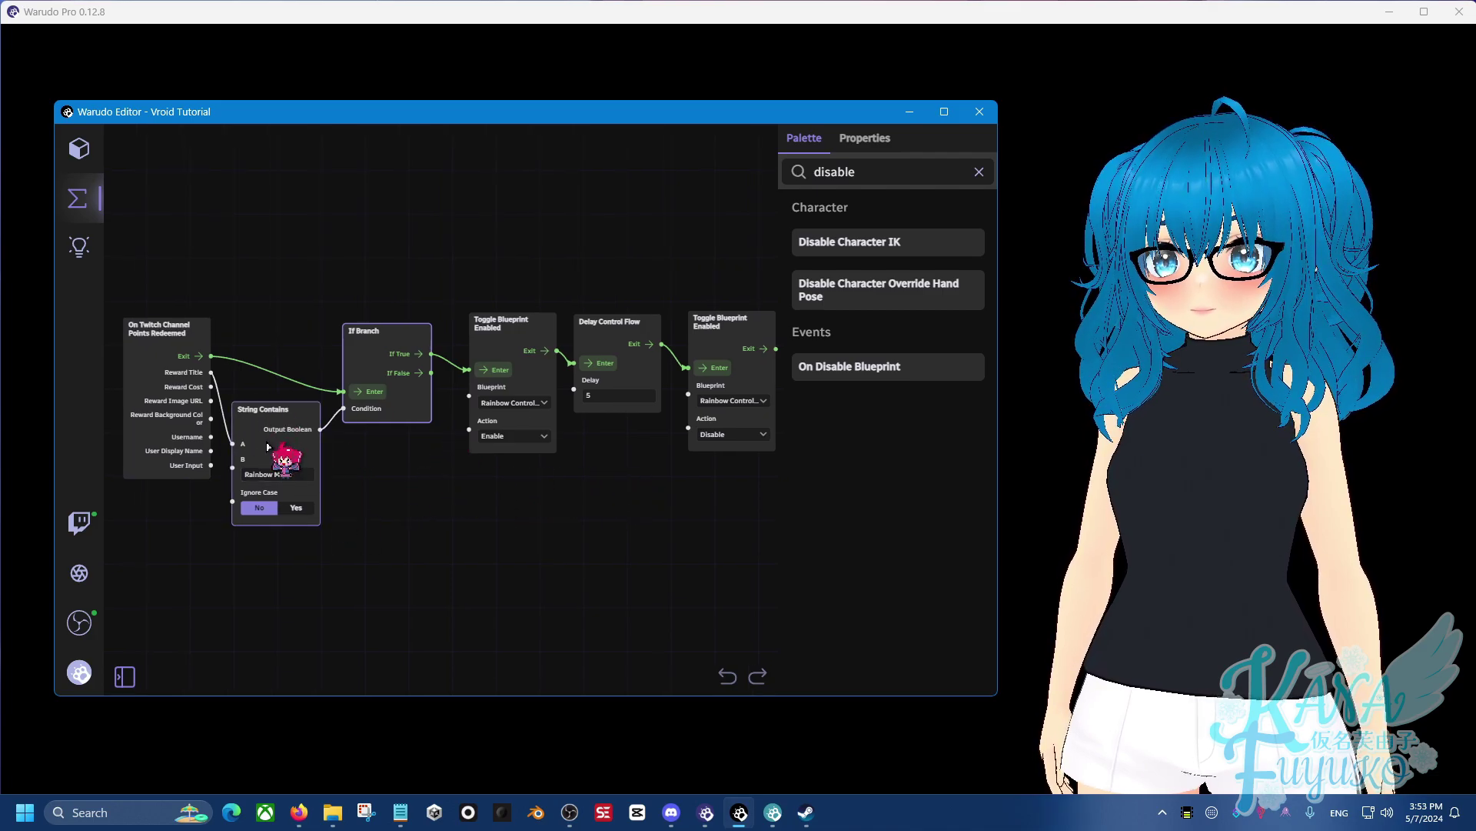
pyautogui.click(298, 474)
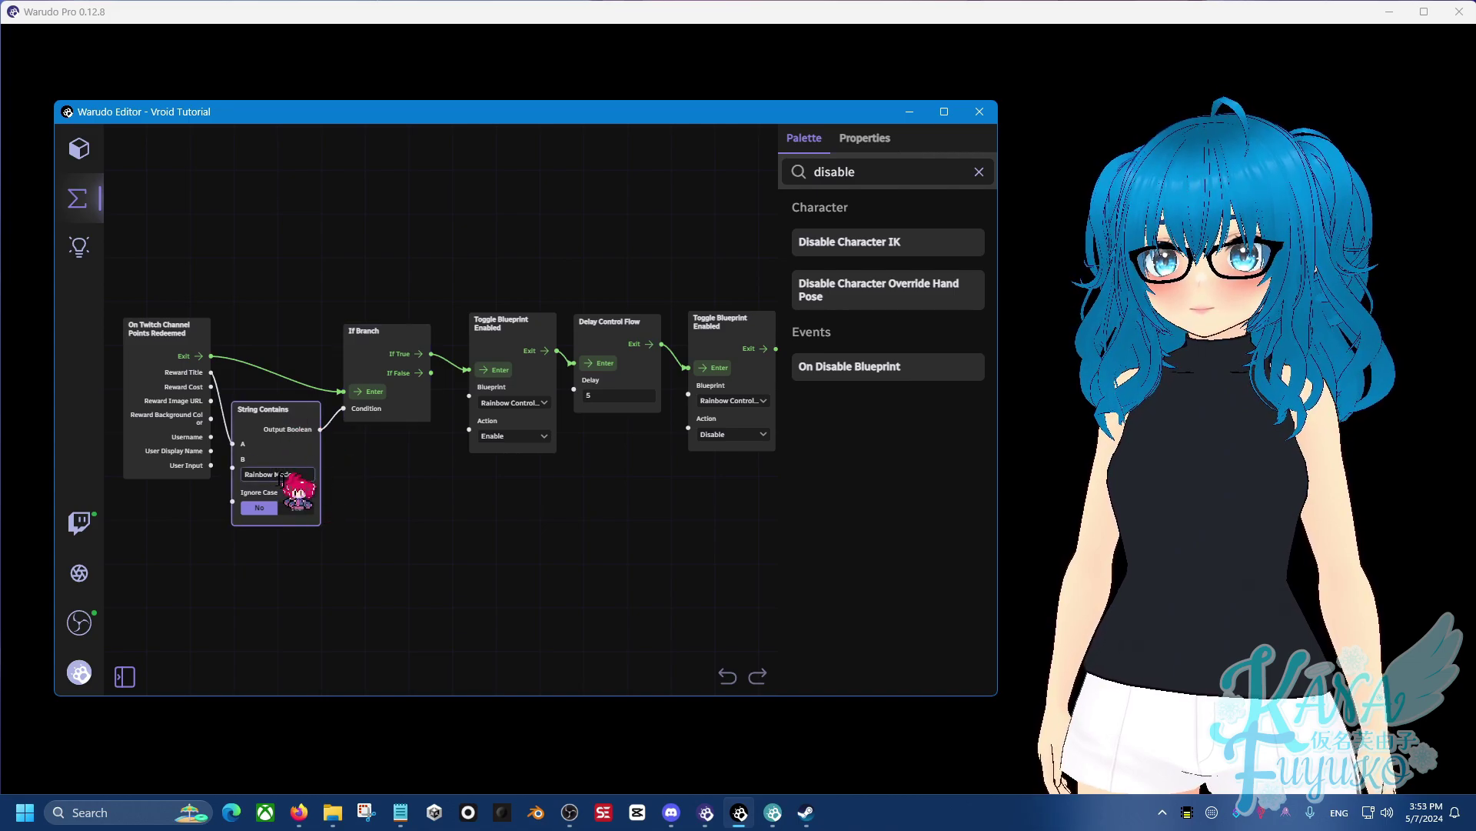
pyautogui.click(512, 388)
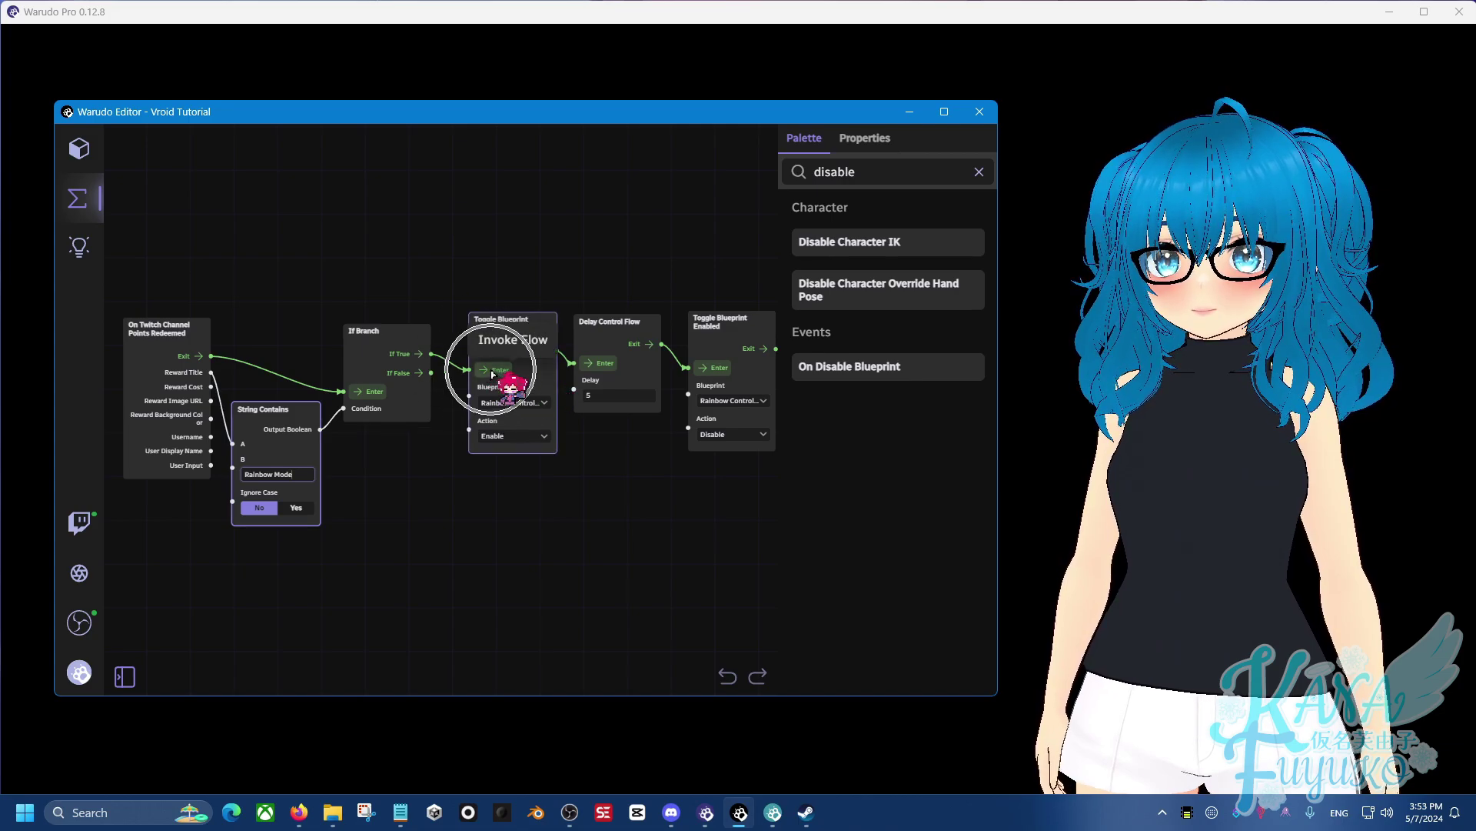
pyautogui.click(492, 374)
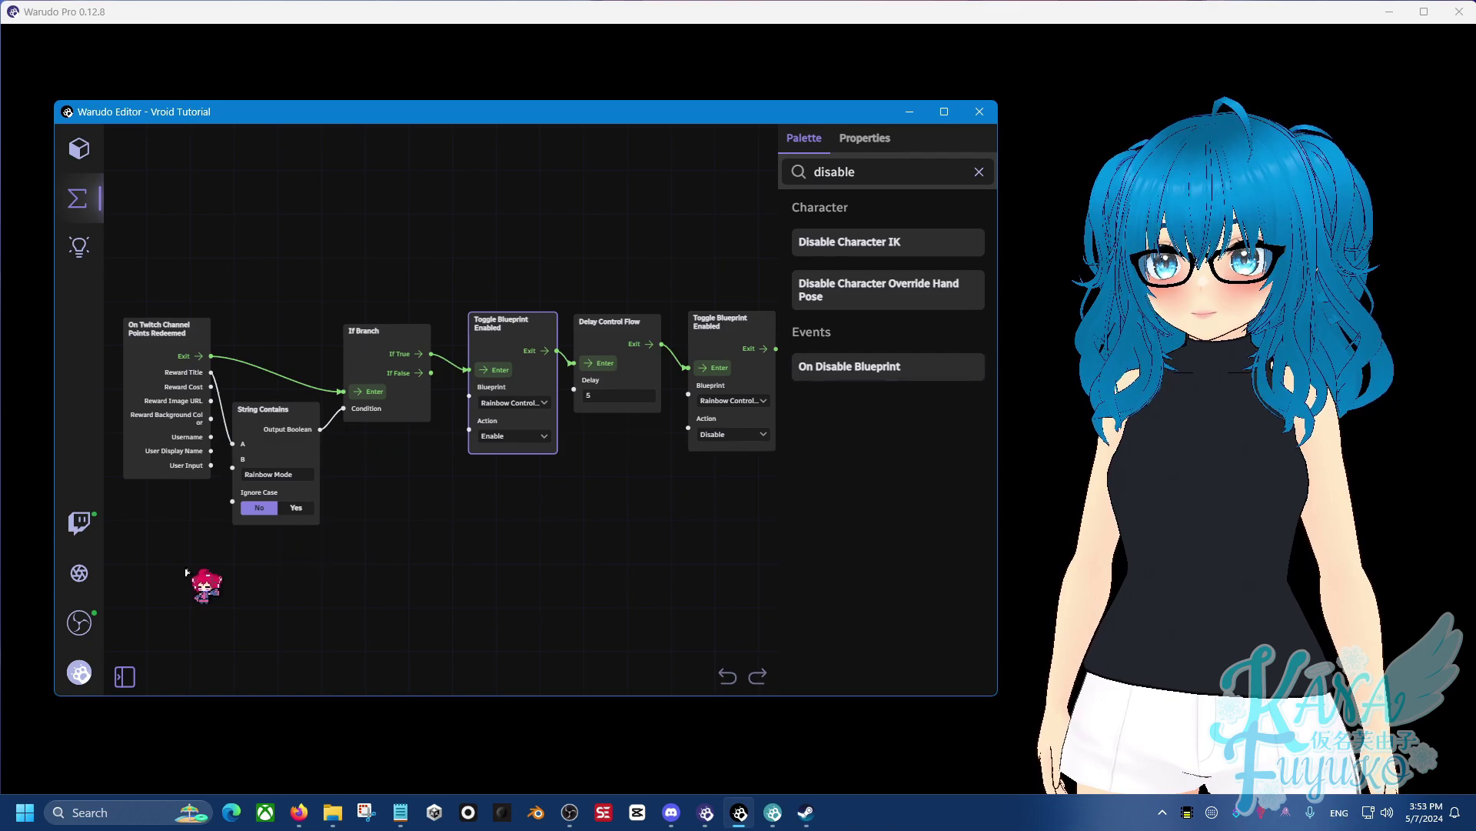
# - Show the blueprint list, revisit Rainbow Controller, and return to the Rainbow Redeem graph, framed
pyautogui.click(125, 677)
pyautogui.scroll(-2, 524, 591)
pyautogui.moveTo(524, 590); pyautogui.dragTo(453, 533)
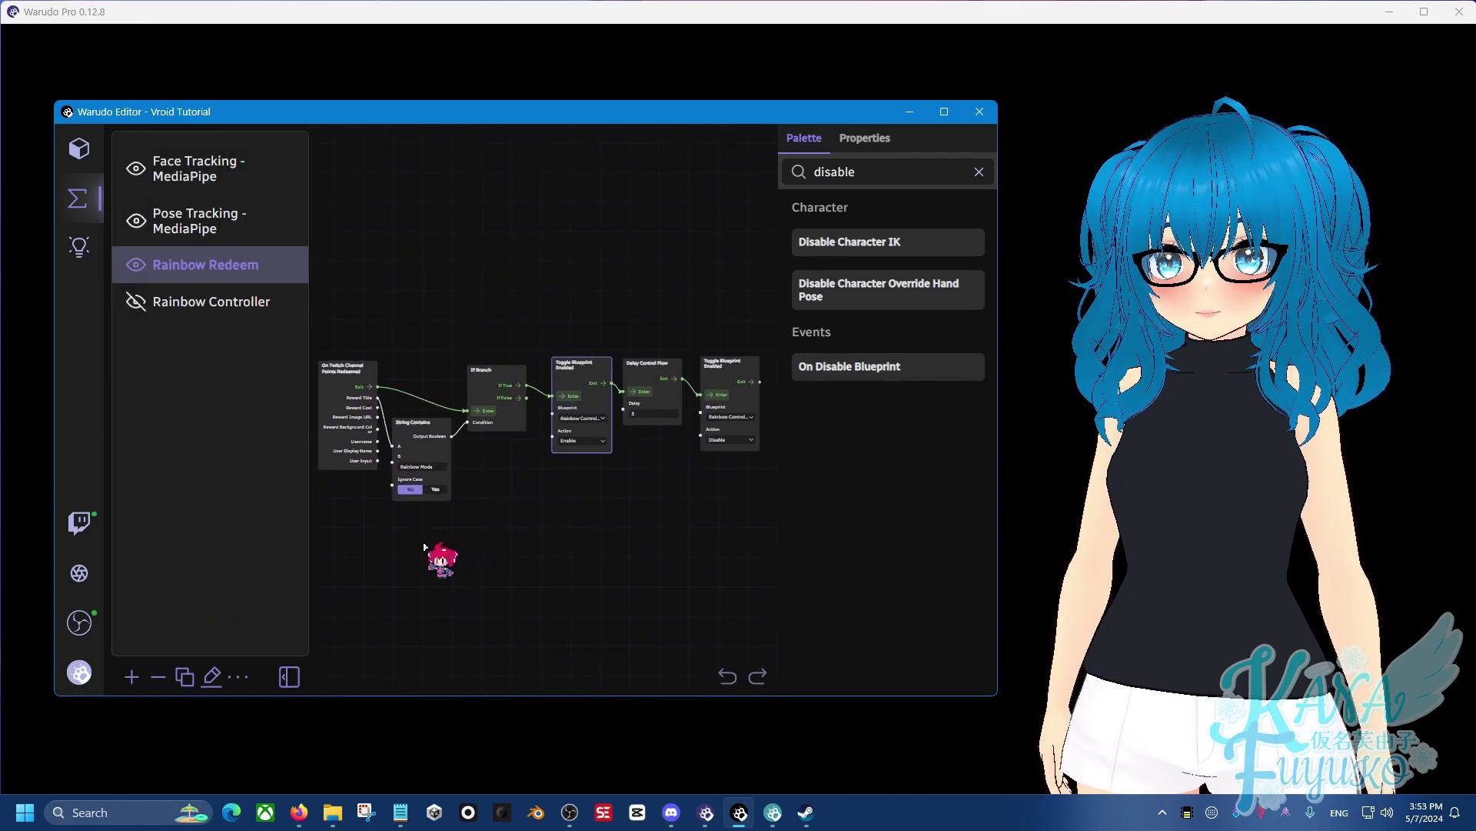
pyautogui.click(219, 303)
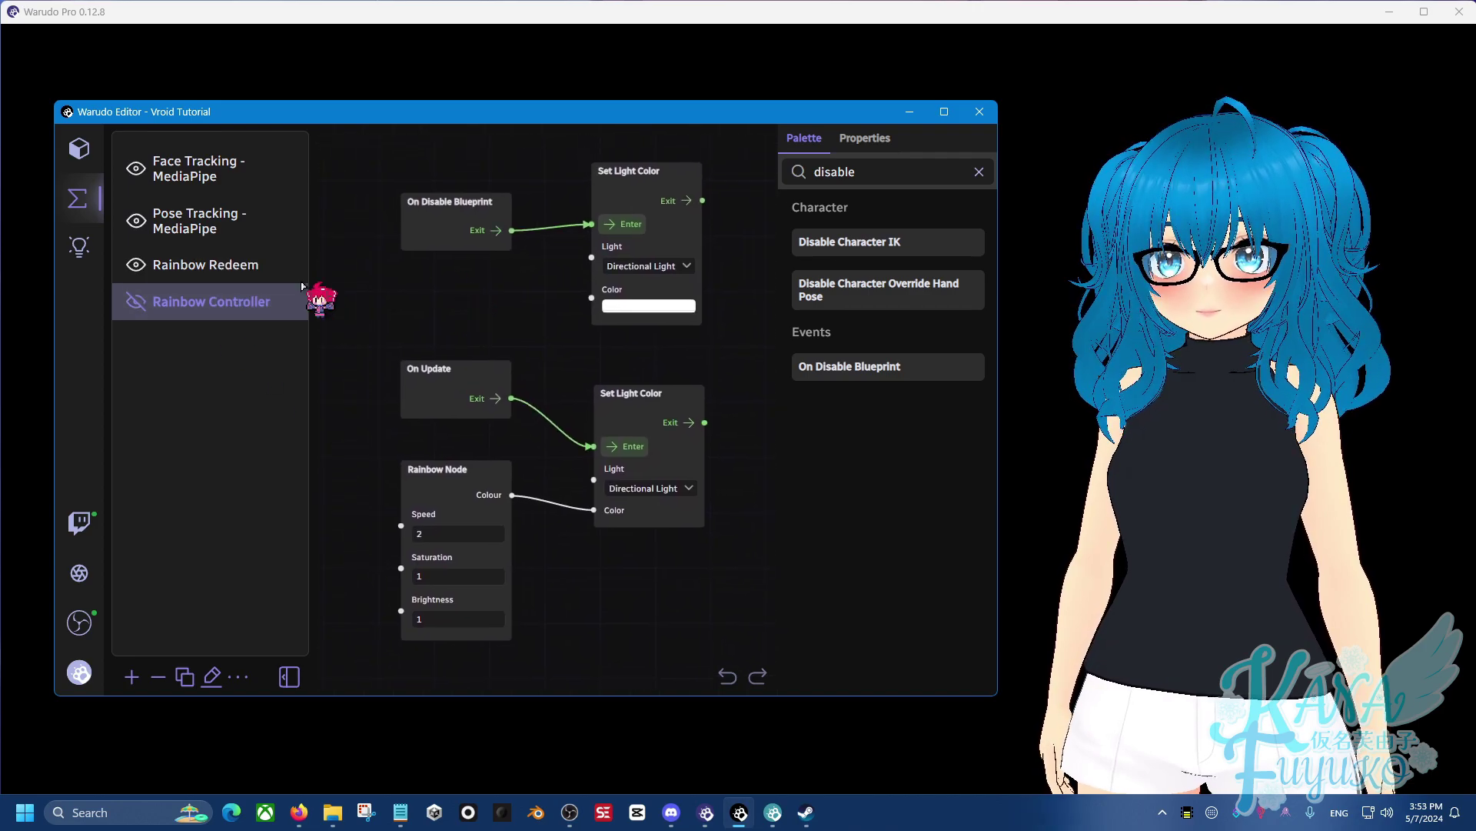
pyautogui.click(213, 279)
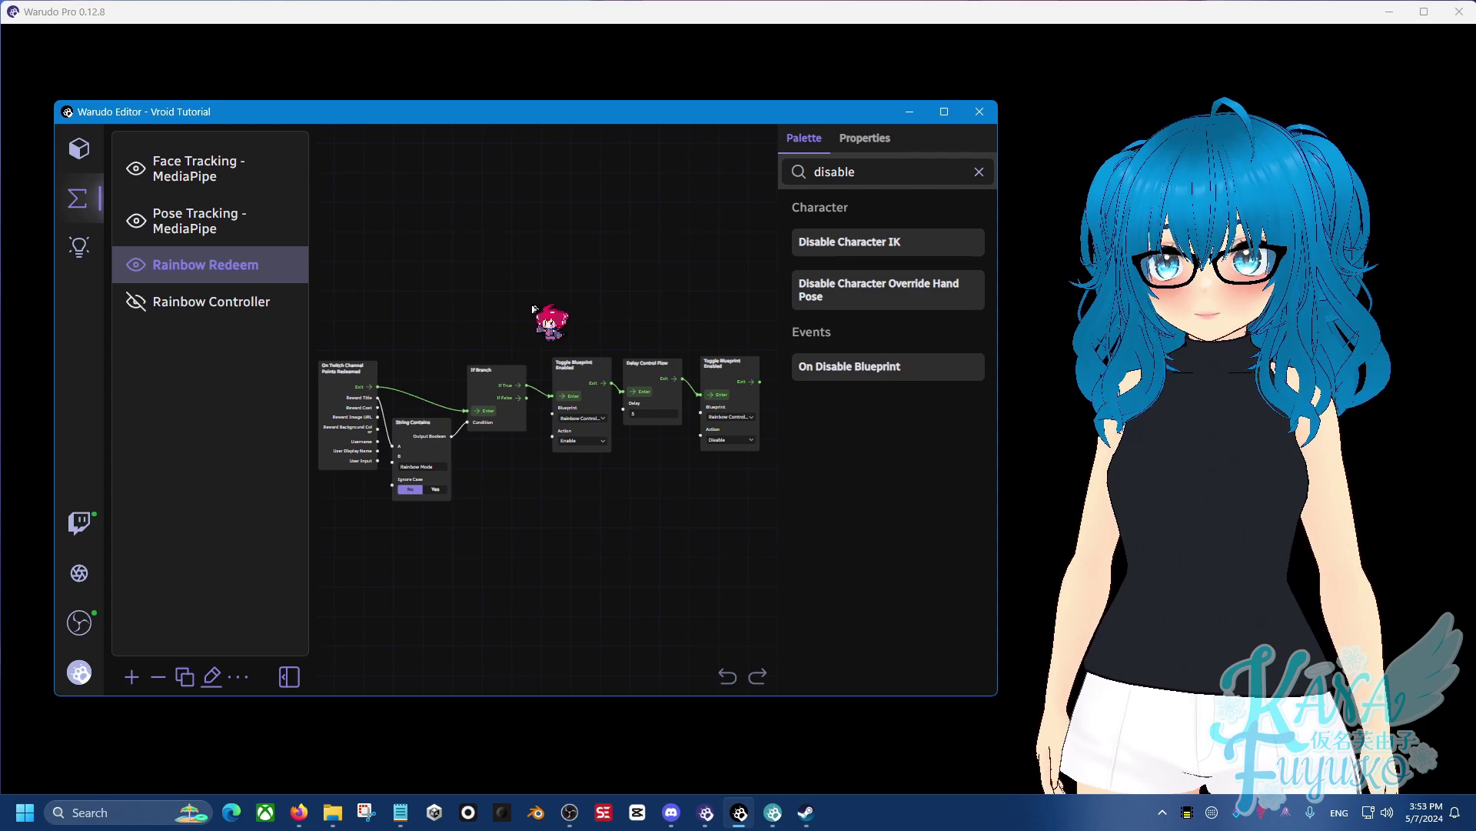
pyautogui.scroll(-1, 466, 590)
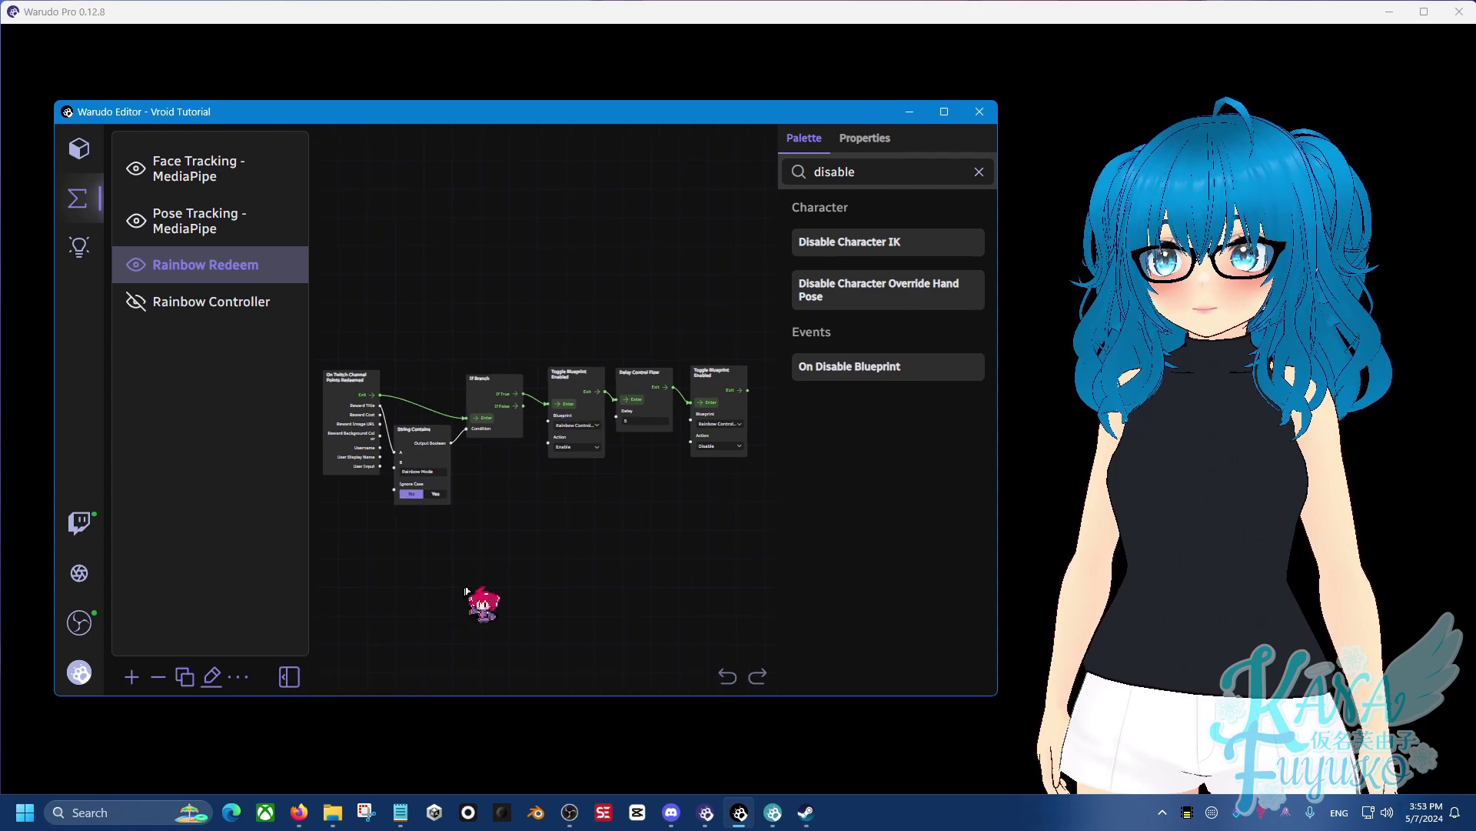
pyautogui.moveTo(465, 591); pyautogui.dragTo(472, 579)
pyautogui.scroll(2, 472, 573)
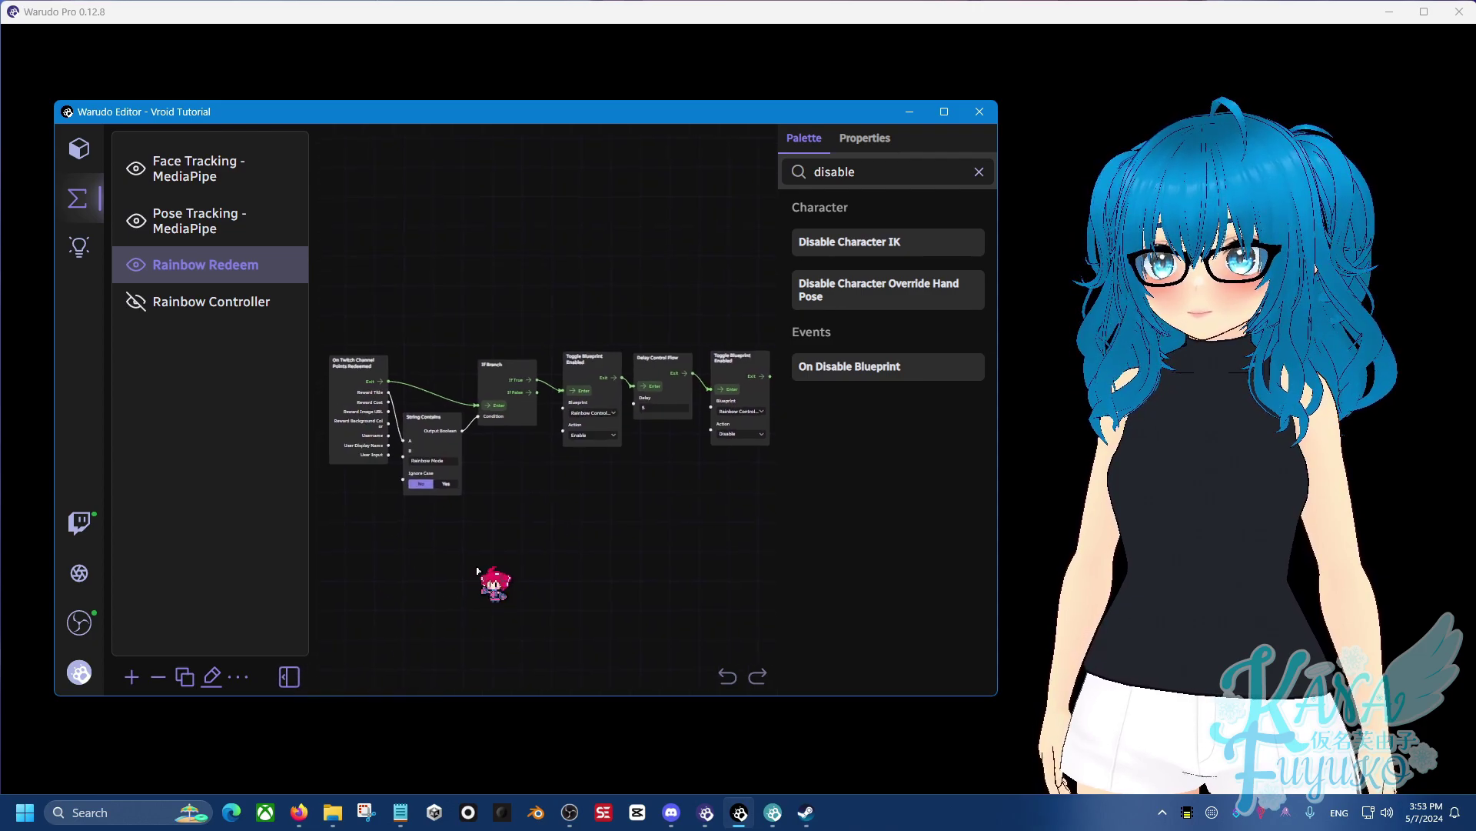
pyautogui.moveTo(477, 569); pyautogui.dragTo(473, 566, button='right')
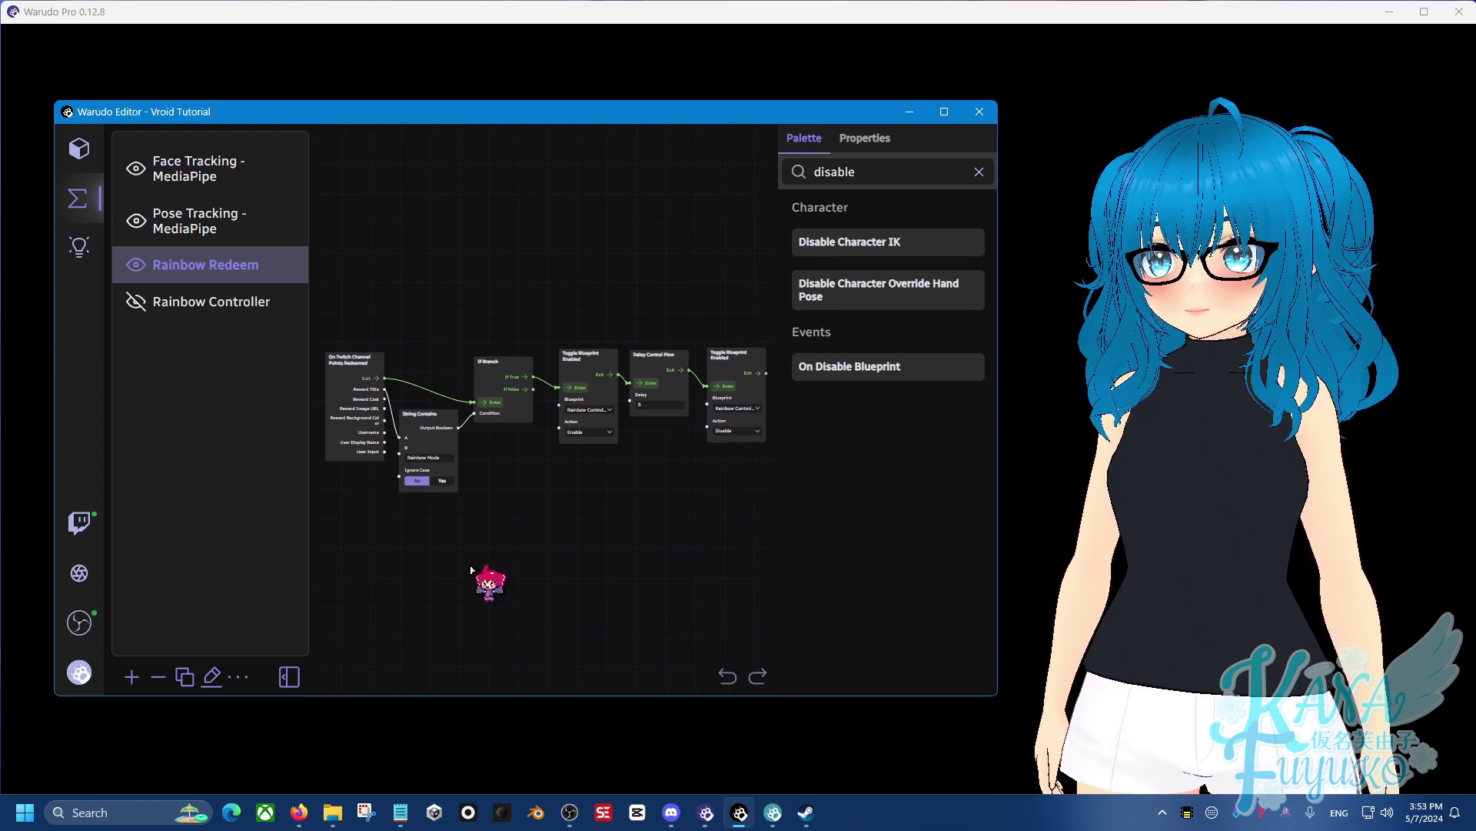
pyautogui.moveTo(462, 578); pyautogui.dragTo(459, 556)
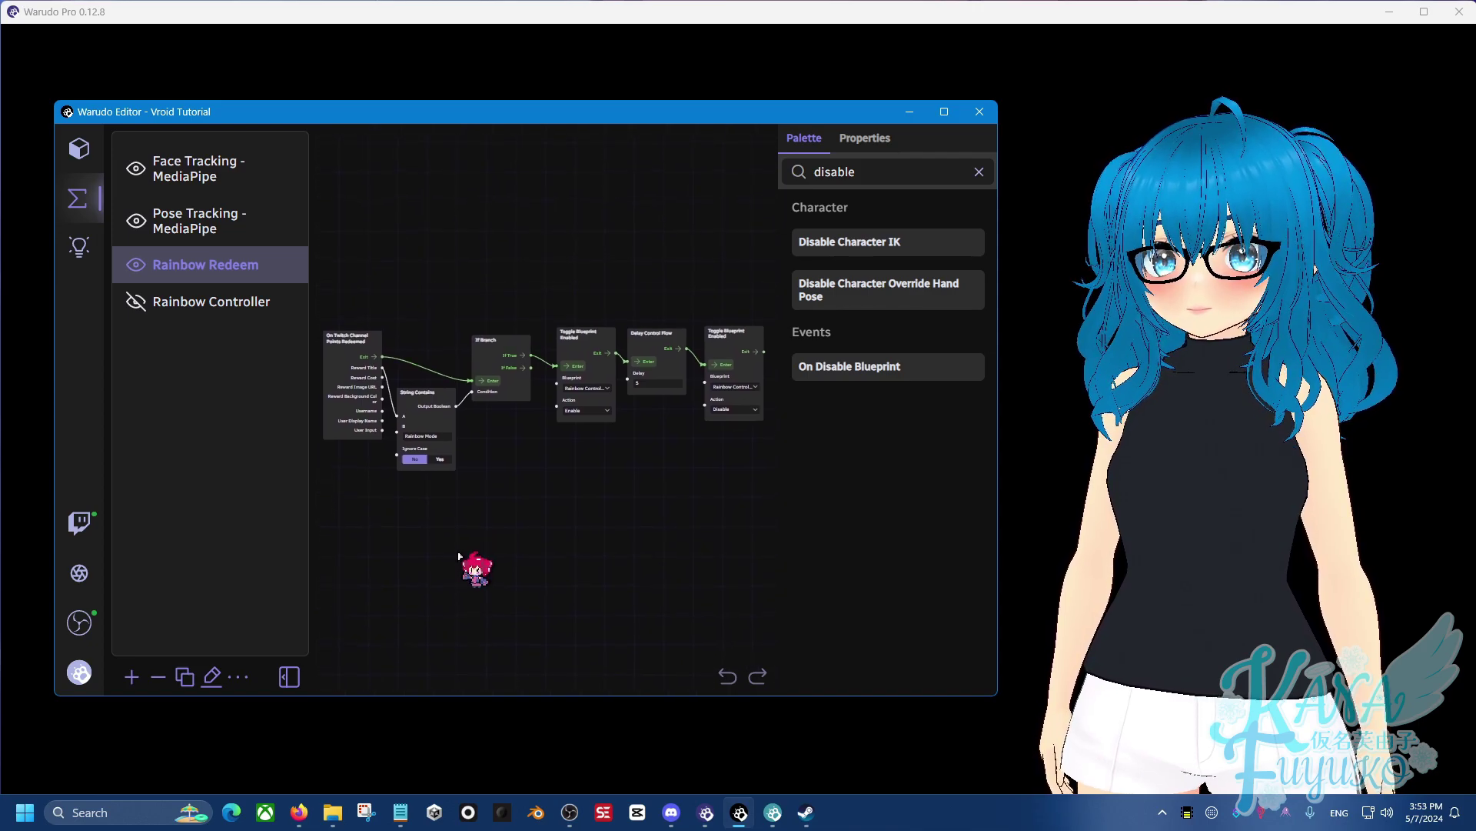